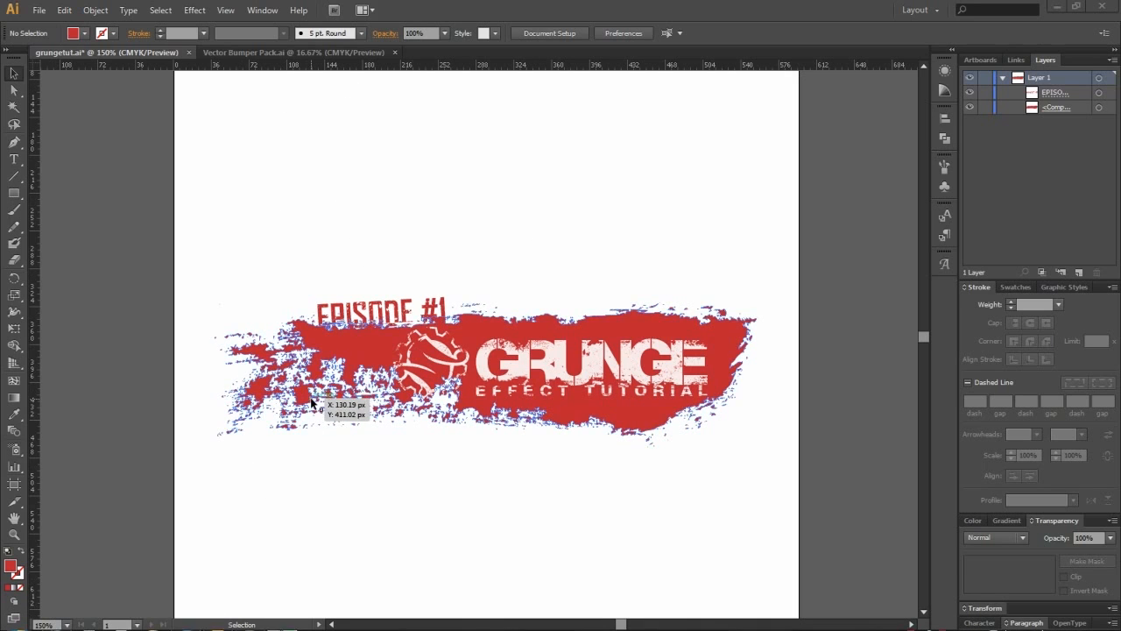
Step: View the vector bumper pack download page in the web browser and return to Illustrator's Vector Bumper Pack document
key("super")
left_click(154, 620)
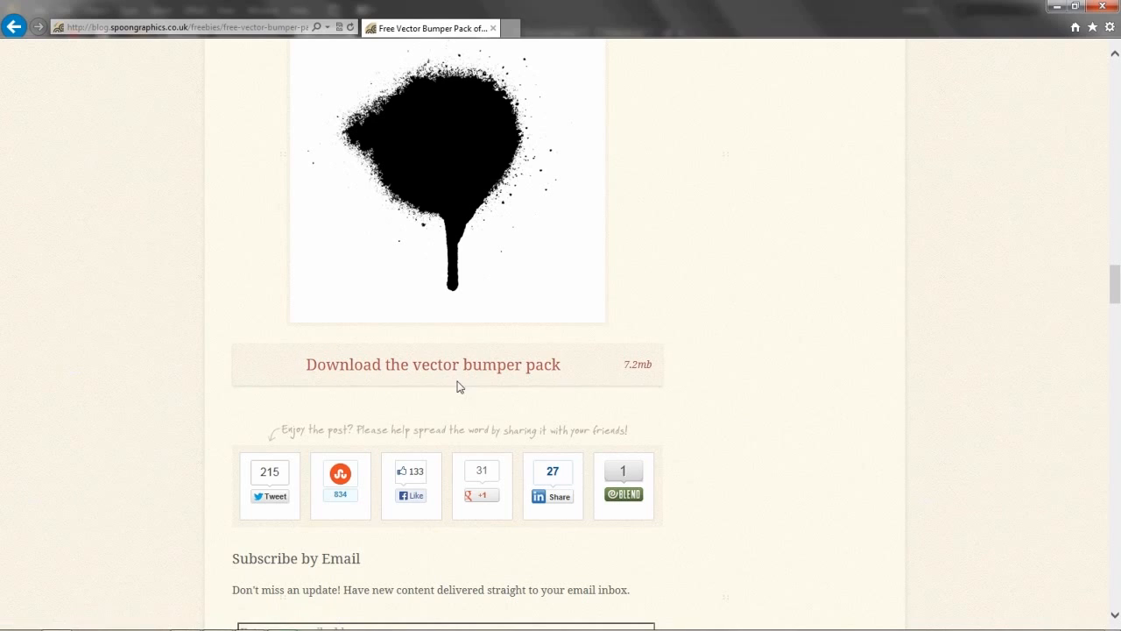
left_click(1059, 6)
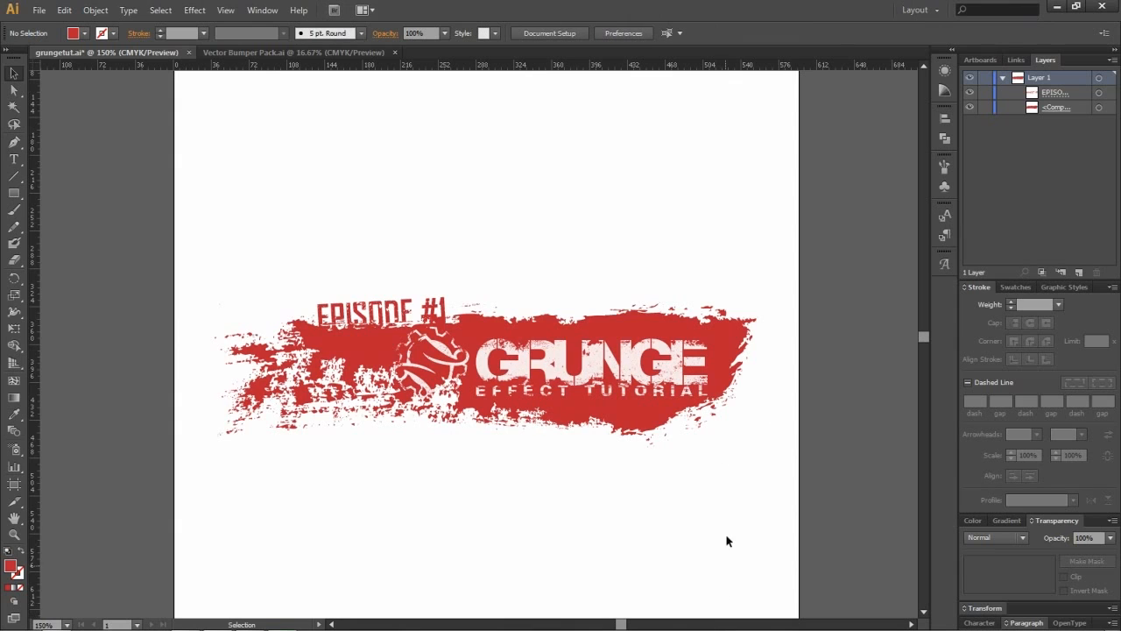
left_click(305, 52)
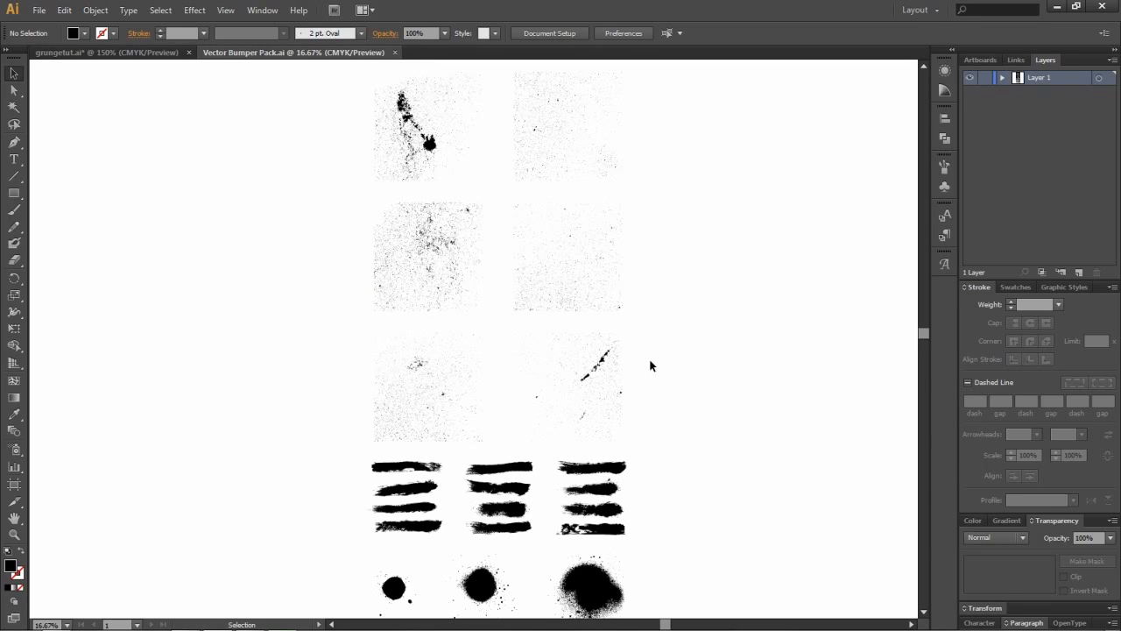
Step: Create a new portrait A4 document with pixel units, CMYK color mode and 300 ppi raster effects
left_click(39, 9)
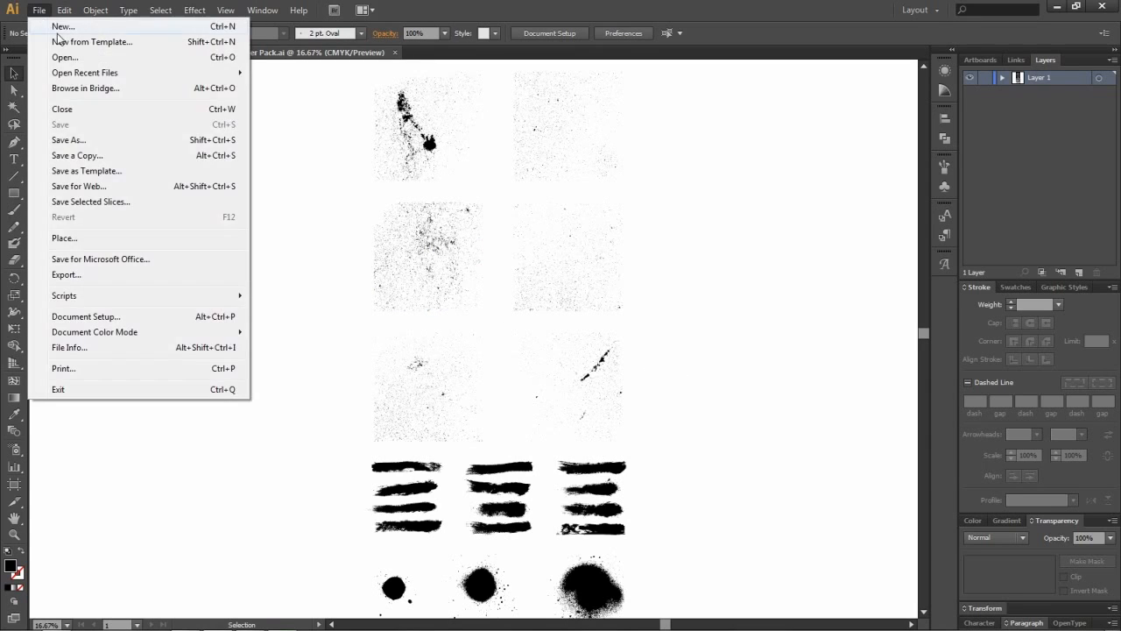
left_click(63, 27)
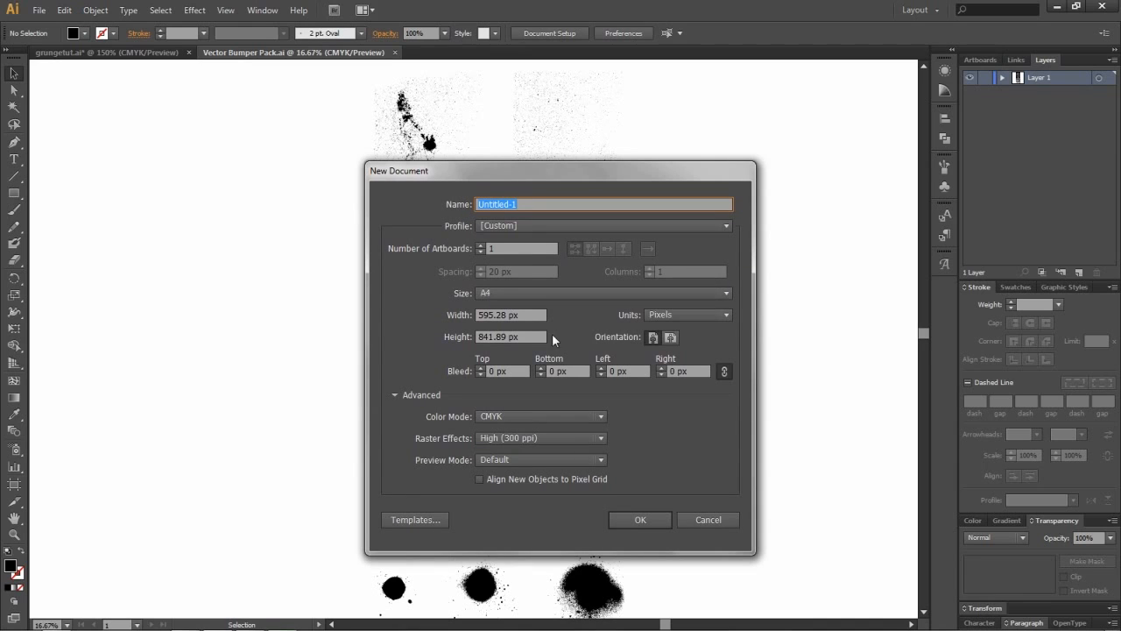
left_click(645, 521)
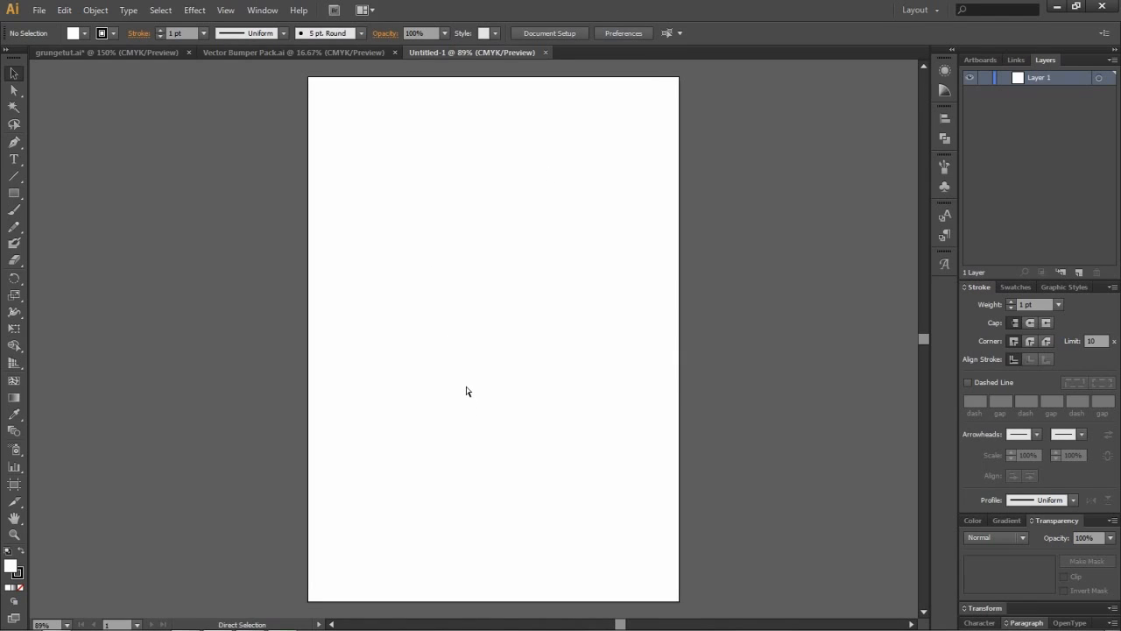
scroll(466, 387, "up", 2)
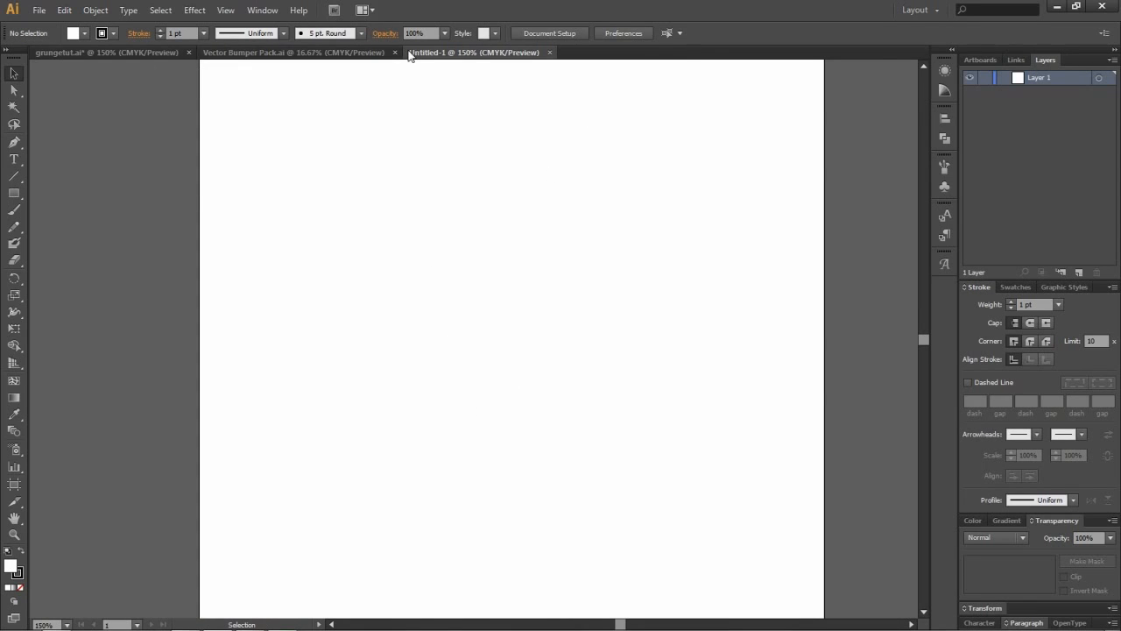
Step: Look over the Vector Bumper Pack textures and the grungetut banner artwork, and return to the blank Untitled-1 document
left_click(275, 55)
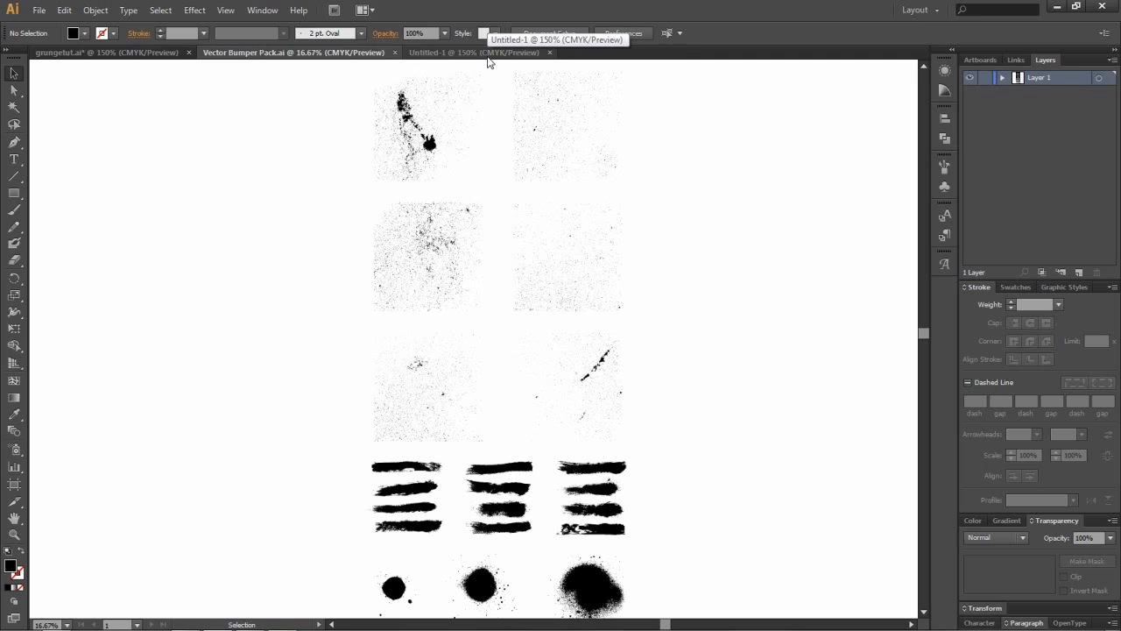
left_click(132, 53)
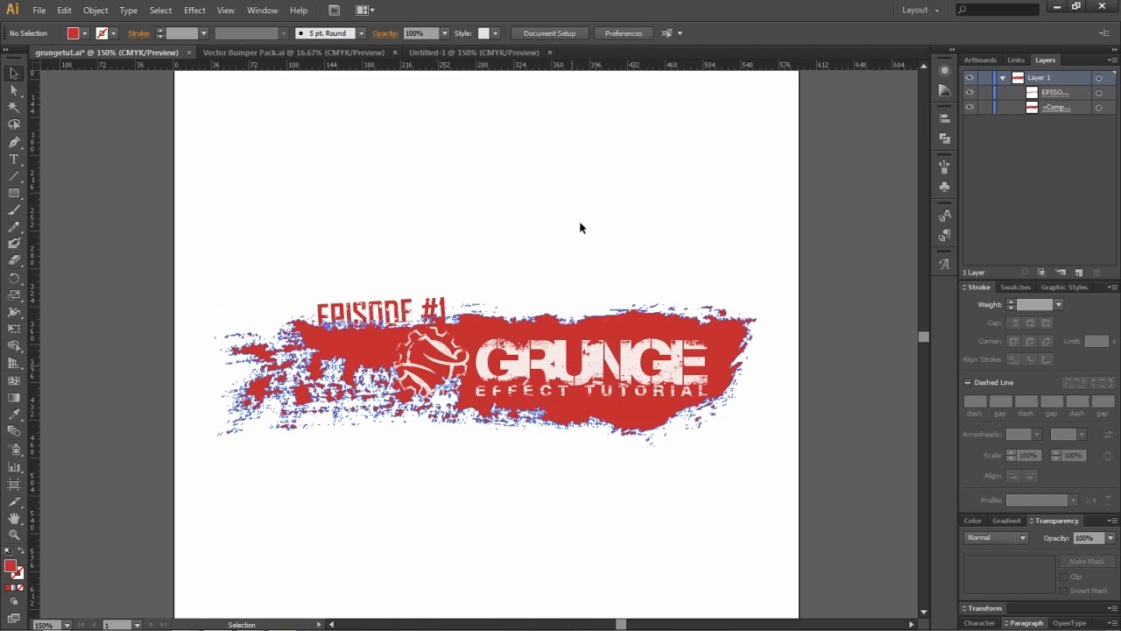
left_click(474, 52)
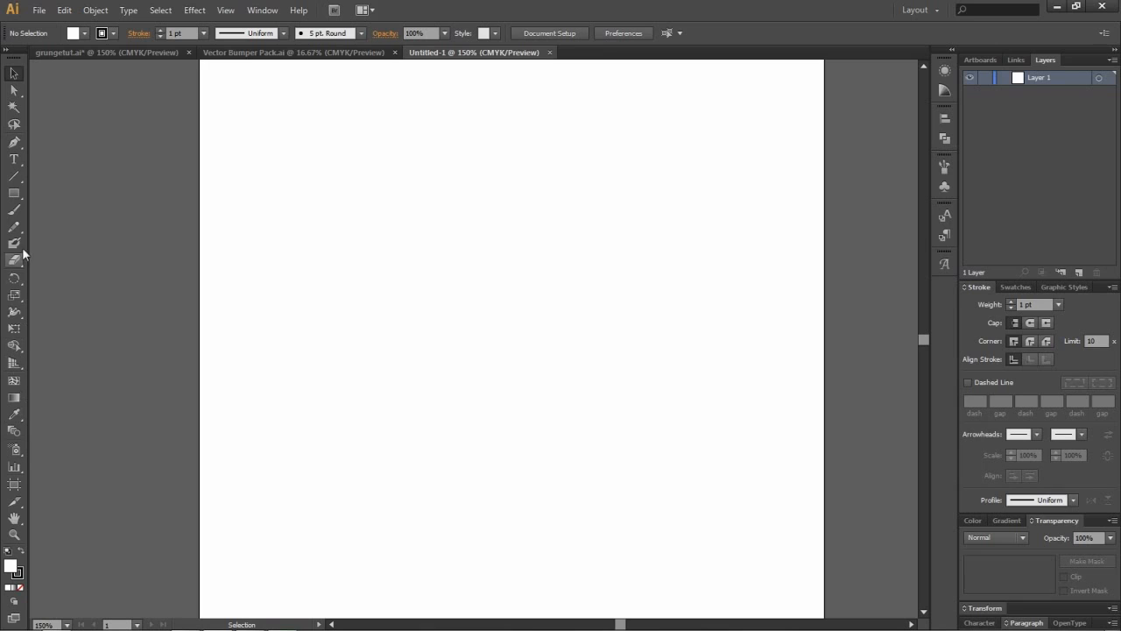
Step: Set up the Type tool with the Helvetica Neue LT Com font, 95 Black style, at 48 pt
left_click(14, 160)
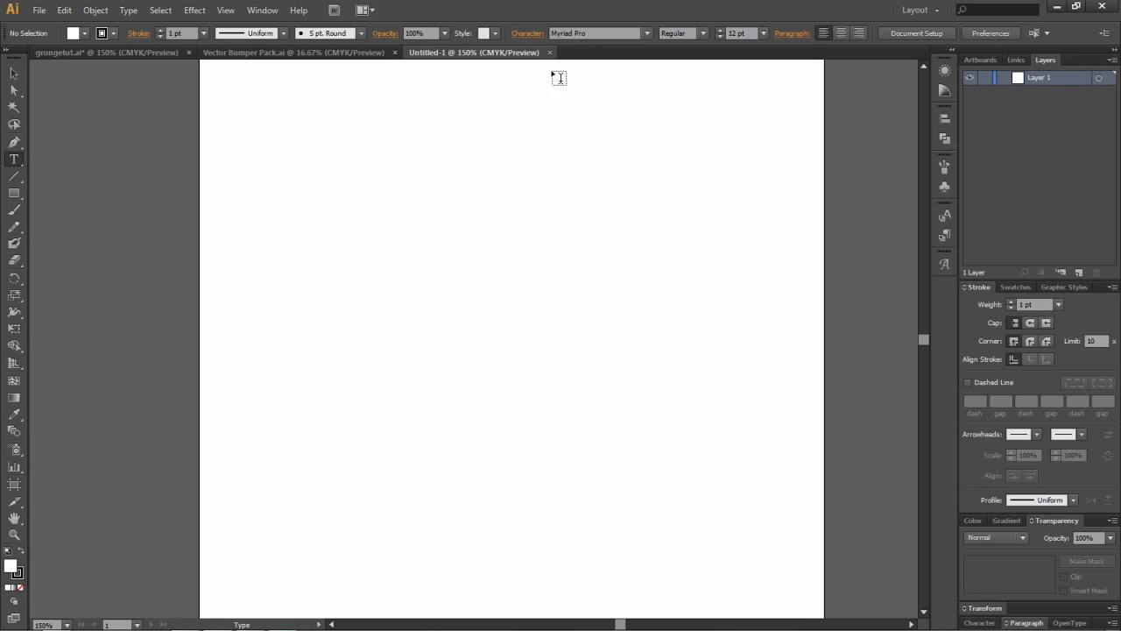
left_click(587, 32)
type("Helvetica LT Std")
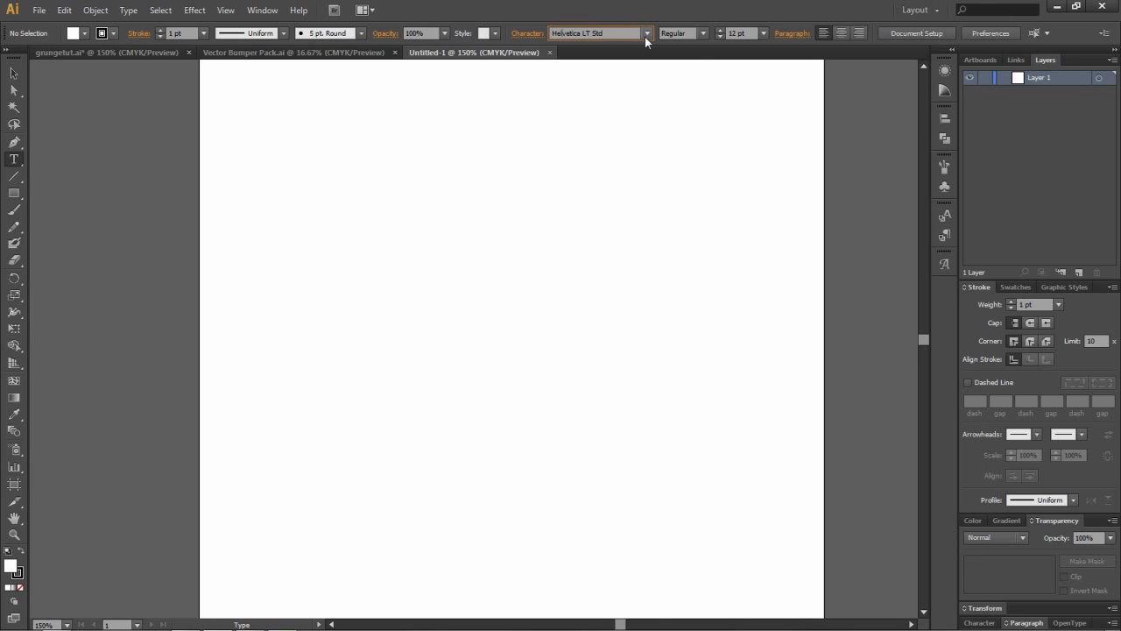
left_click(646, 33)
left_click(615, 64)
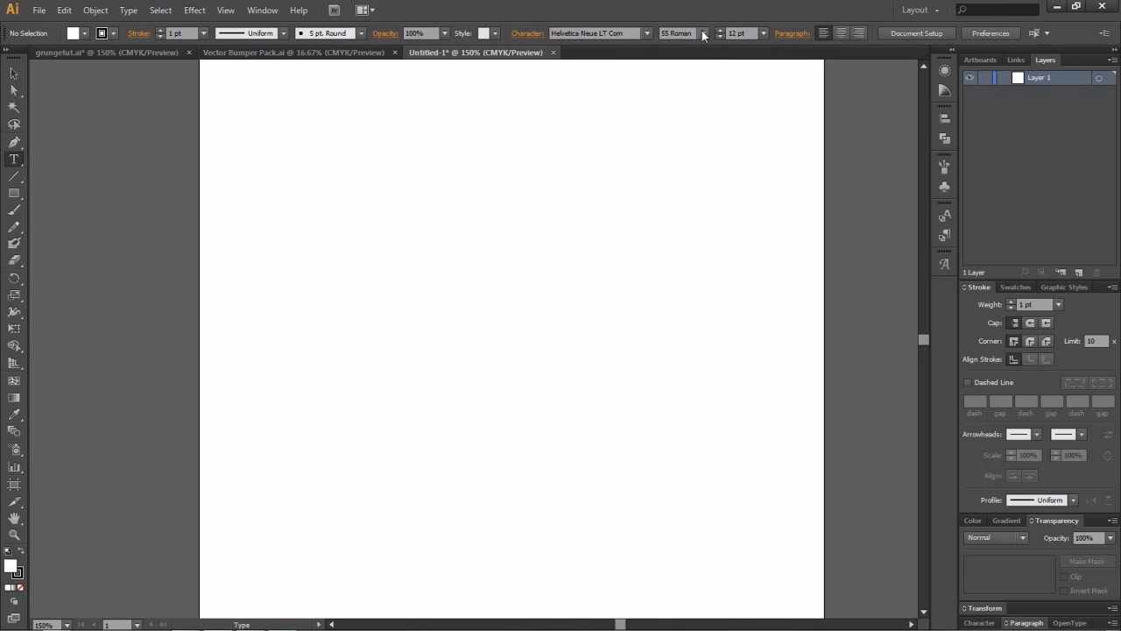
left_click(703, 33)
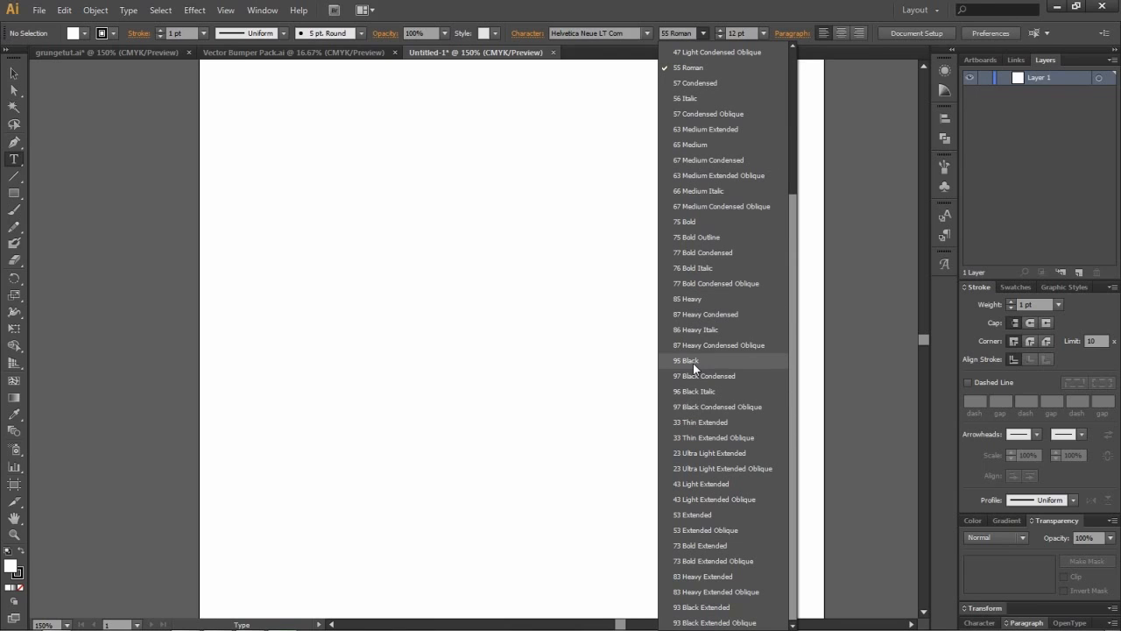
left_click(687, 360)
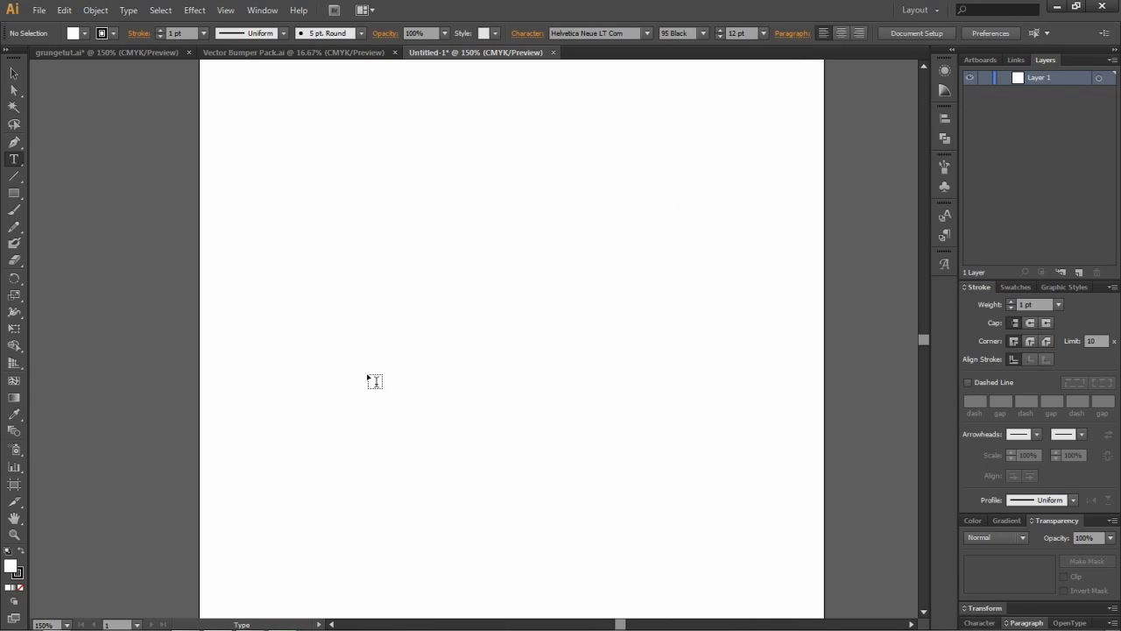
left_click(763, 33)
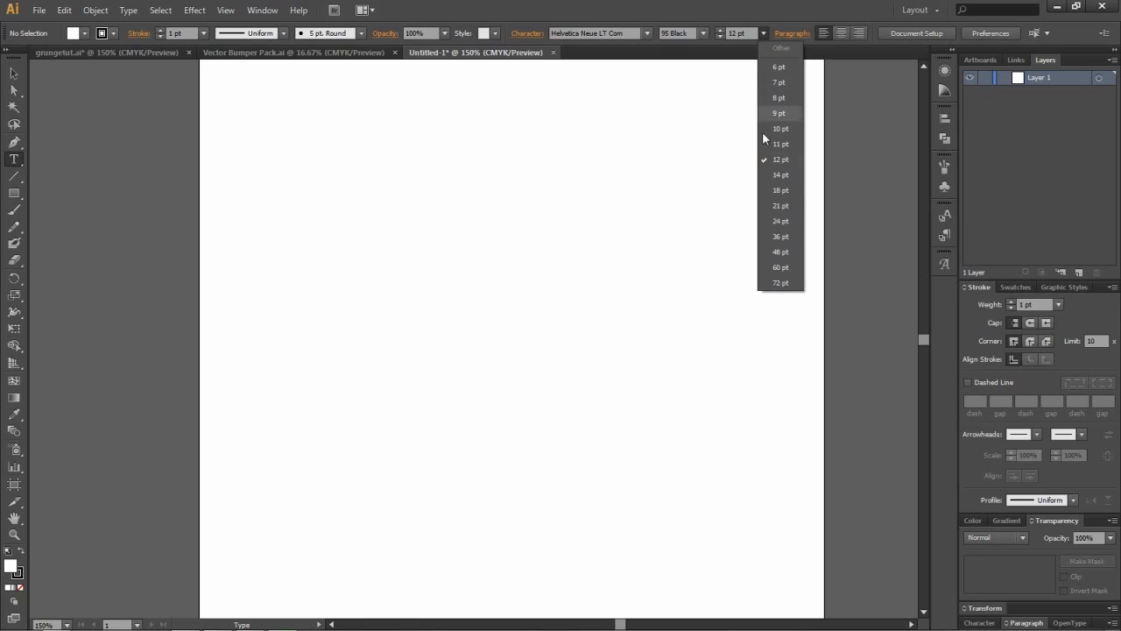
left_click(780, 252)
Step: Add the point text "GRUNGEWERX" across the middle of the artboard
left_click(303, 390)
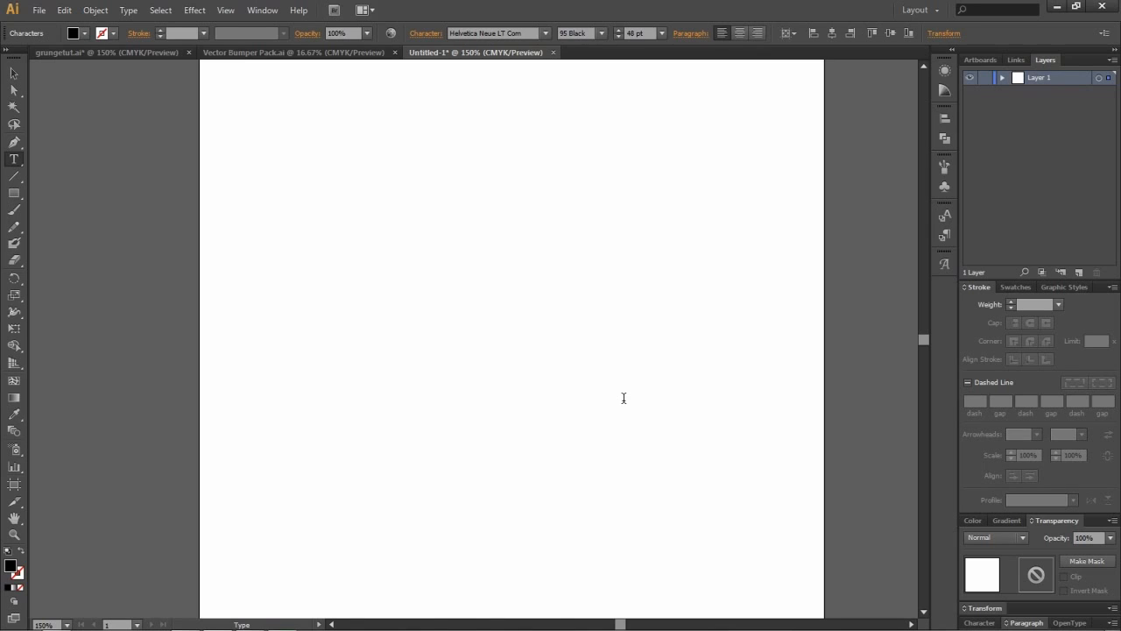
type("GRUNGWERX")
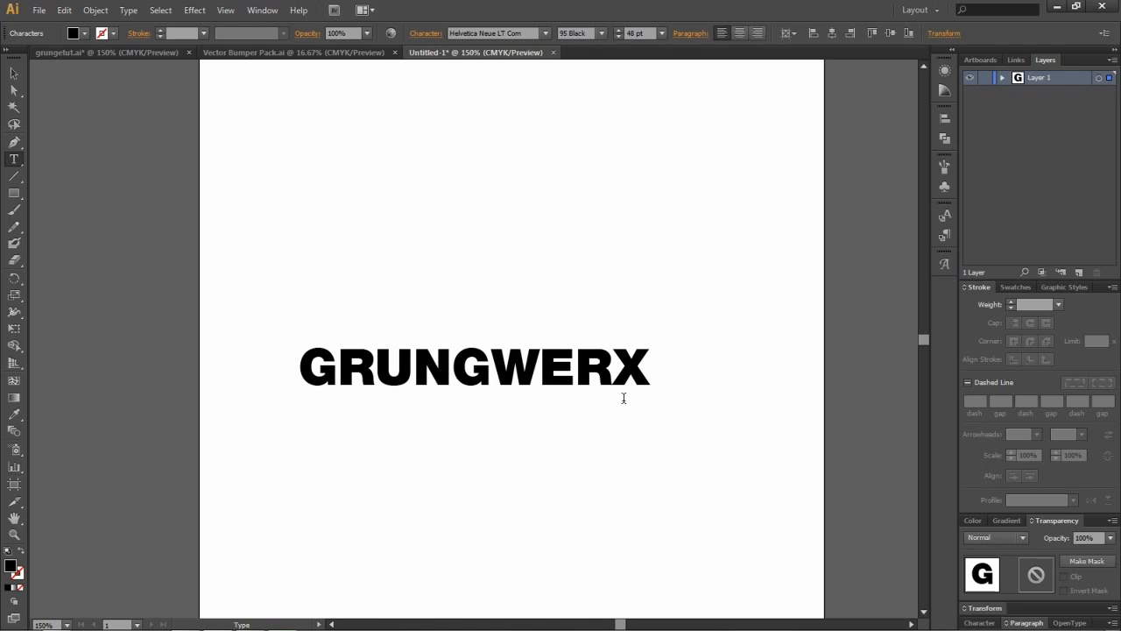
key("BackSpace")
key("BackSpace")
key("BackSpace")
key("BackSpace")
key("BackSpace")
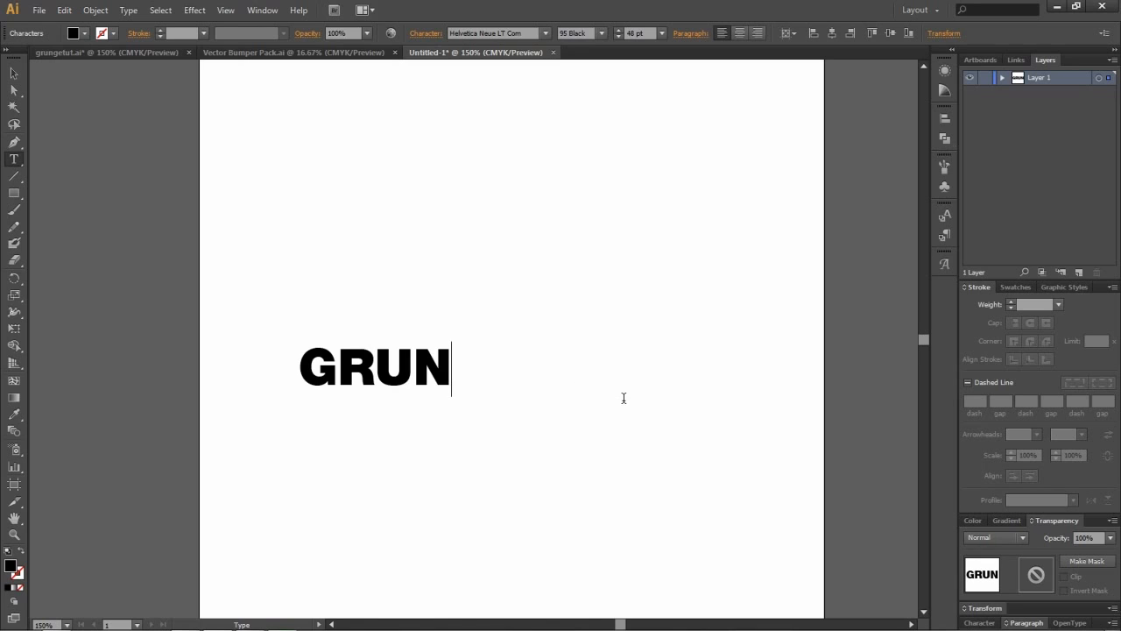
type("GEWERX")
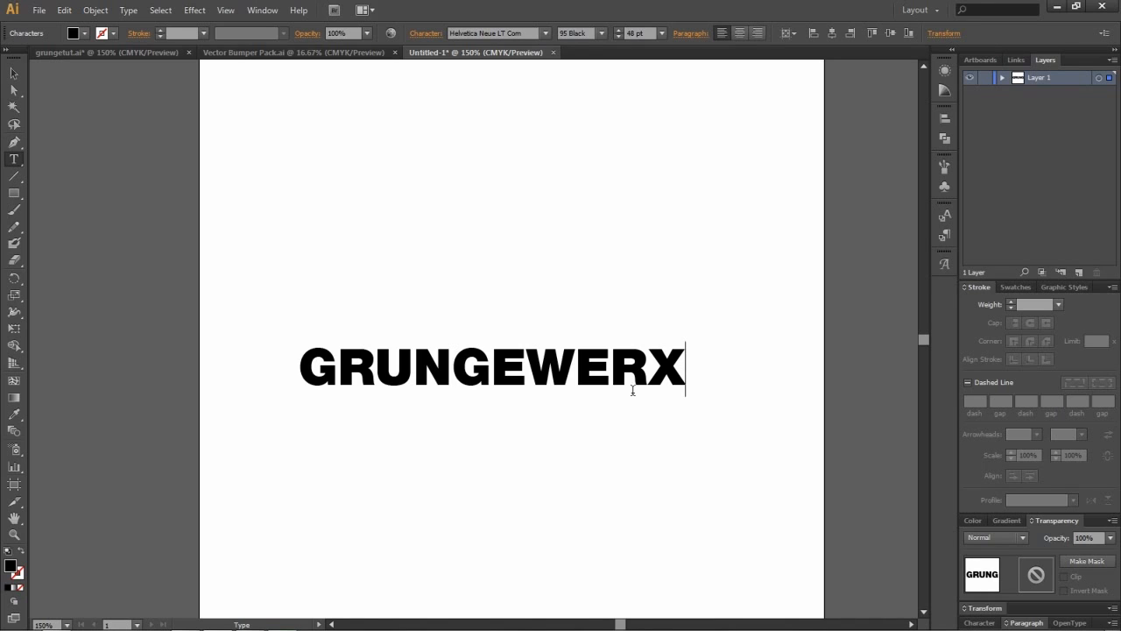
Step: Fill the whole GRUNGEWERX text with the dark gray swatch C=0 M=0 Y=0 K=90
left_click(84, 33)
left_click(115, 97)
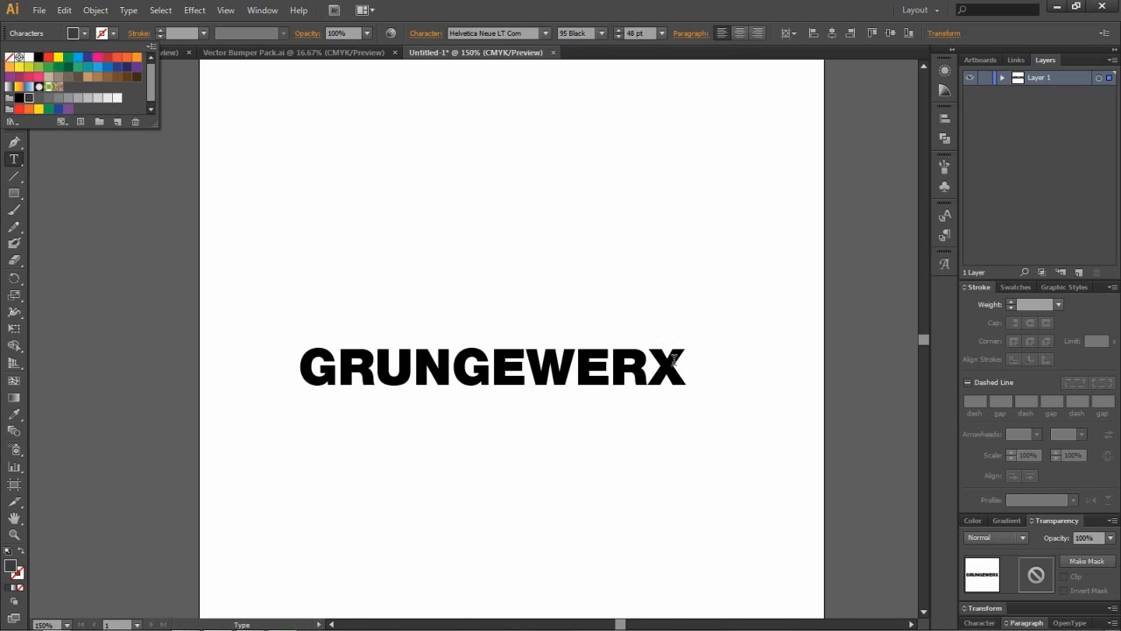
left_click_drag(301, 363, 724, 375)
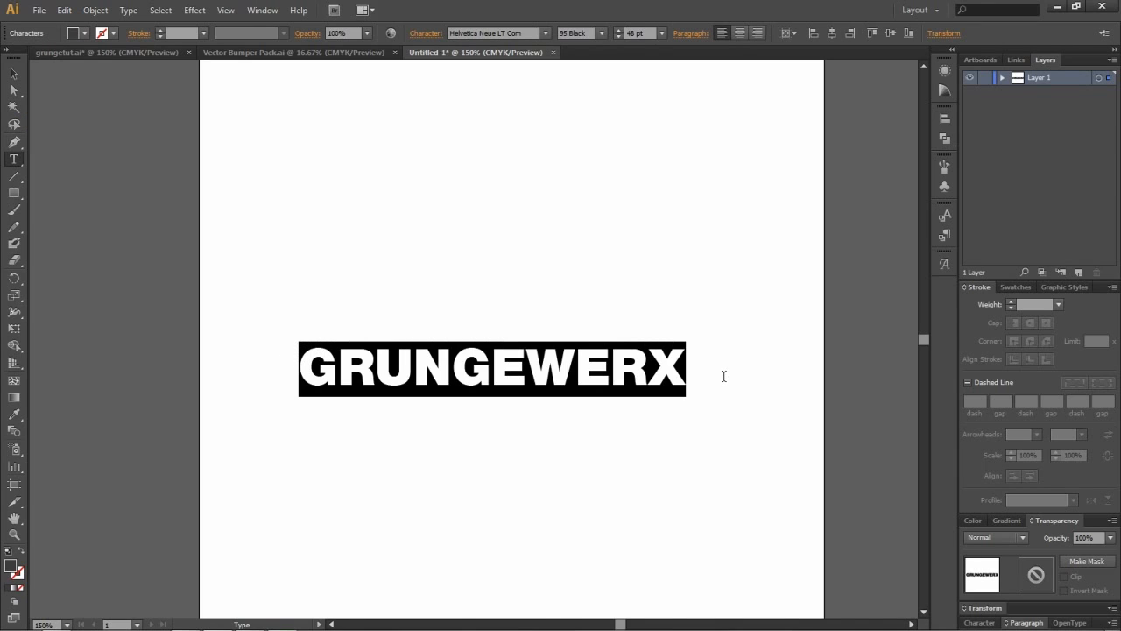
left_click(84, 33)
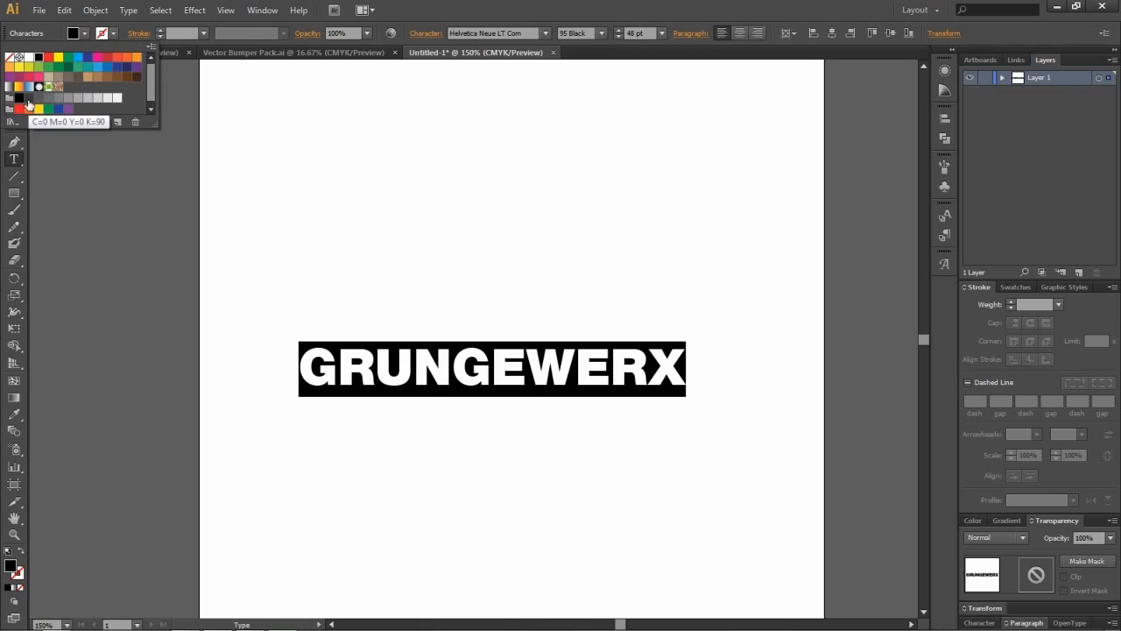
left_click(30, 101)
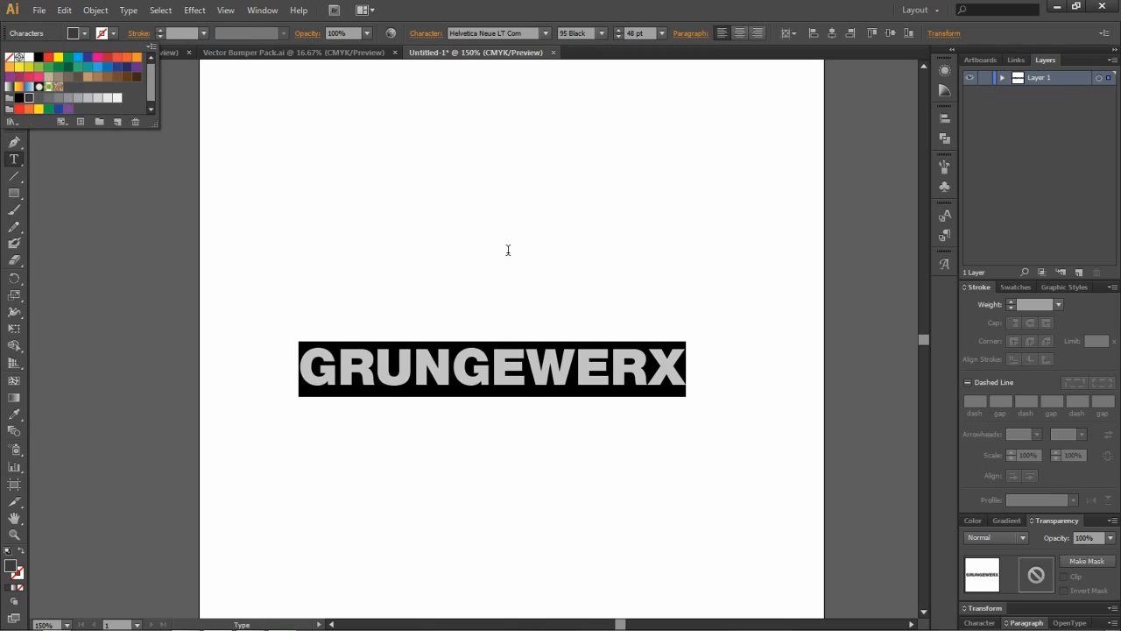
left_click(690, 362)
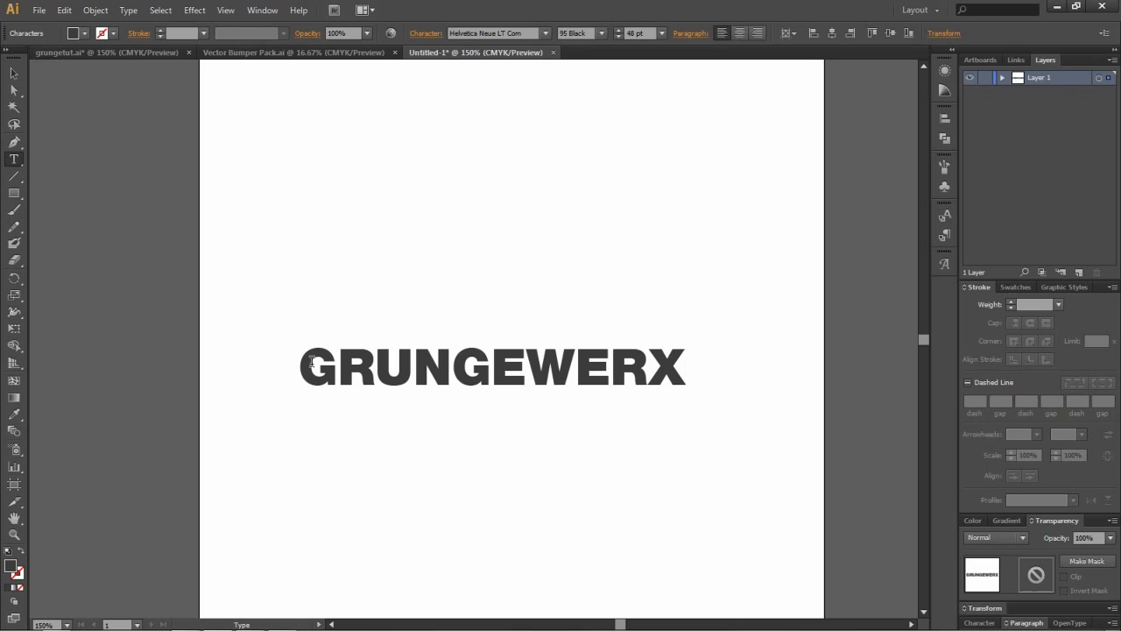
Step: Tighten the tracking of the GRUNGEWERX text as one object until its letters touch and overlap
left_click(13, 73)
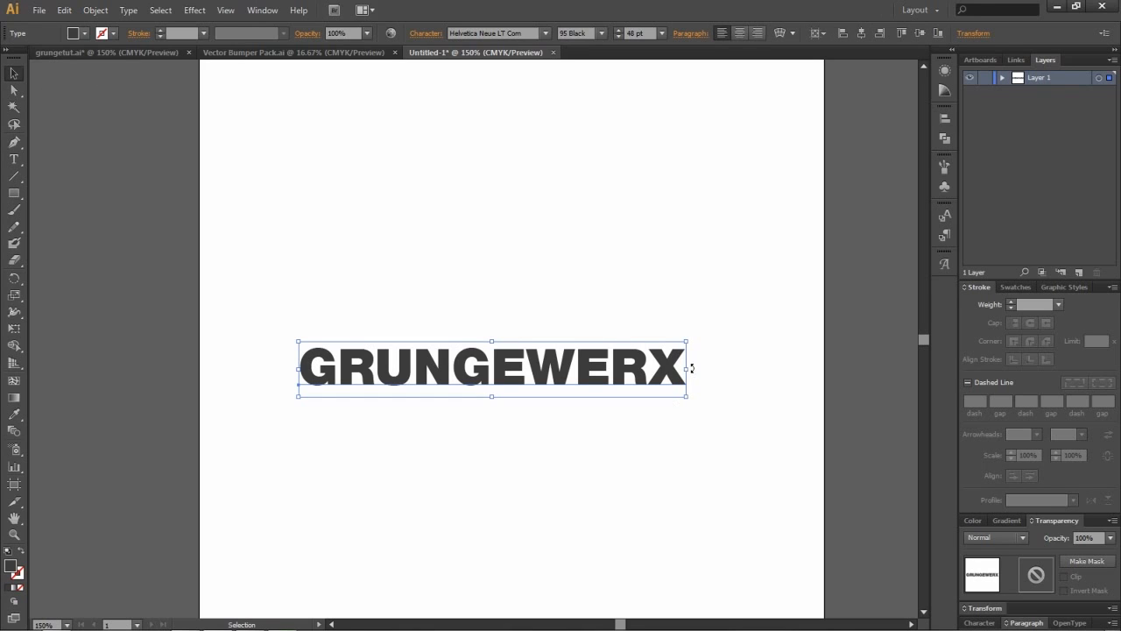
key("ctrl+z")
key("ctrl+shift+z")
key("ctrl+z")
key("ctrl+shift+z")
key("alt+Left")
key("alt+Left")
key("alt+Left")
key("alt+Left")
key("alt+Left")
key("alt+Left")
key("alt+Right")
key("alt+Right")
key("alt+Left")
key("alt+Right")
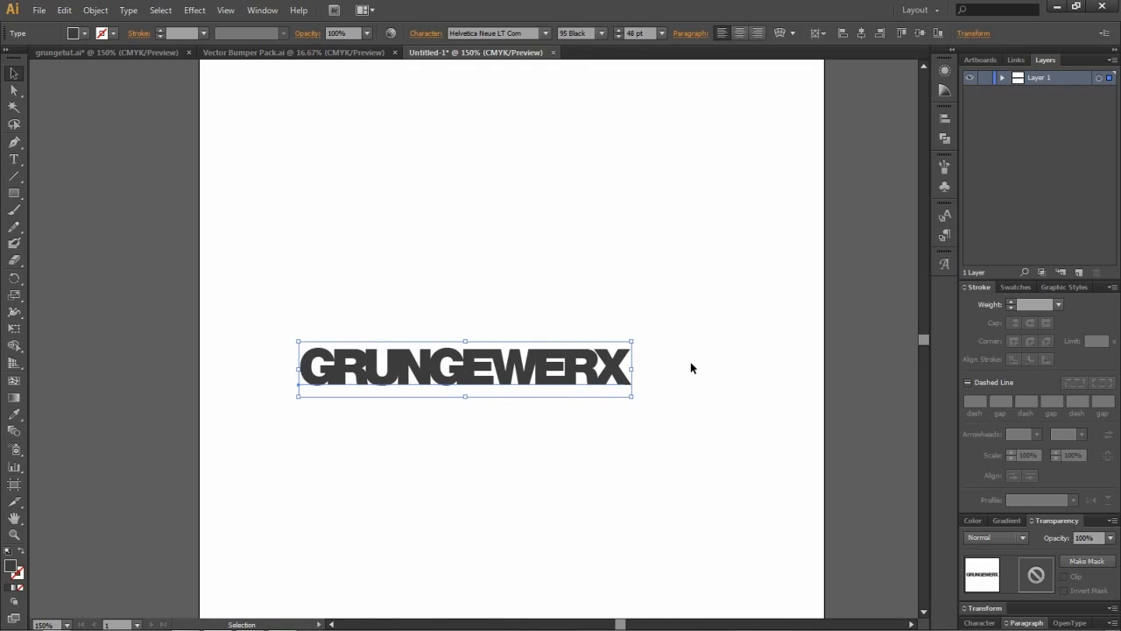
key("alt+Left")
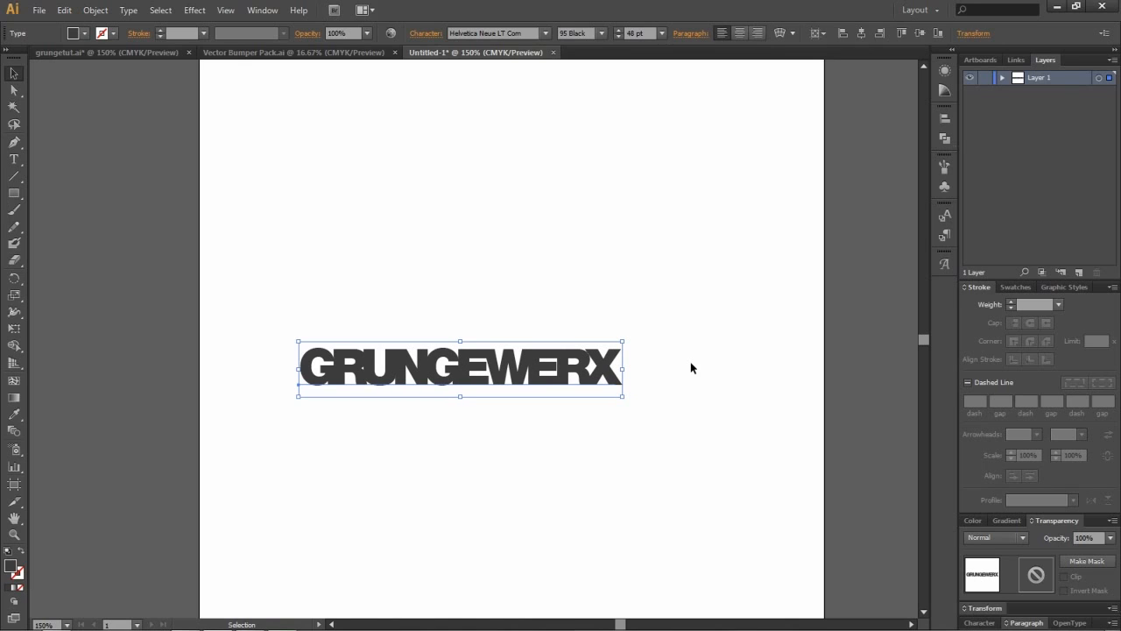
key("alt+Right")
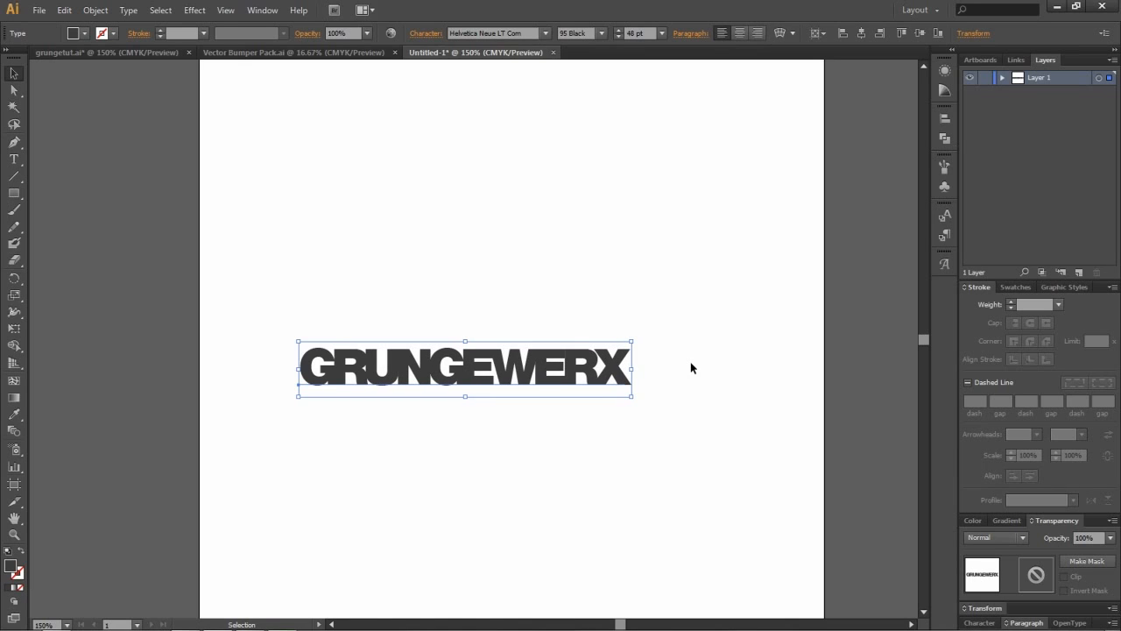
key("alt+Left")
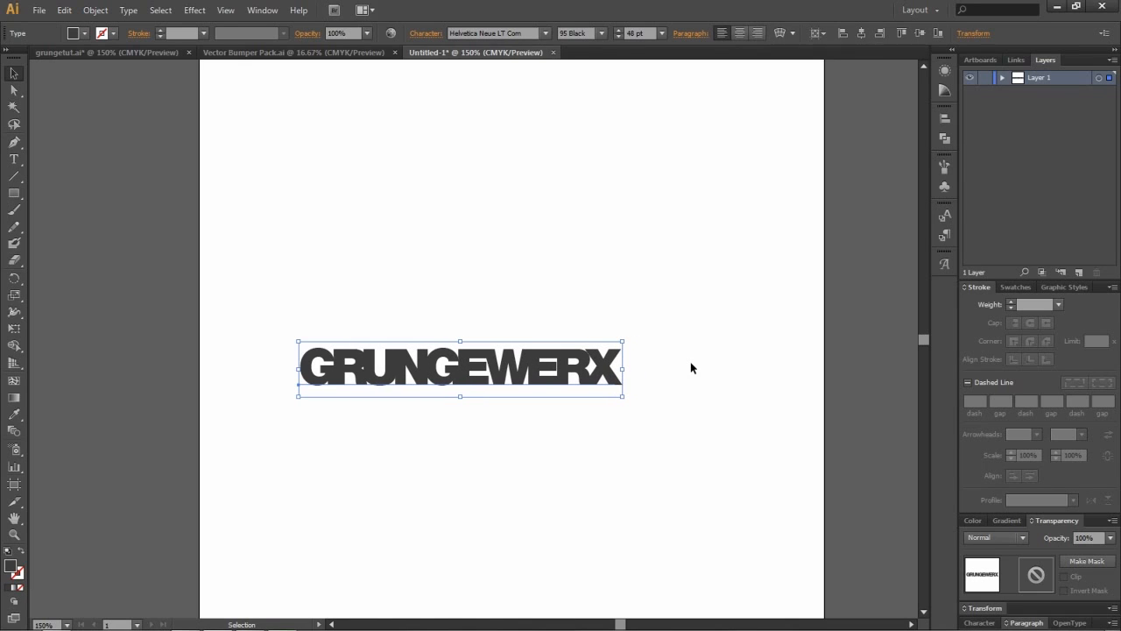
key("alt+Left")
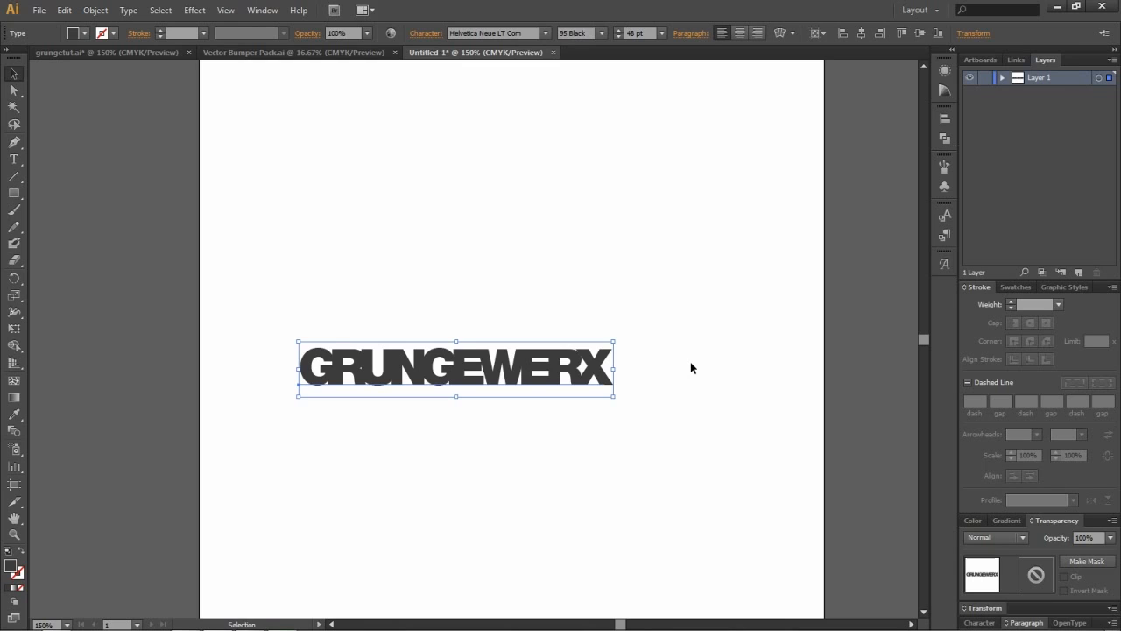
Step: Loosen the tracking of the GRUNGEWERX text by one increment and leave the text selected
left_click(690, 366)
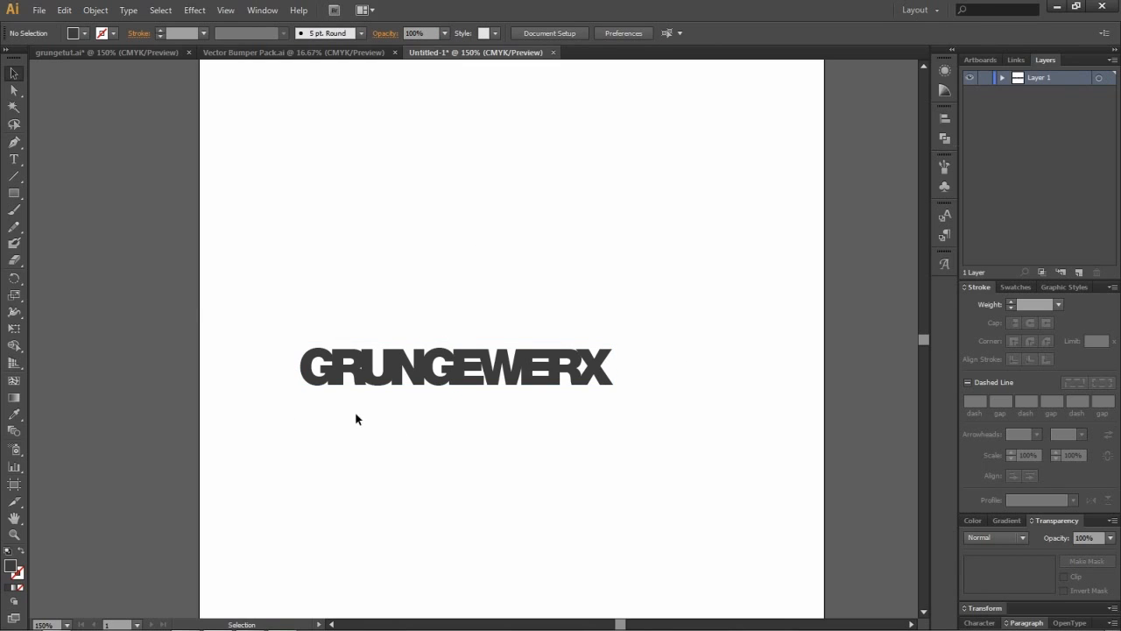
left_click(319, 370)
key("alt+Right")
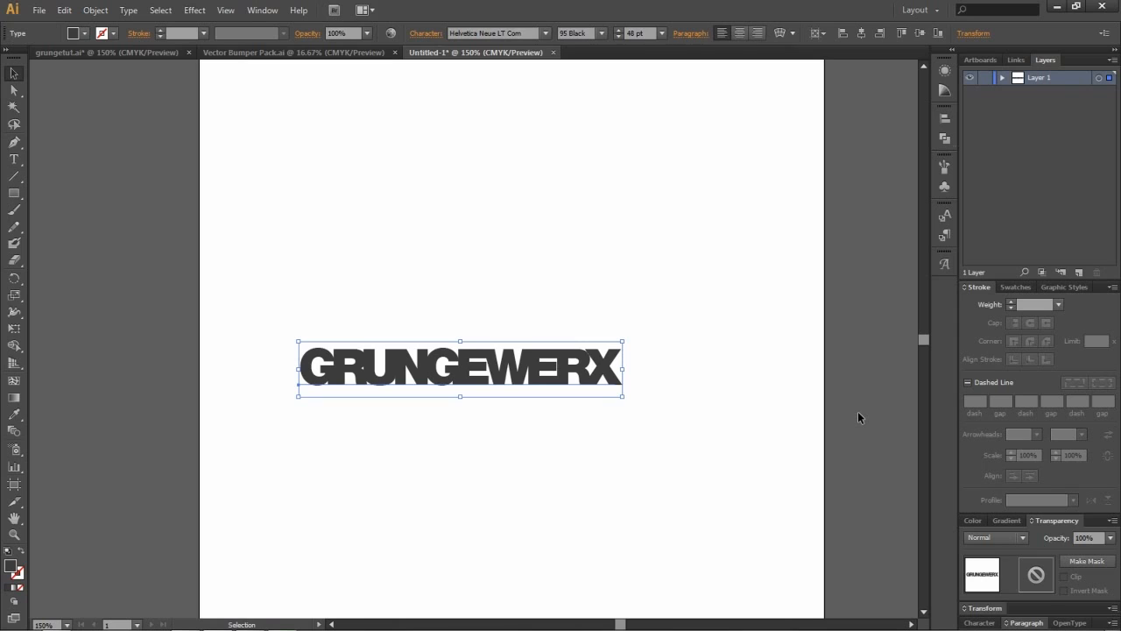
key("alt+Right")
key("alt+Left")
left_click(631, 428)
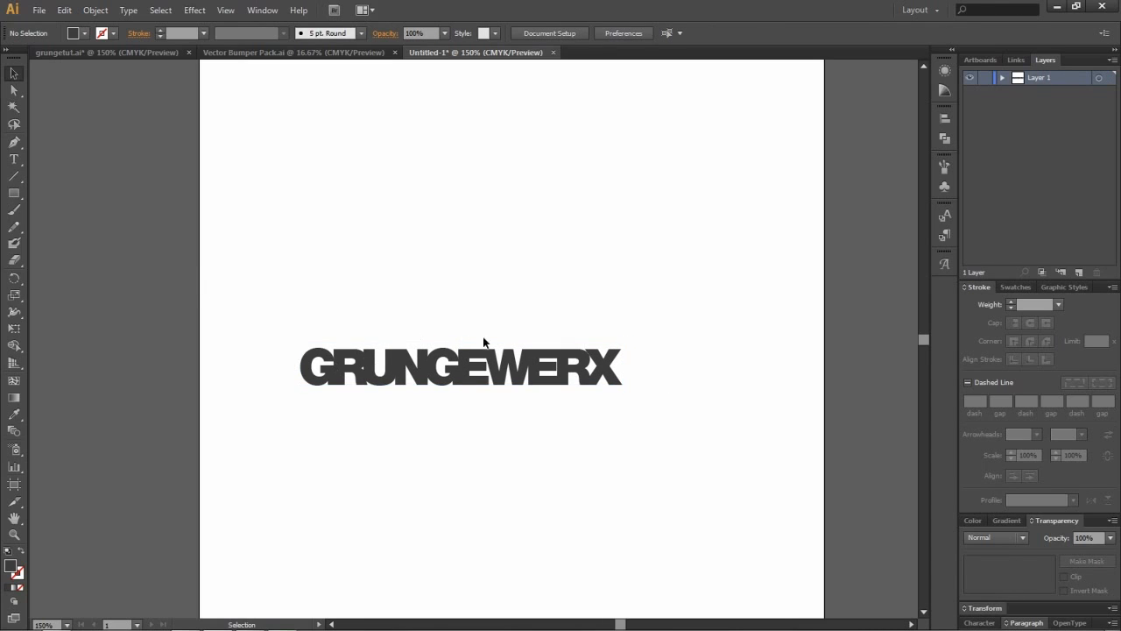
left_click(446, 378)
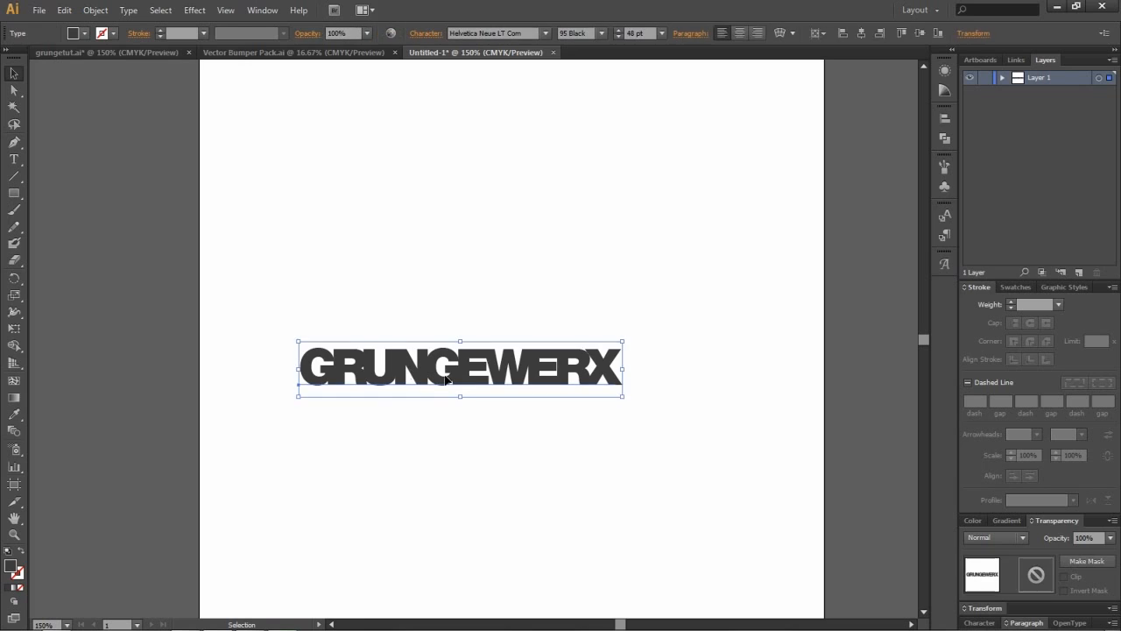
Step: Move the GRUNGEWERX text up to the middle of the artboard, deselect it, and choose the Layout workspace
left_click_drag(446, 371, 491, 319)
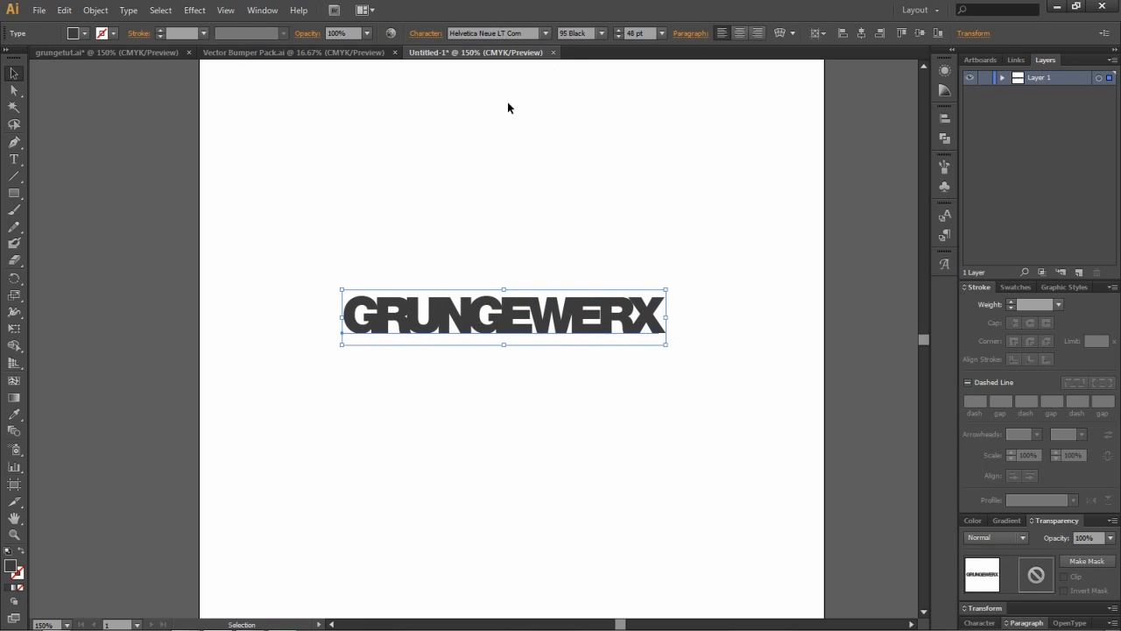
left_click(475, 384)
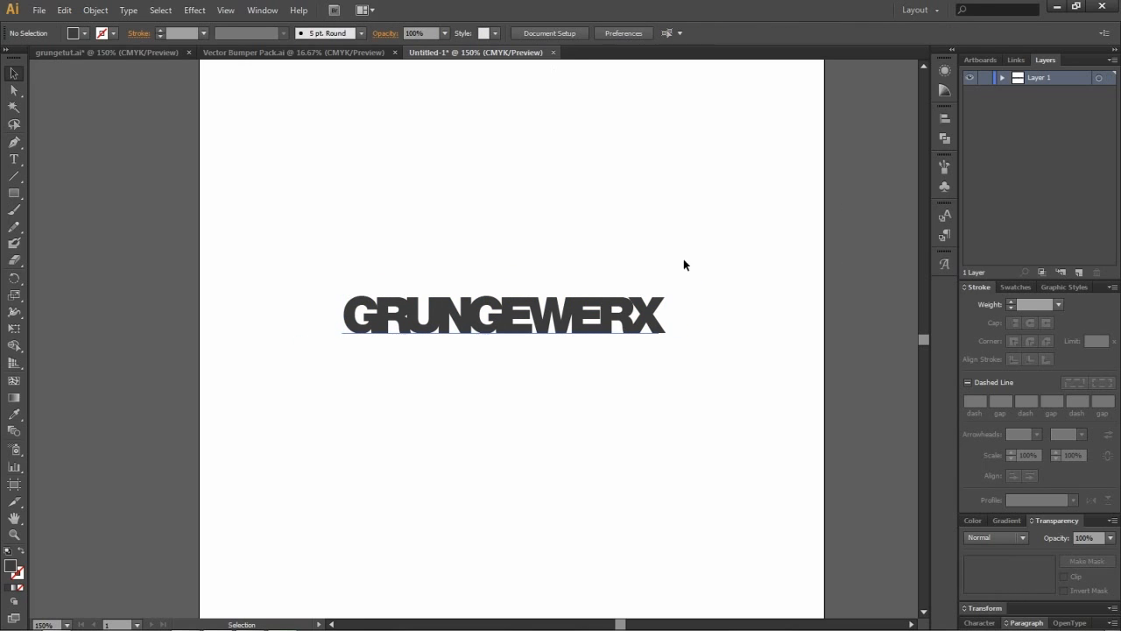
left_click(916, 10)
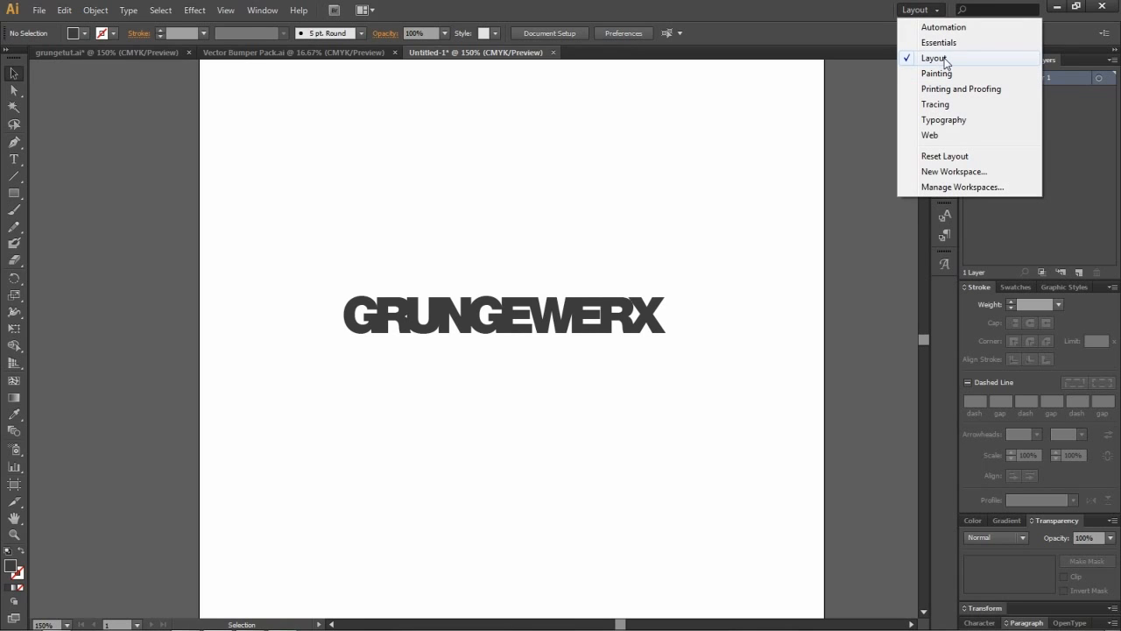
left_click(943, 60)
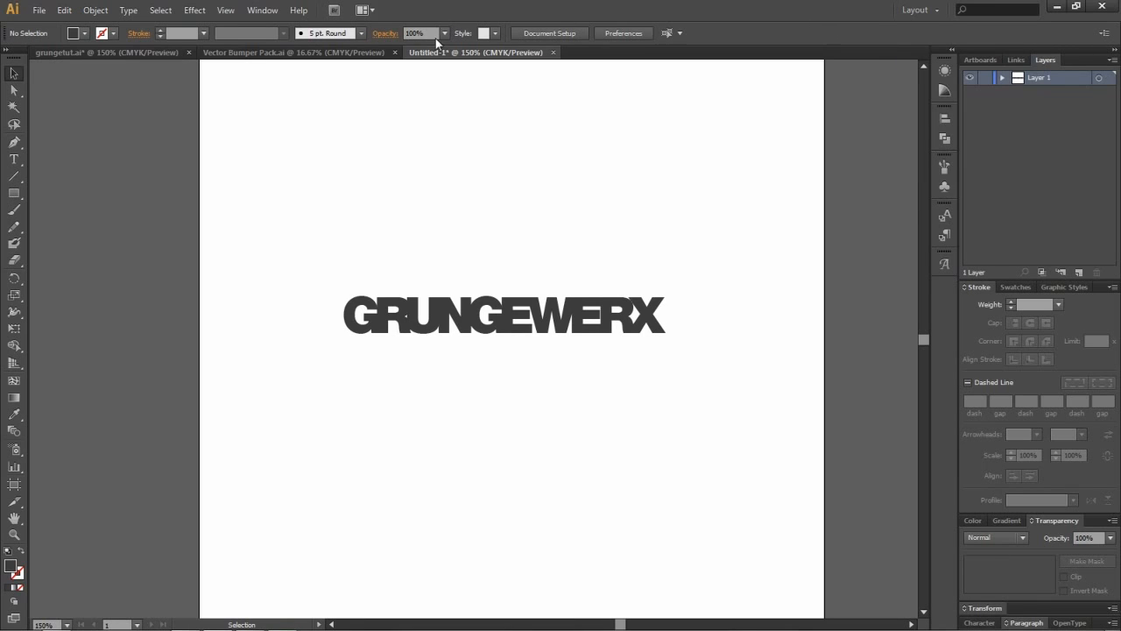
Step: Make an opacity mask for the GRUNGEWERX text and turn off its Clip option
left_click(545, 316)
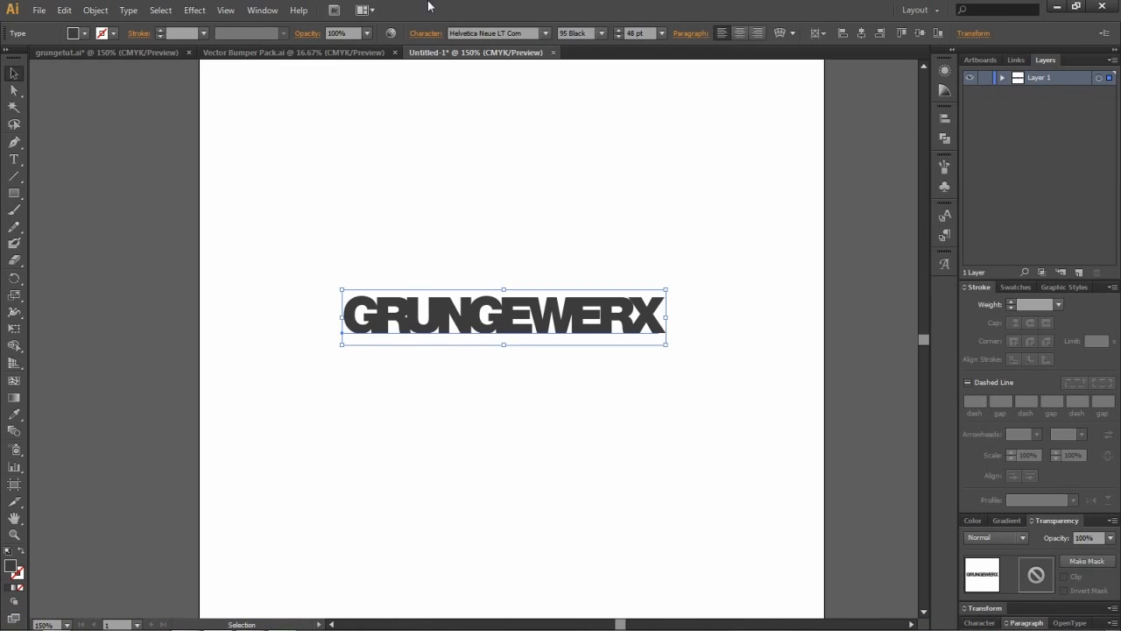
left_click(261, 9)
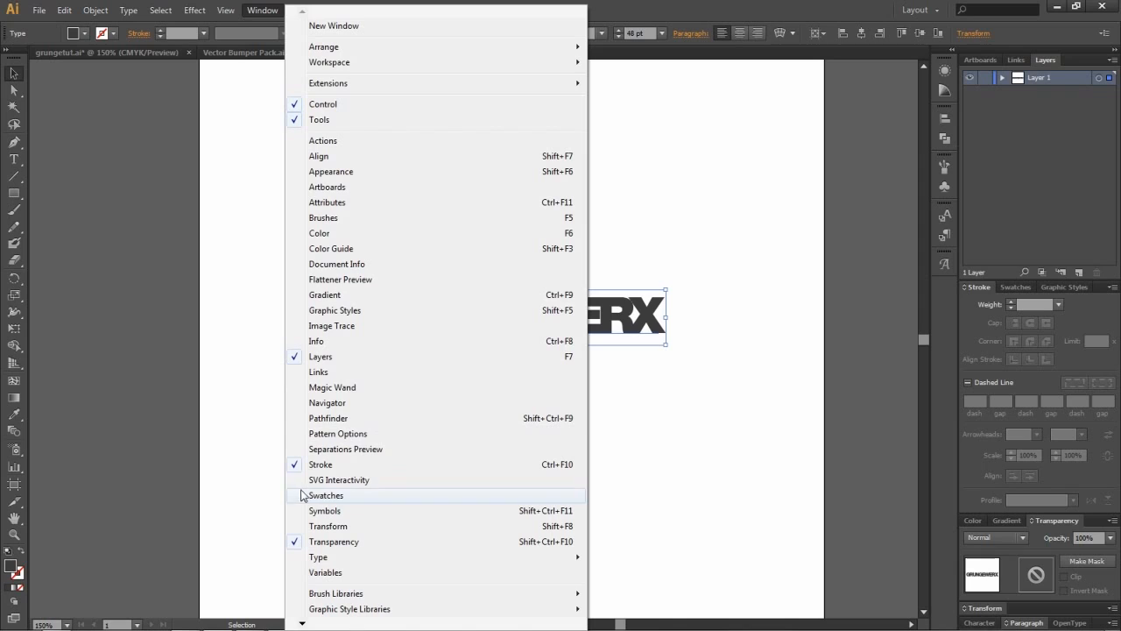
left_click(683, 4)
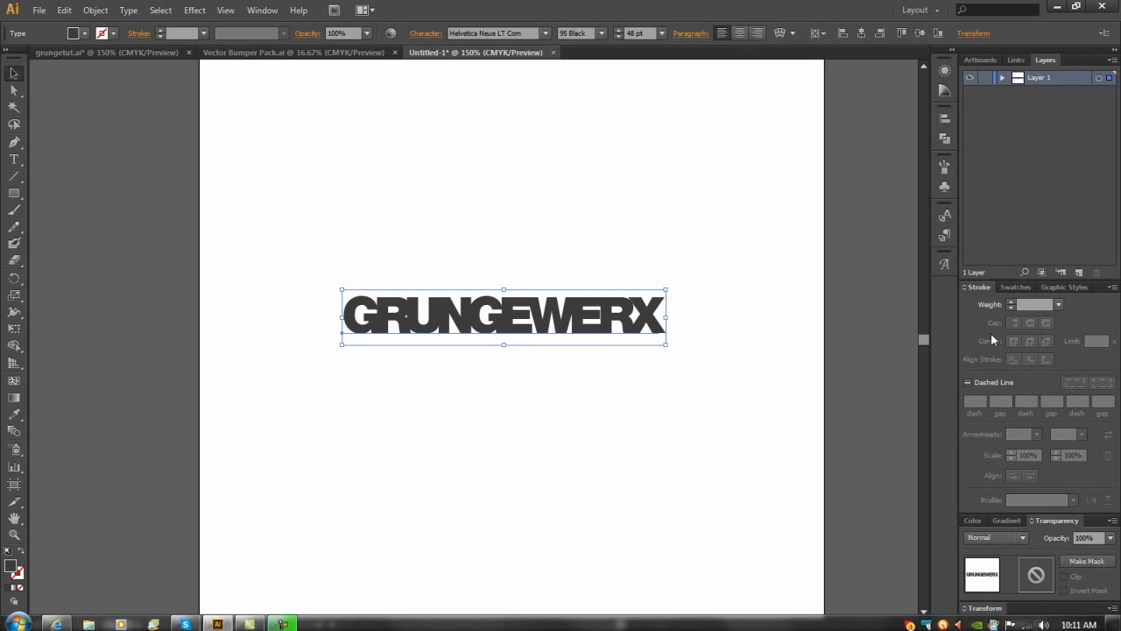
left_click(1086, 562)
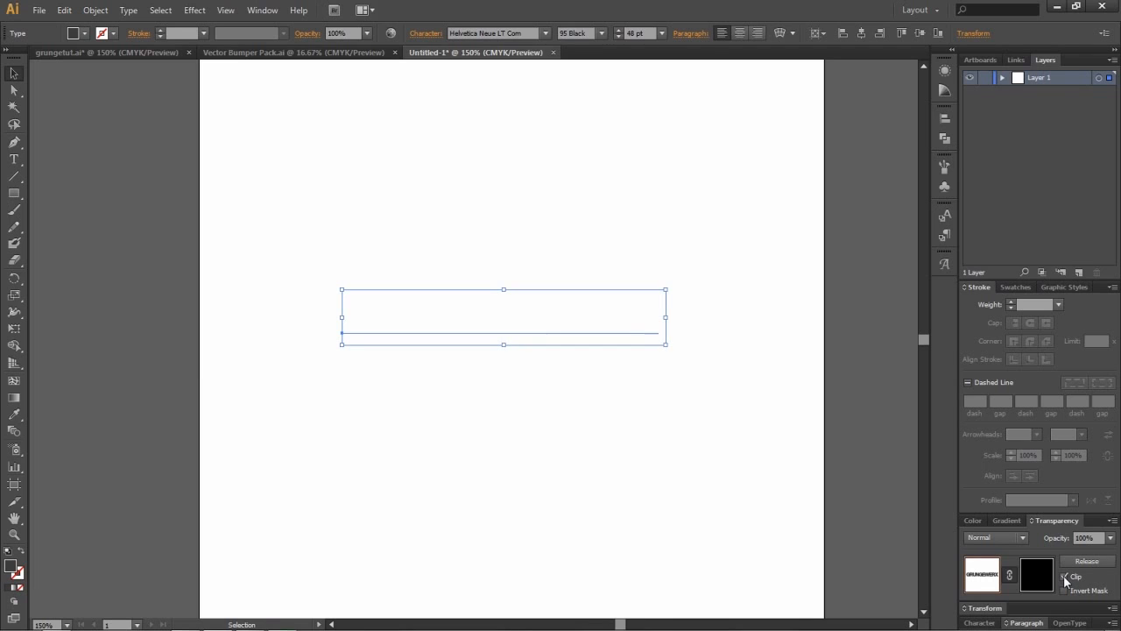
left_click(1064, 576)
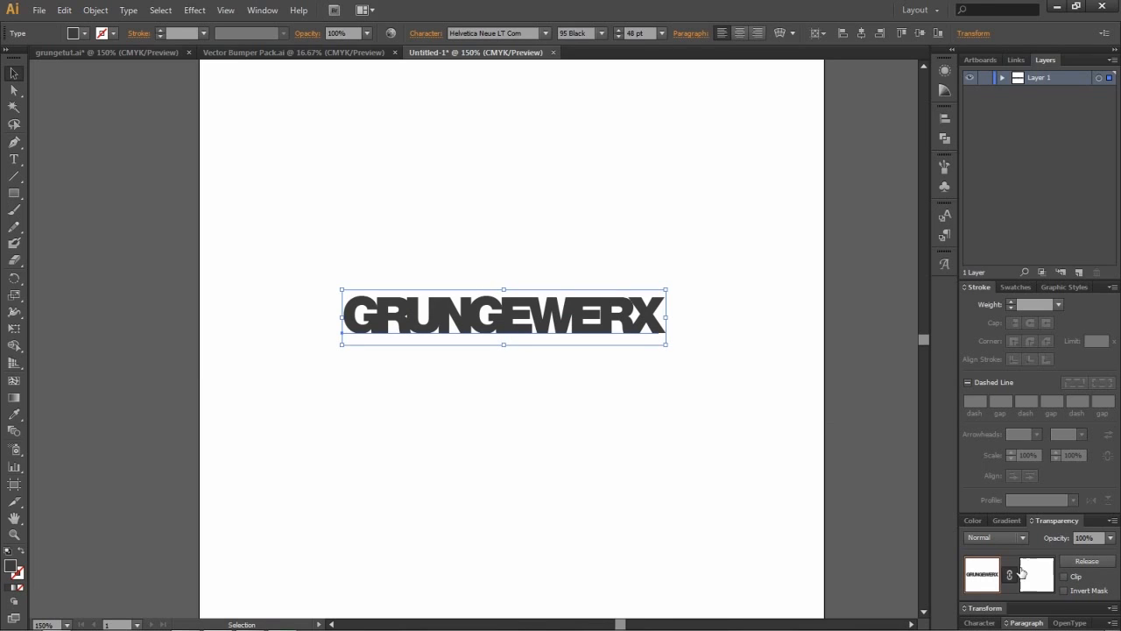
Step: Switch back and forth between the opacity mask and the GRUNGEWERX artwork to compare the two editing modes
left_click(1031, 577)
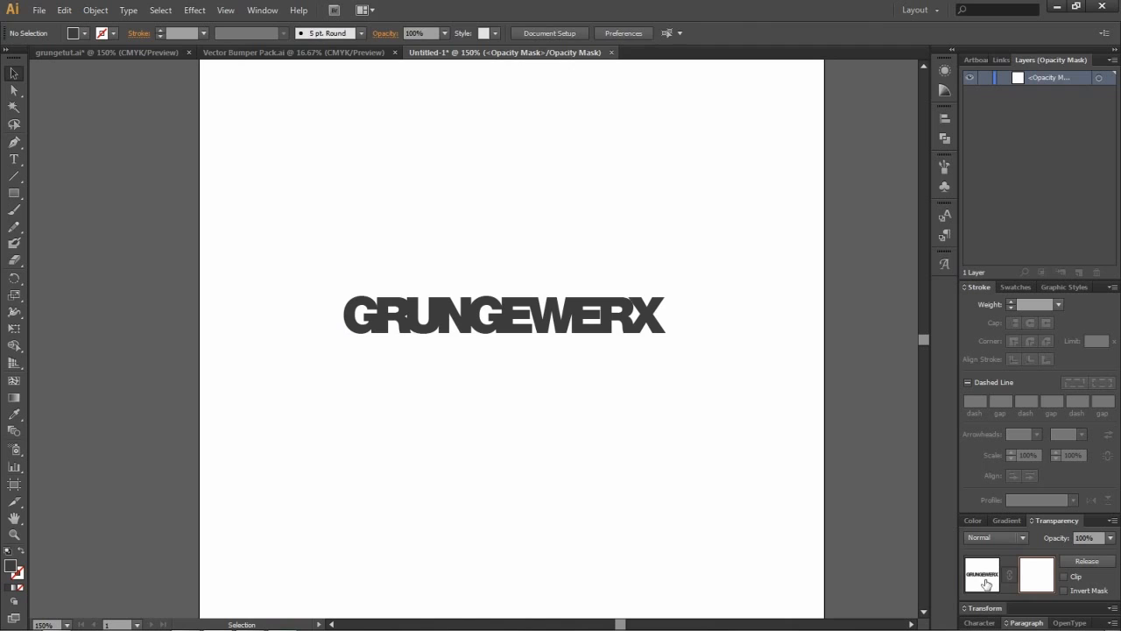
left_click(984, 583)
left_click(1040, 580)
left_click(984, 583)
left_click(1038, 583)
left_click(983, 587)
left_click(1039, 576)
left_click(983, 584)
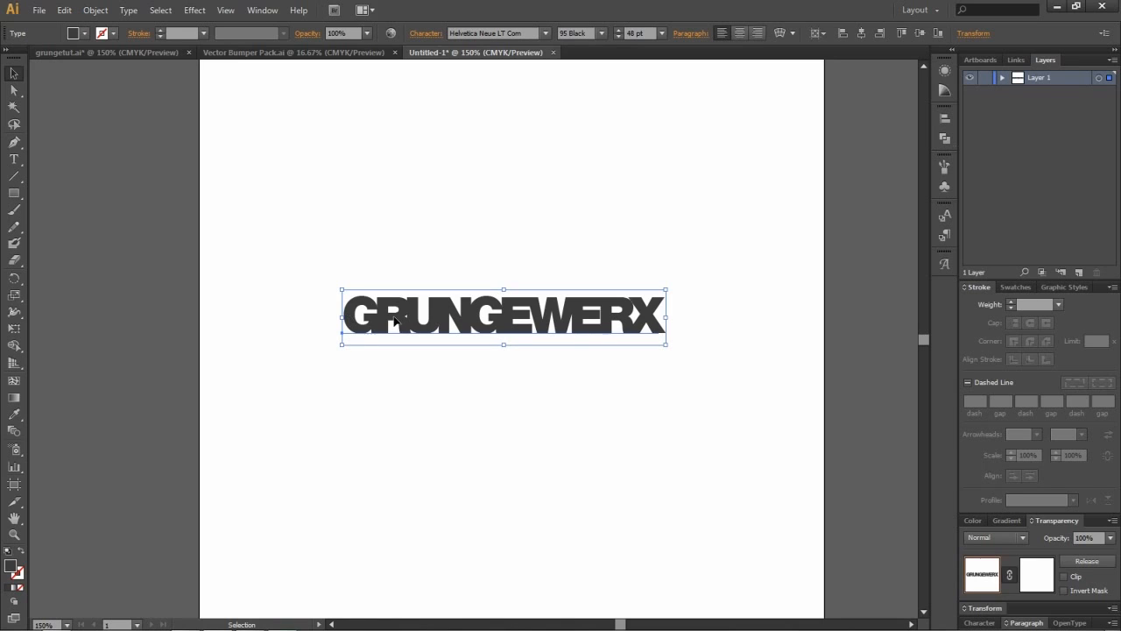
Step: Activate the text's opacity mask for editing, and select the rough fourth brush stroke of the first column in Vector Bumper Pack.ai
left_click(1039, 576)
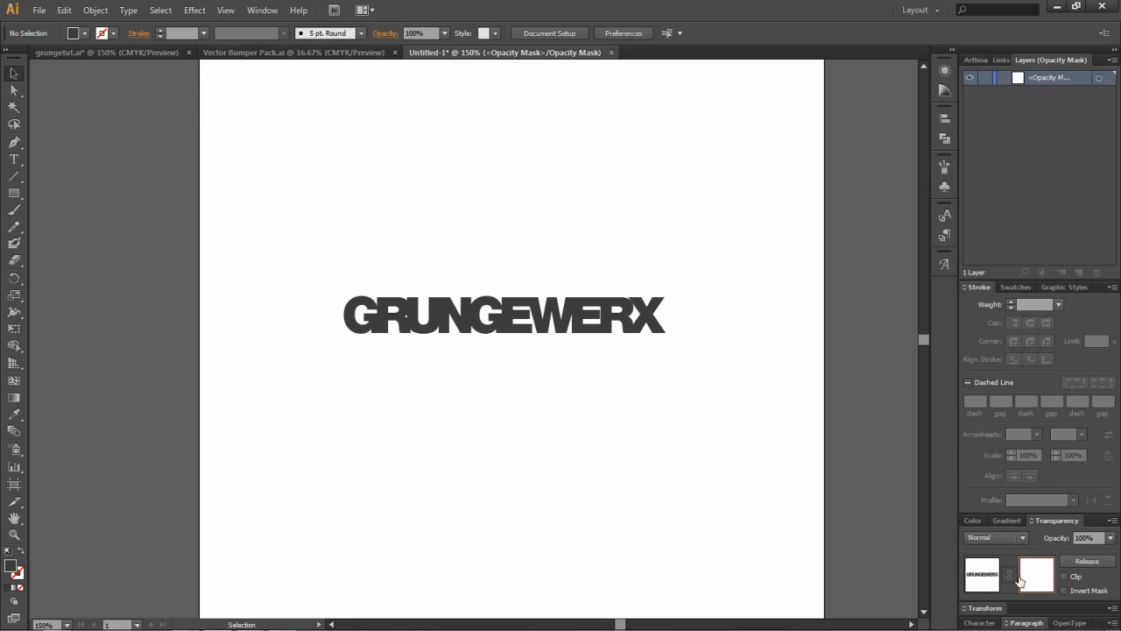
left_click(271, 54)
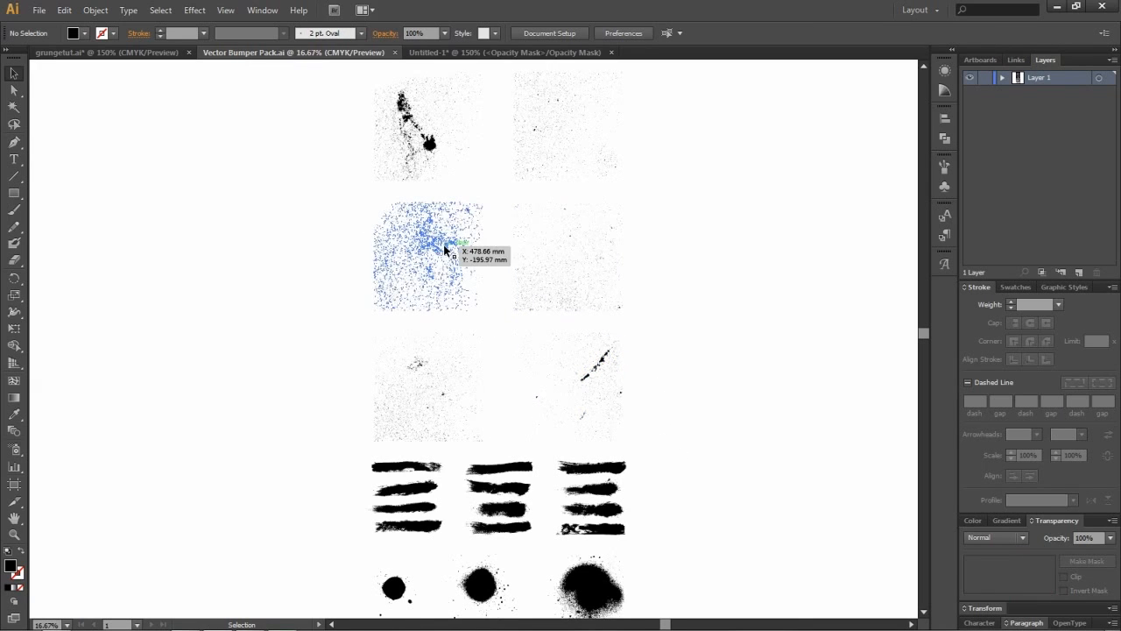
scroll(444, 250, "down", 3)
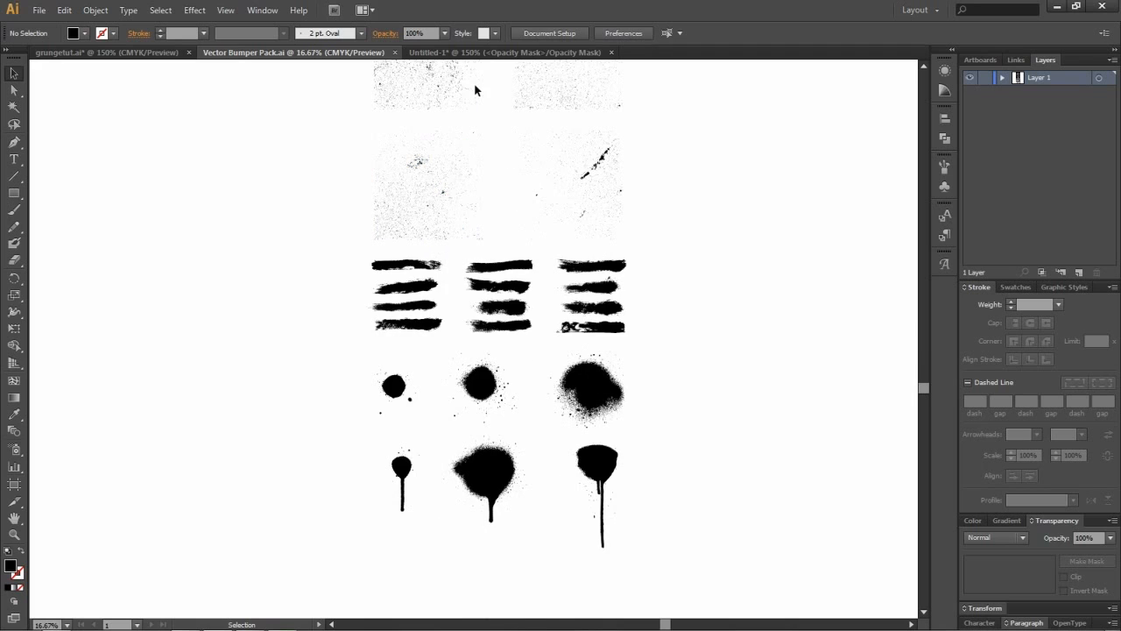
scroll(412, 176, "up", 4)
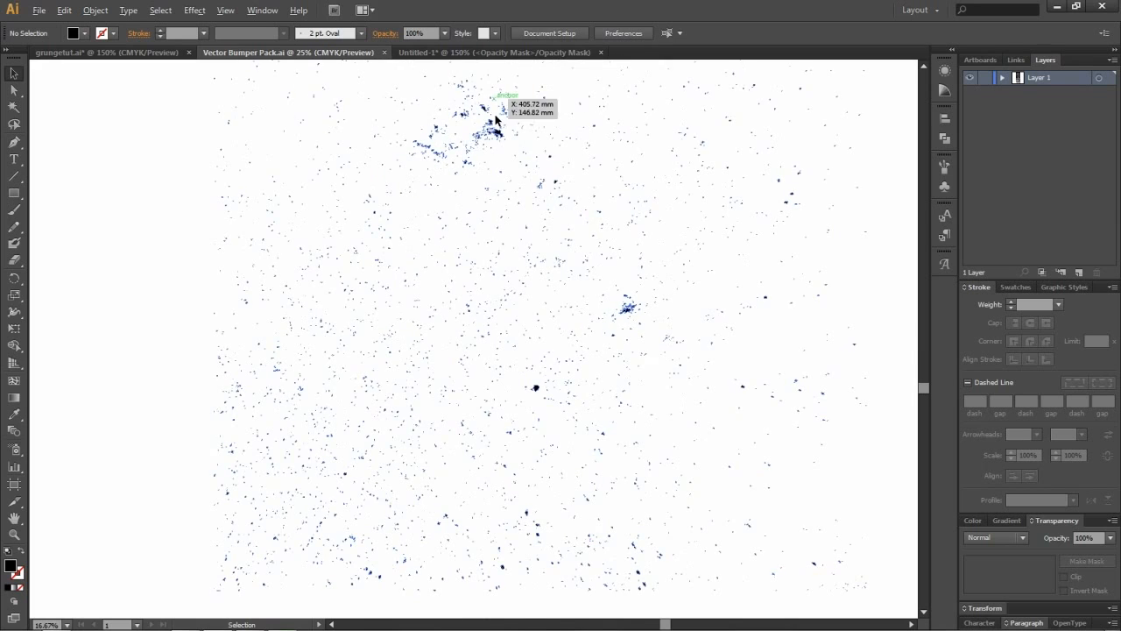
scroll(495, 140, "down", 3)
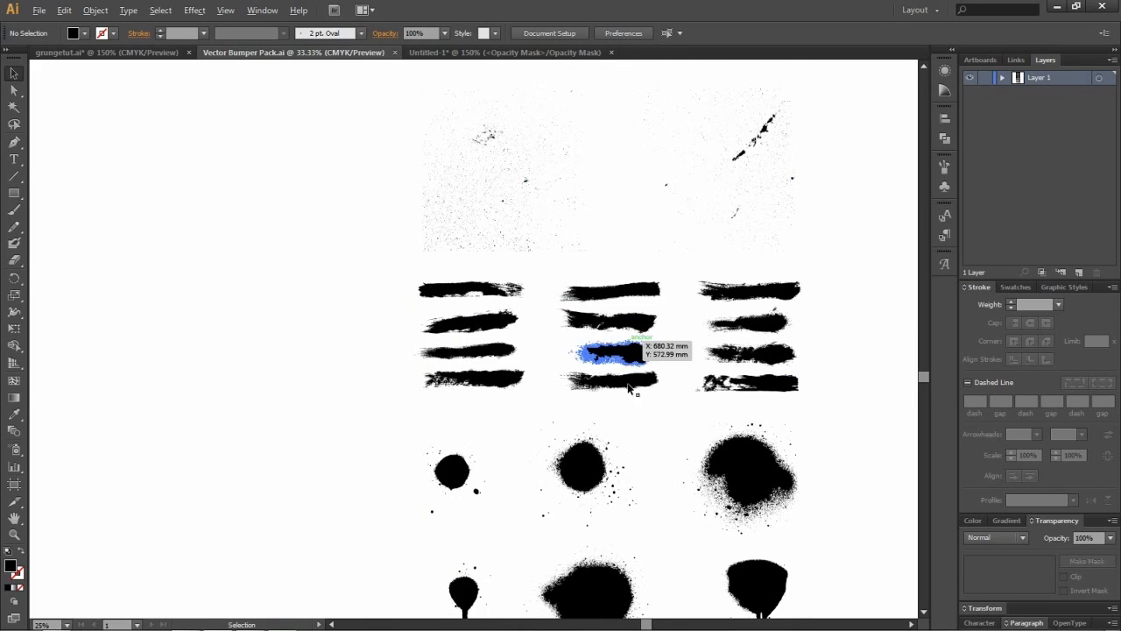
scroll(626, 360, "up", 4)
scroll(628, 390, "down", 2)
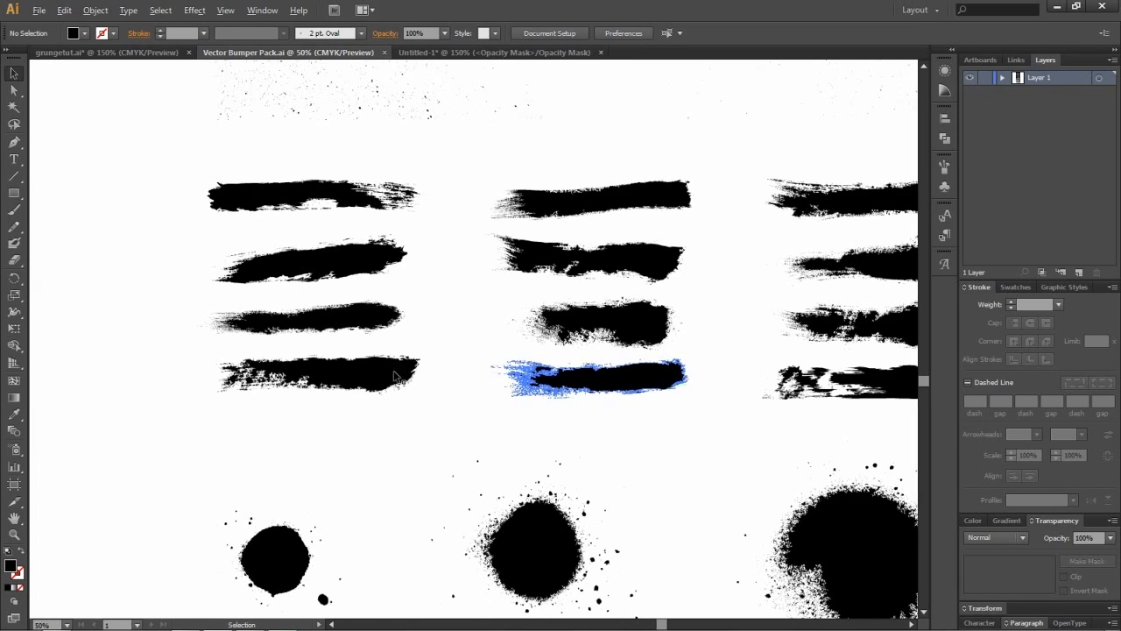
left_click(351, 378)
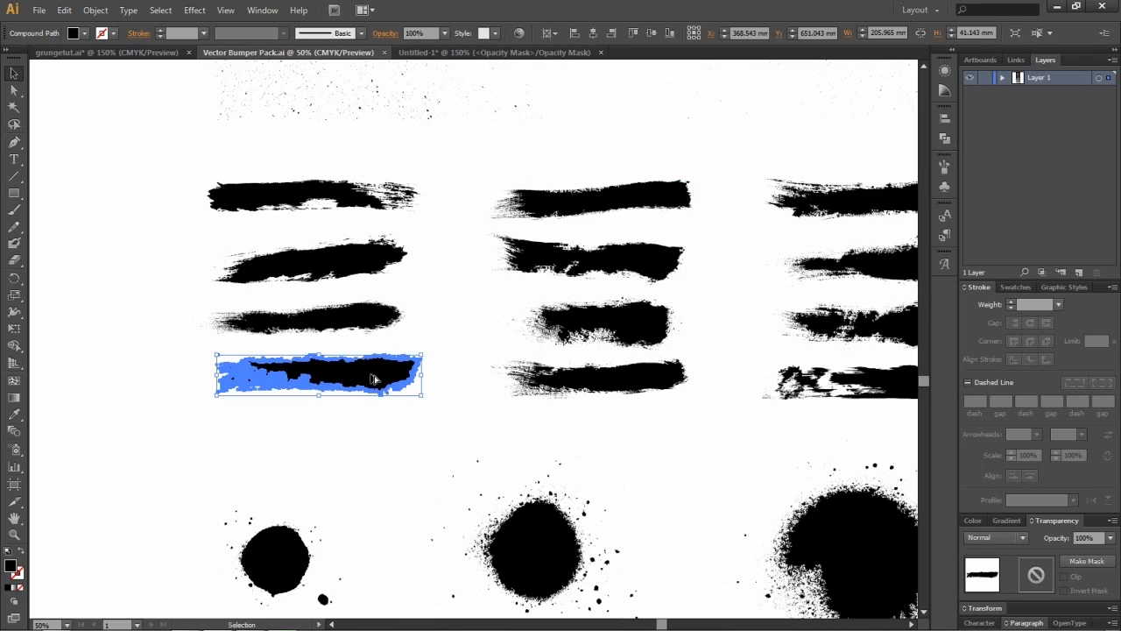
Step: Try copying the selected brush stroke into the opacity mask of Untitled-1, and delete the pasted copy
key("a")
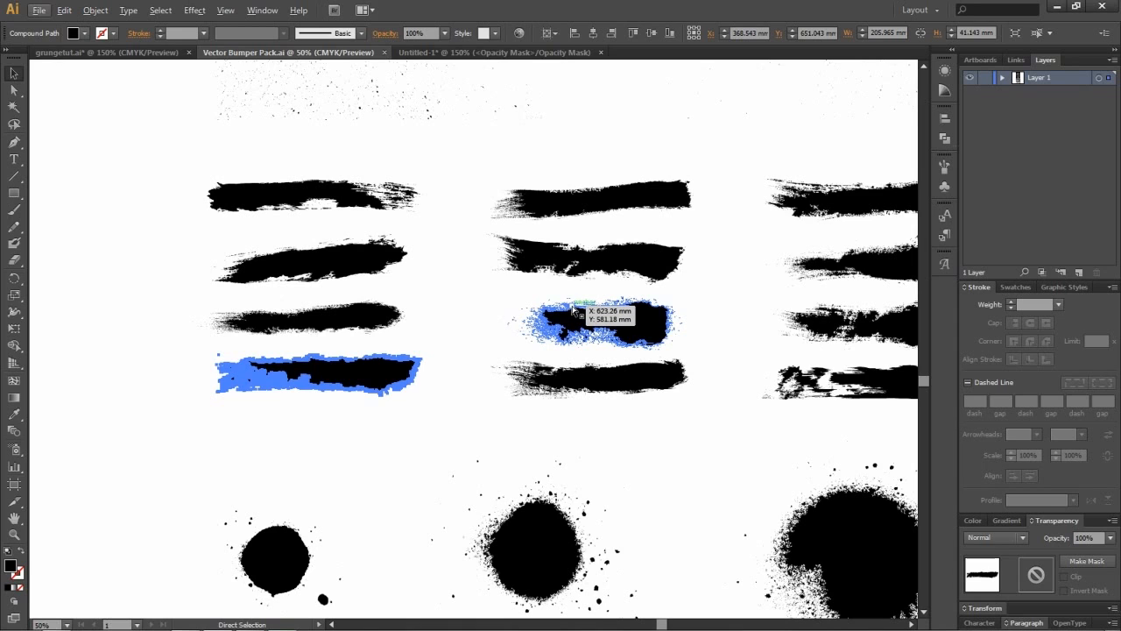
key("v")
left_click(506, 52)
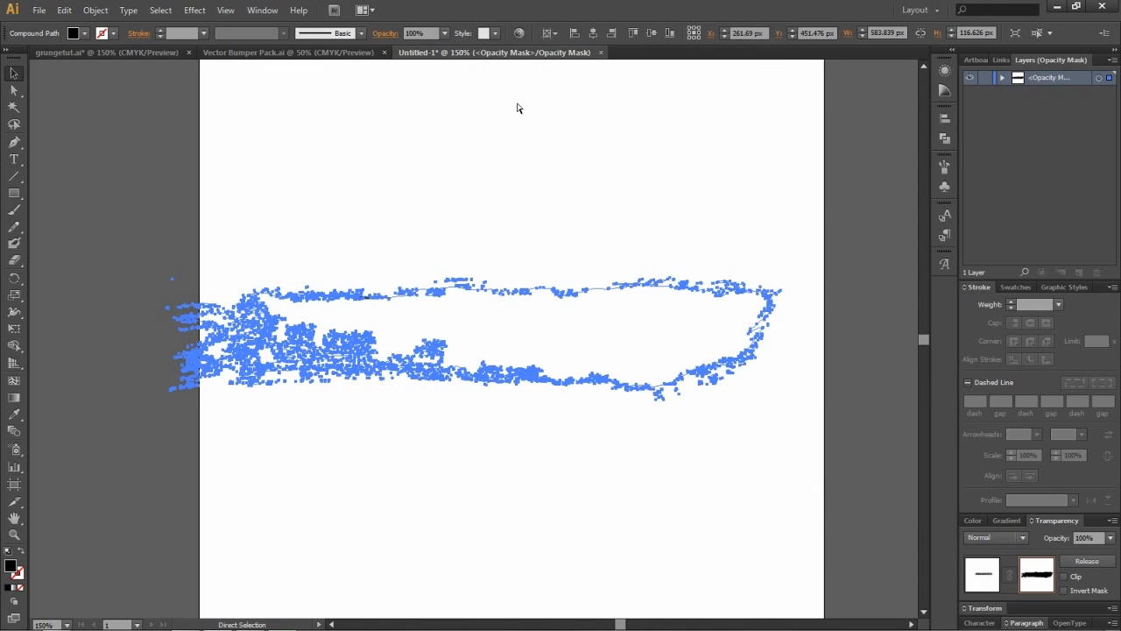
key("Delete")
Step: Copy the brush stroke from Vector Bumper Pack.ai into the opacity mask and place its ragged end over the GRUNGEWERX letters
left_click(296, 52)
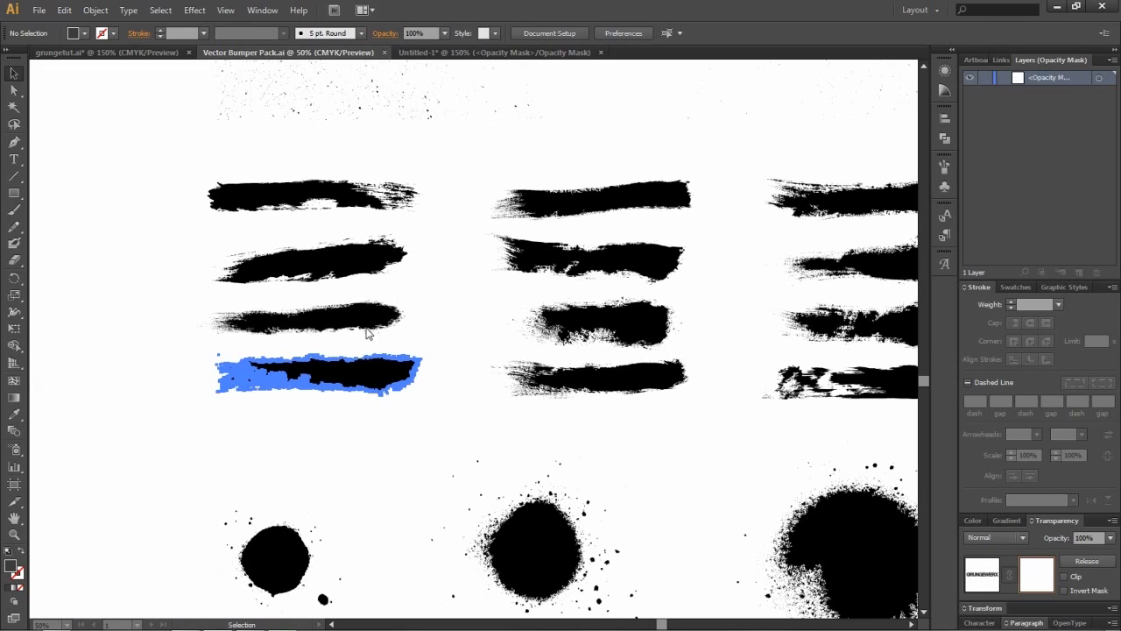
mouse_move(363, 378)
left_mouse_down()
mouse_move(501, 107)
mouse_move(473, 58)
mouse_move(495, 220)
mouse_move(492, 210)
mouse_move(762, 259)
mouse_move(636, 417)
left_mouse_up()
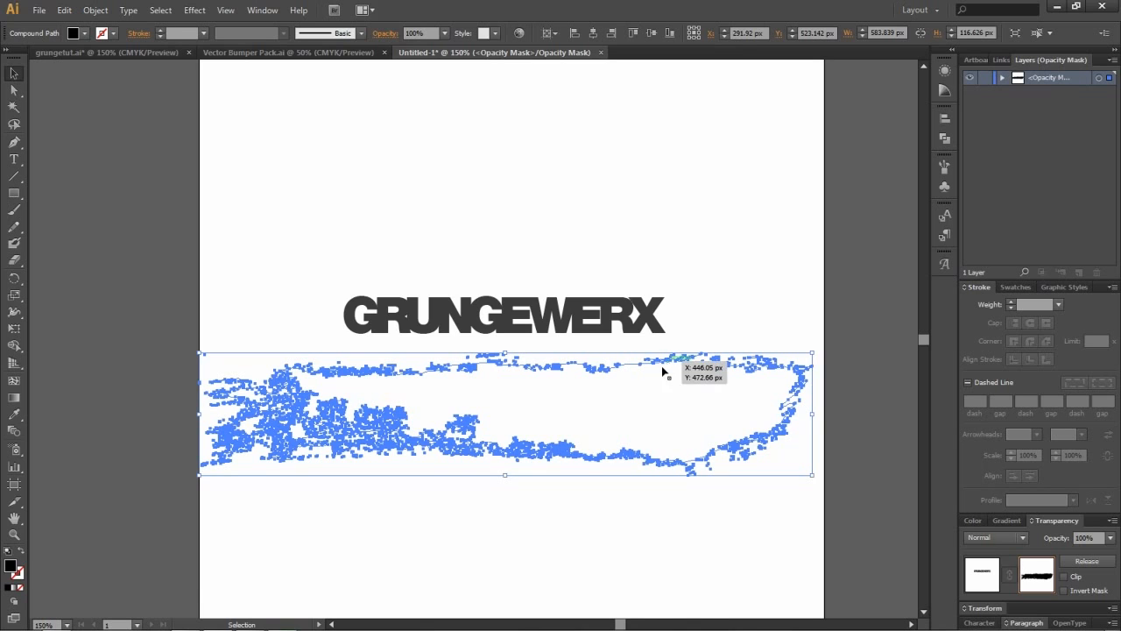
mouse_move(625, 408)
left_mouse_down()
mouse_move(708, 233)
mouse_move(741, 253)
mouse_move(708, 251)
mouse_move(785, 278)
left_mouse_up()
left_click(432, 495)
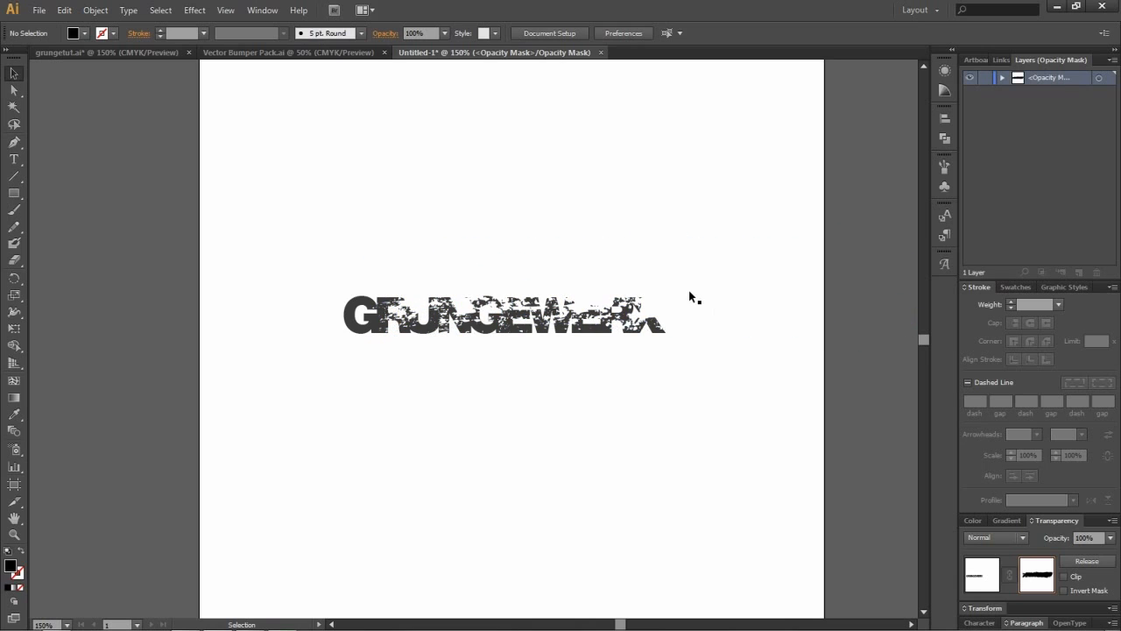
Step: Try Invert Mask with the black brush stroke and switch it off again
left_click(1065, 590)
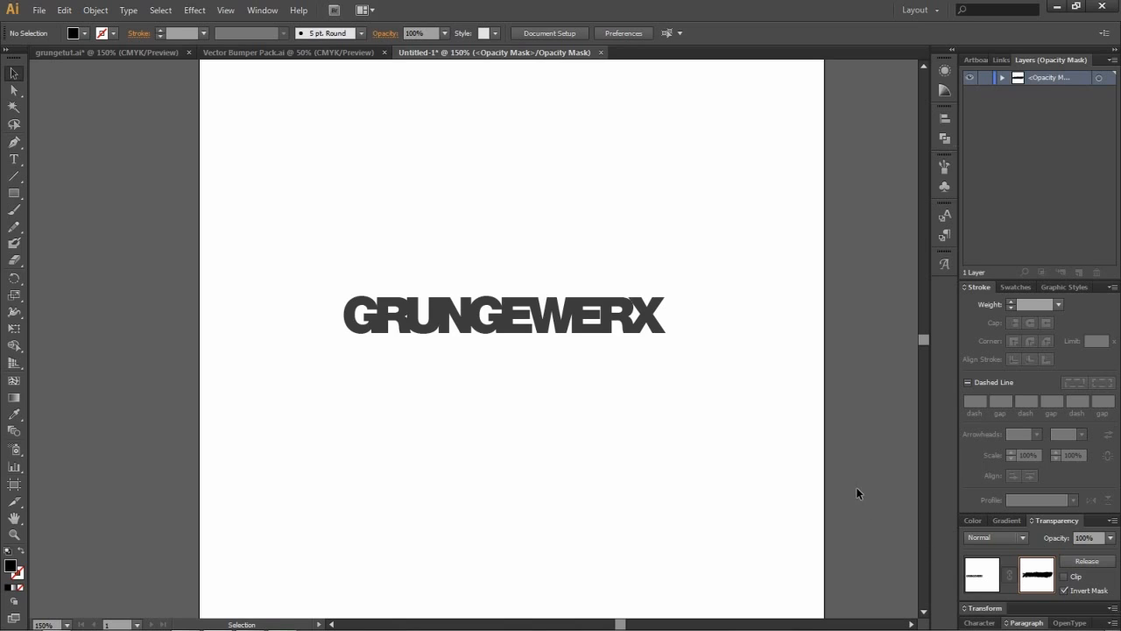
left_click(1064, 591)
Step: Fill the mask's brush stroke with the lightest gray swatch and try Invert Mask on and off
left_click(590, 343)
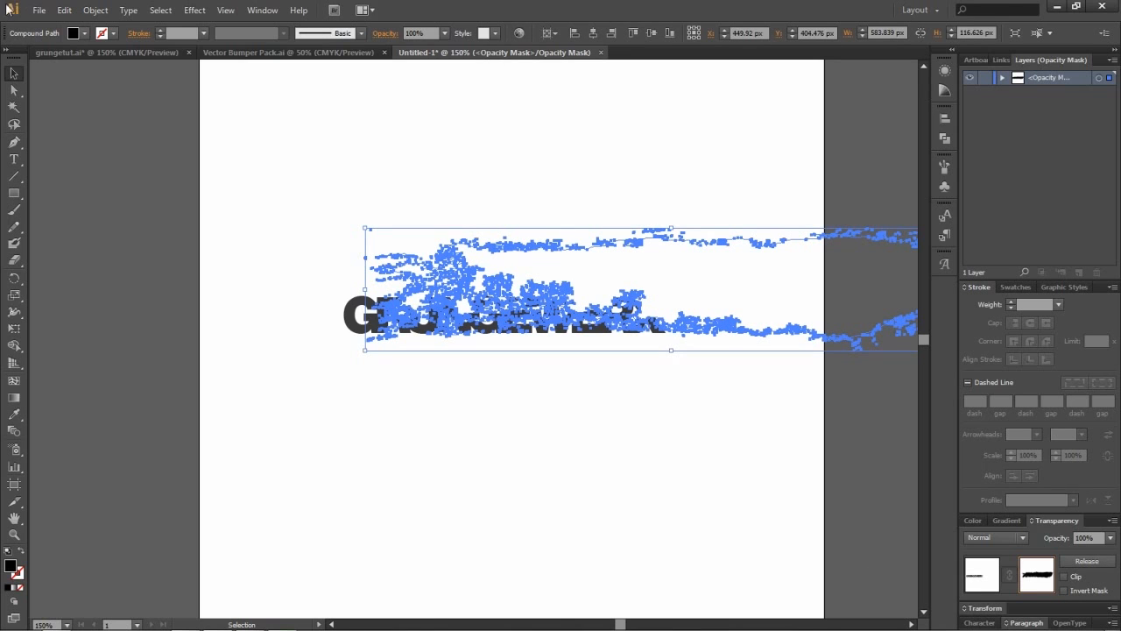
left_click(84, 33)
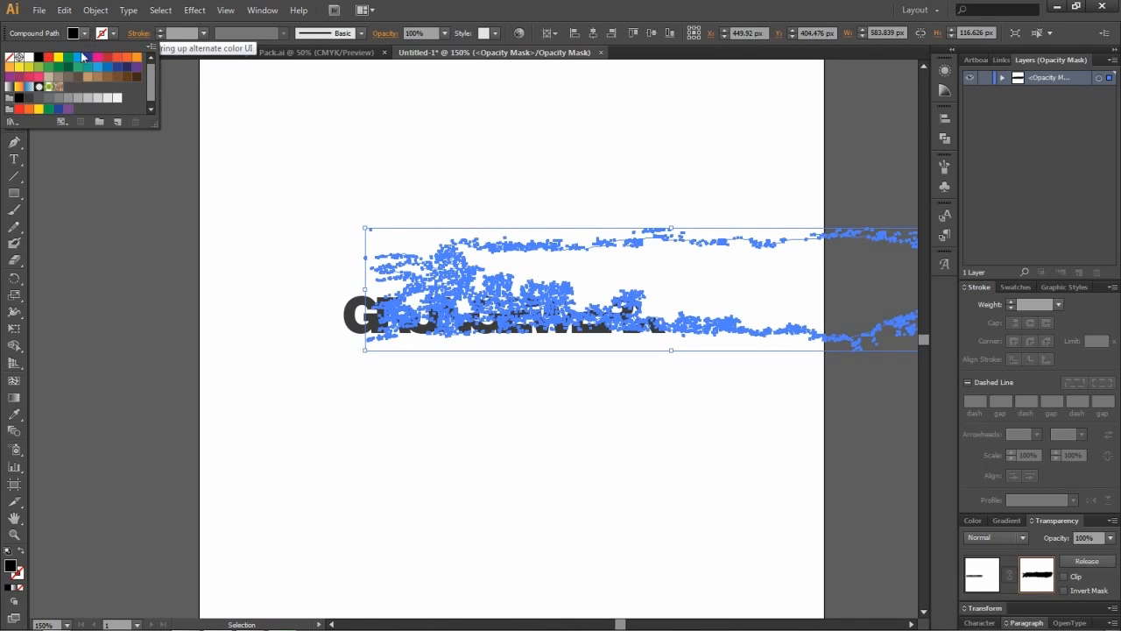
left_click(118, 98)
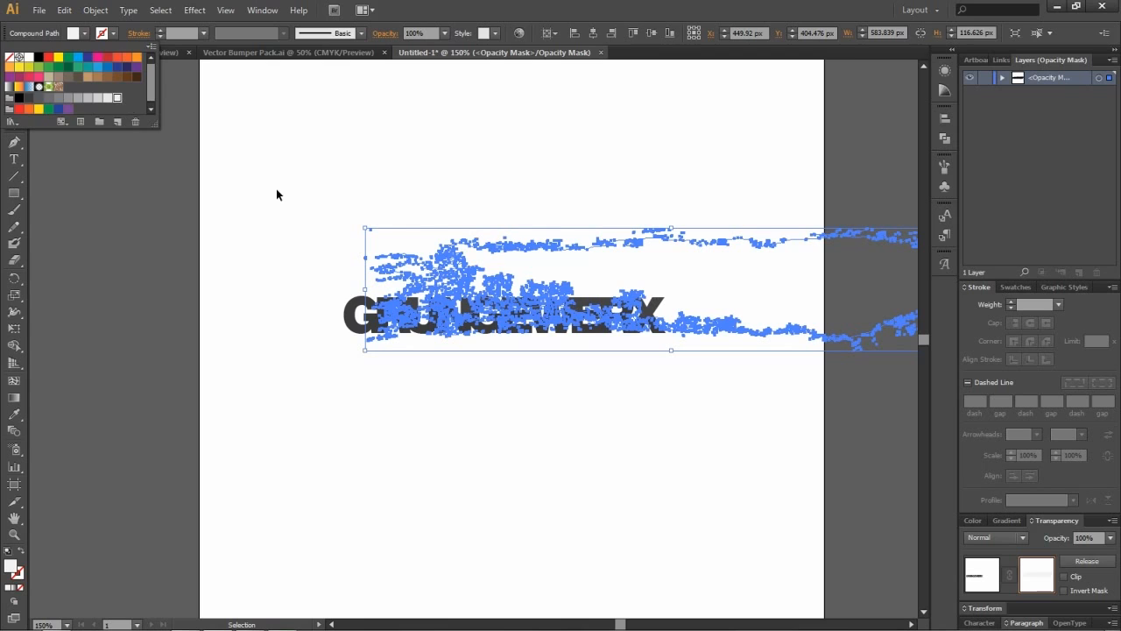
left_click(1064, 591)
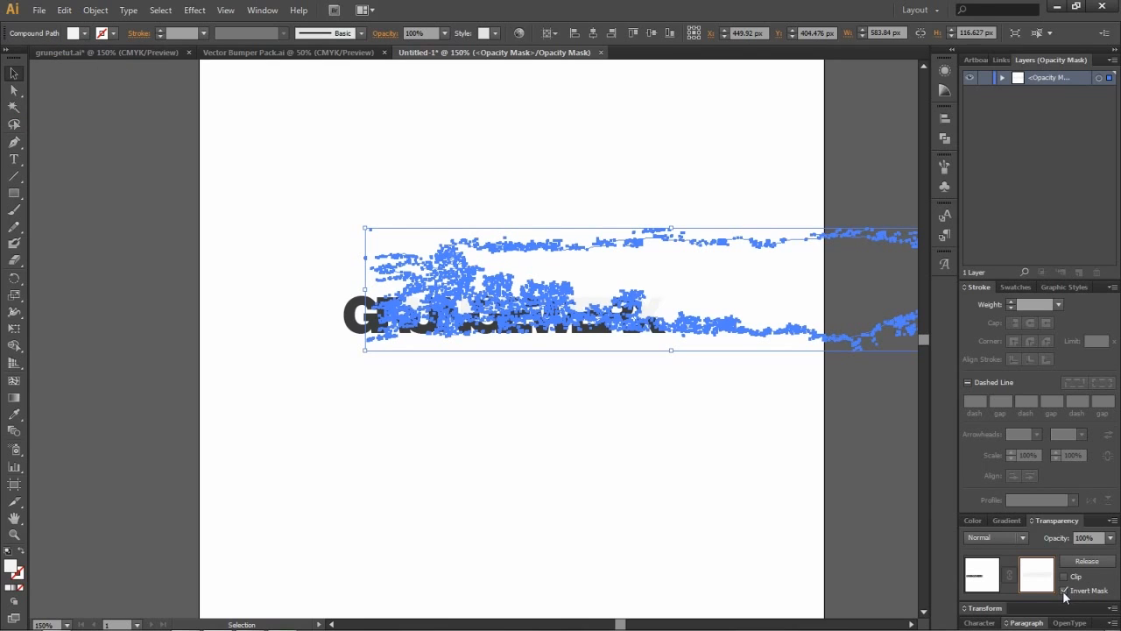
left_click(710, 521)
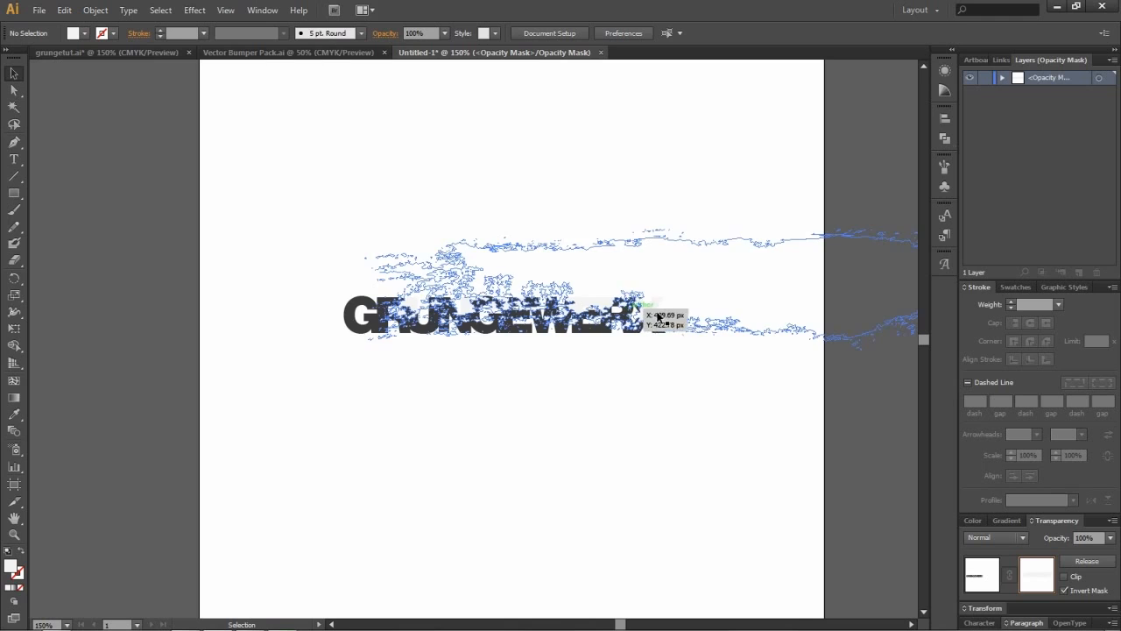
left_click(1064, 591)
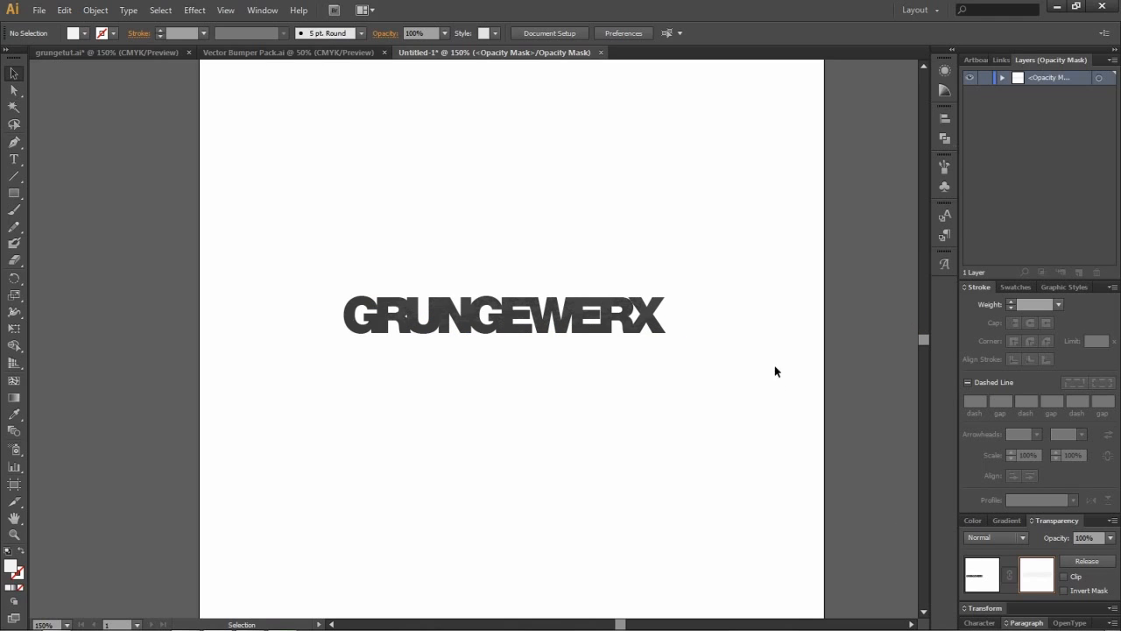
Step: Restore the black fill of the brush stroke in the opacity mask and deselect it
left_click(745, 302)
left_click(85, 35)
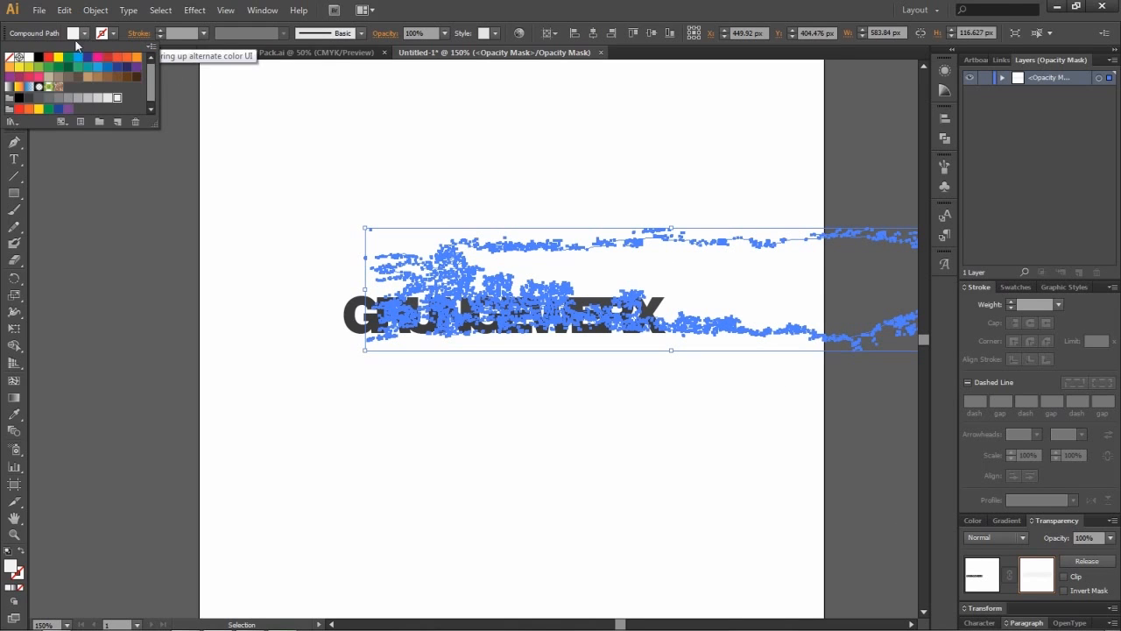
left_click(38, 57)
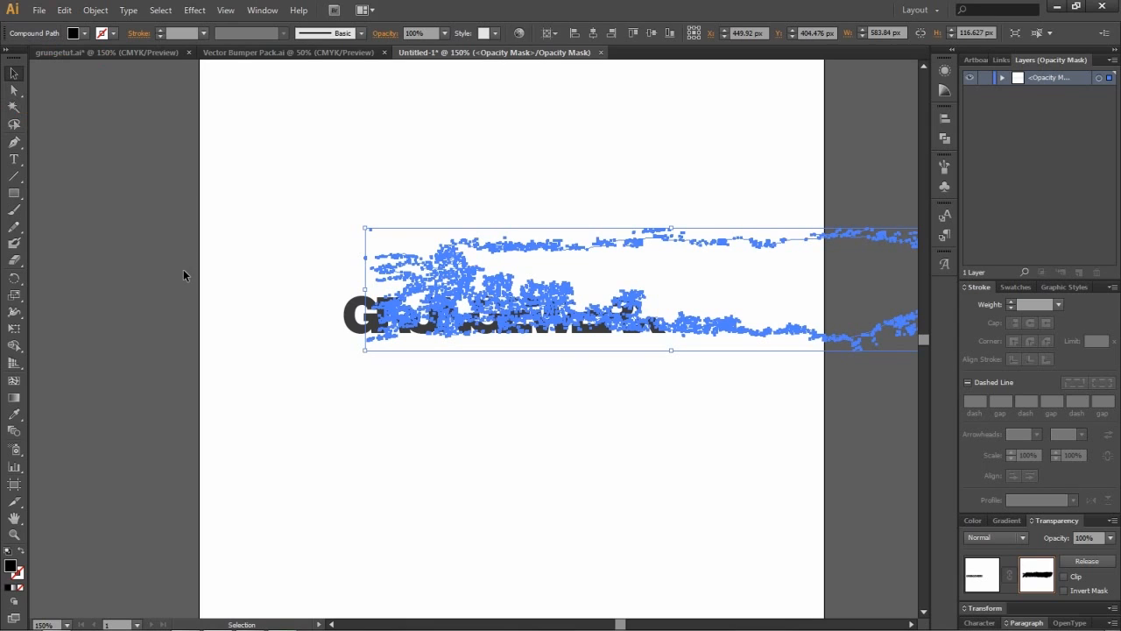
left_click(360, 203)
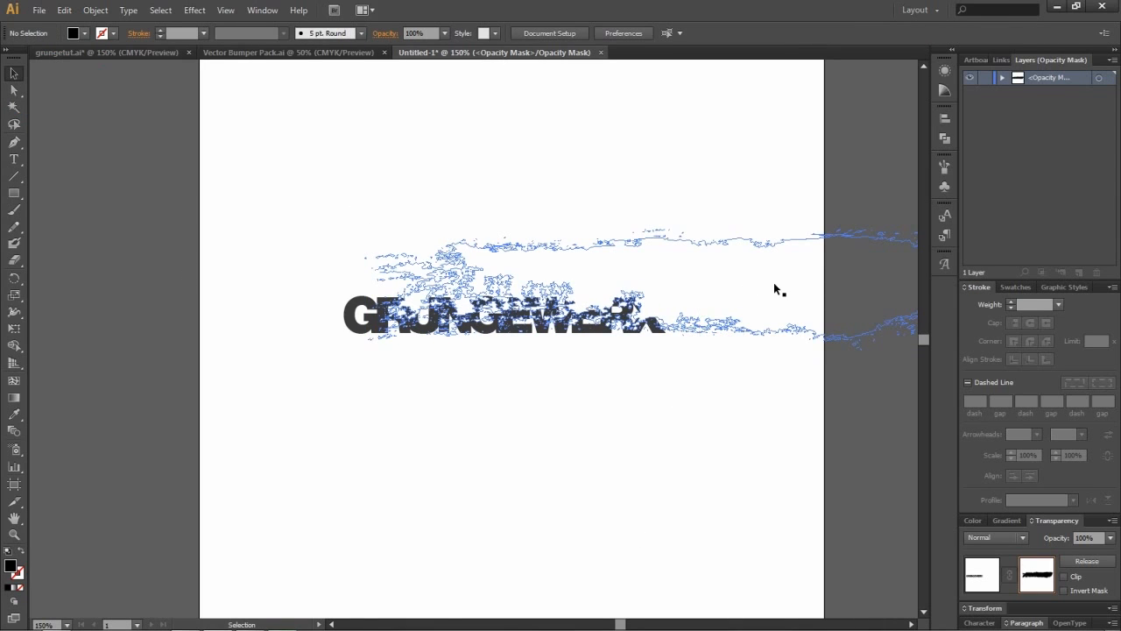
Step: Shift the mask's brush stroke up and left so its ragged lower edge erodes the upper part of the GRUNGEWERX letters
left_click_drag(736, 294, 683, 265)
left_click(640, 409)
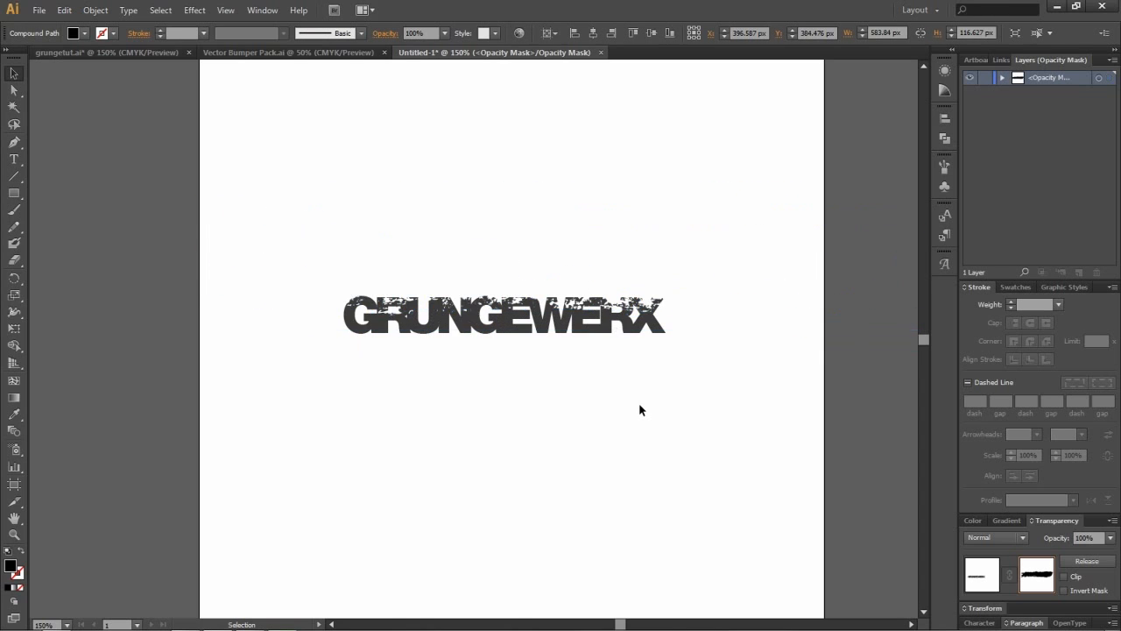
left_click(685, 259)
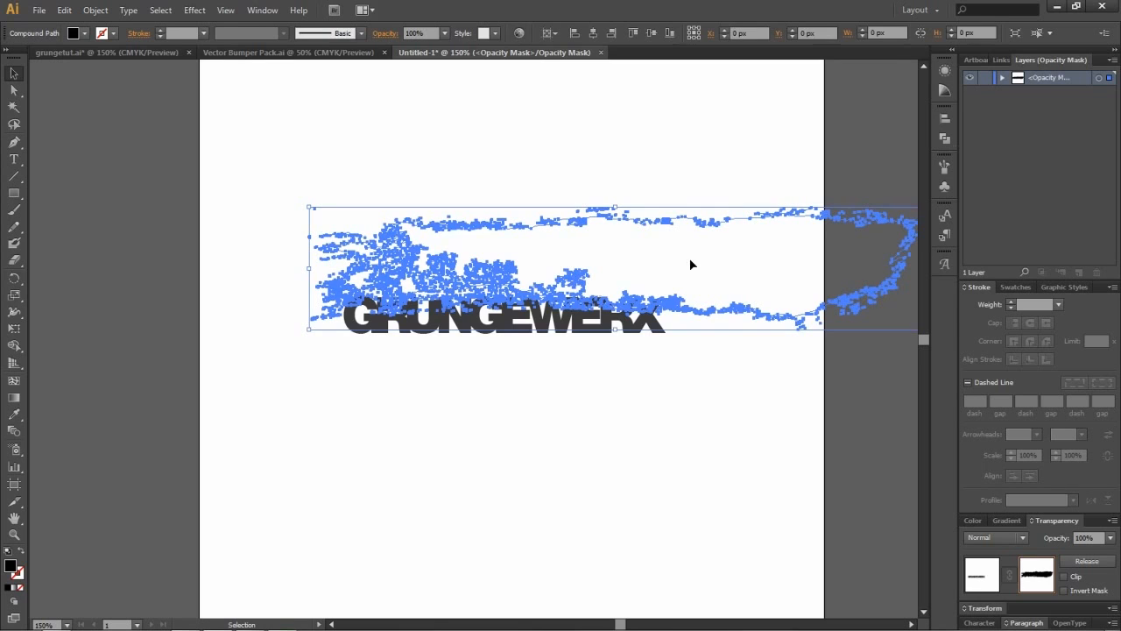
Step: Examine the textures, brush strokes and splatters in Vector Bumper Pack.ai and return to the logo document
left_click(254, 54)
scroll(441, 239, "down", 2)
scroll(443, 238, "up", 10)
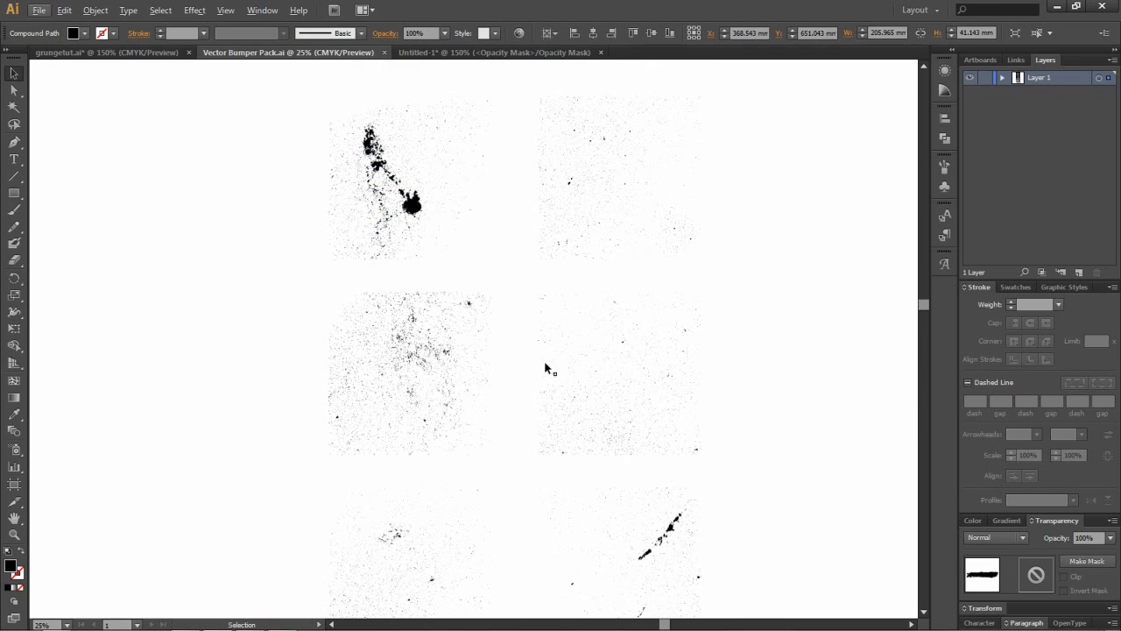
scroll(545, 365, "down", 8)
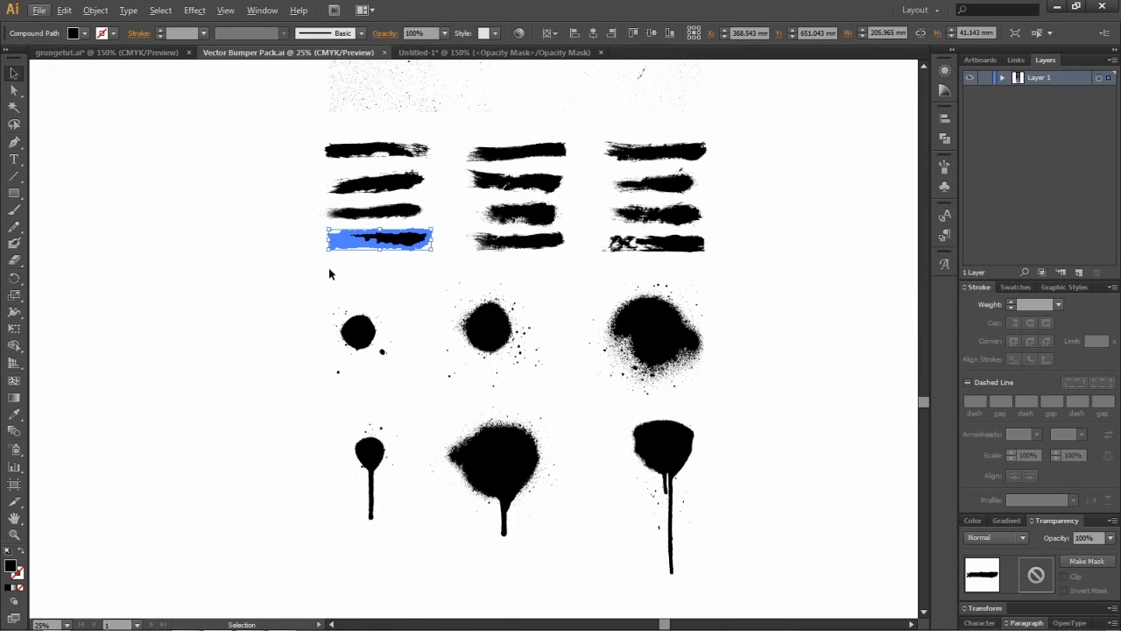
left_click(480, 52)
key("ctrl+v")
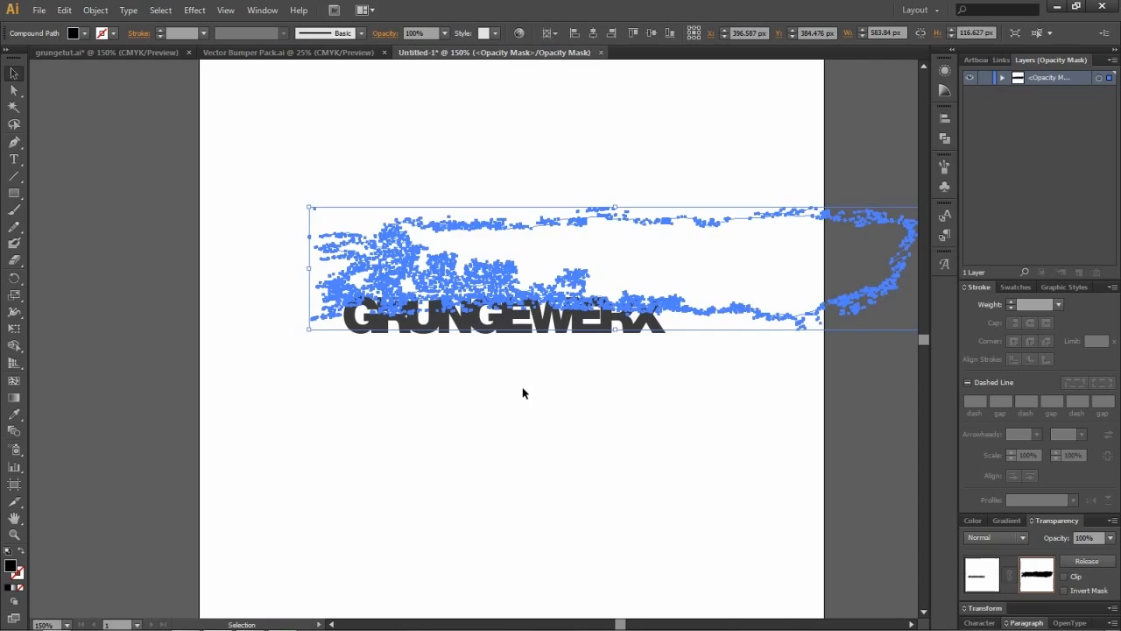
Step: Check how the opacity mask's brush stroke overlaps the GRUNGEWERX letters and leave it deselected
left_click(523, 394)
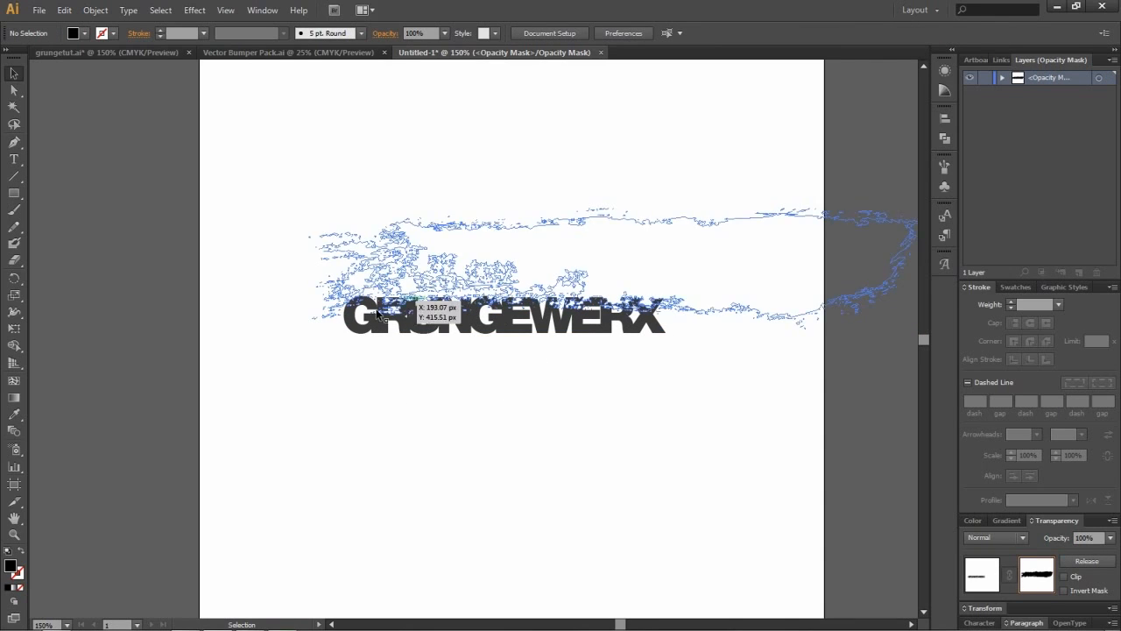
left_click(676, 295)
left_click(646, 402)
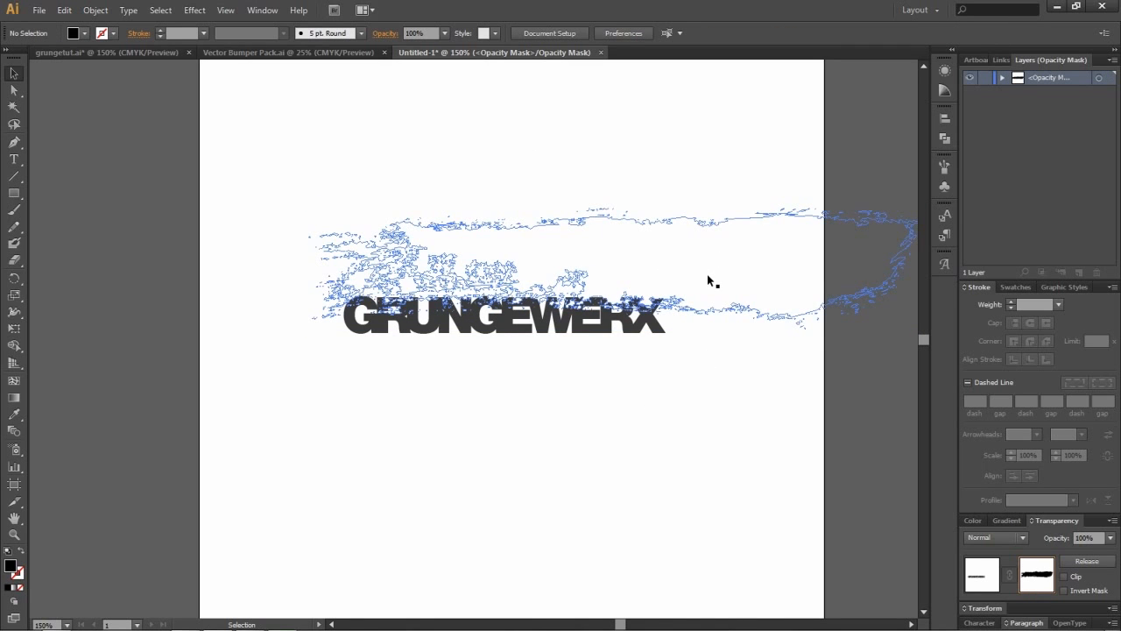
left_click(731, 262)
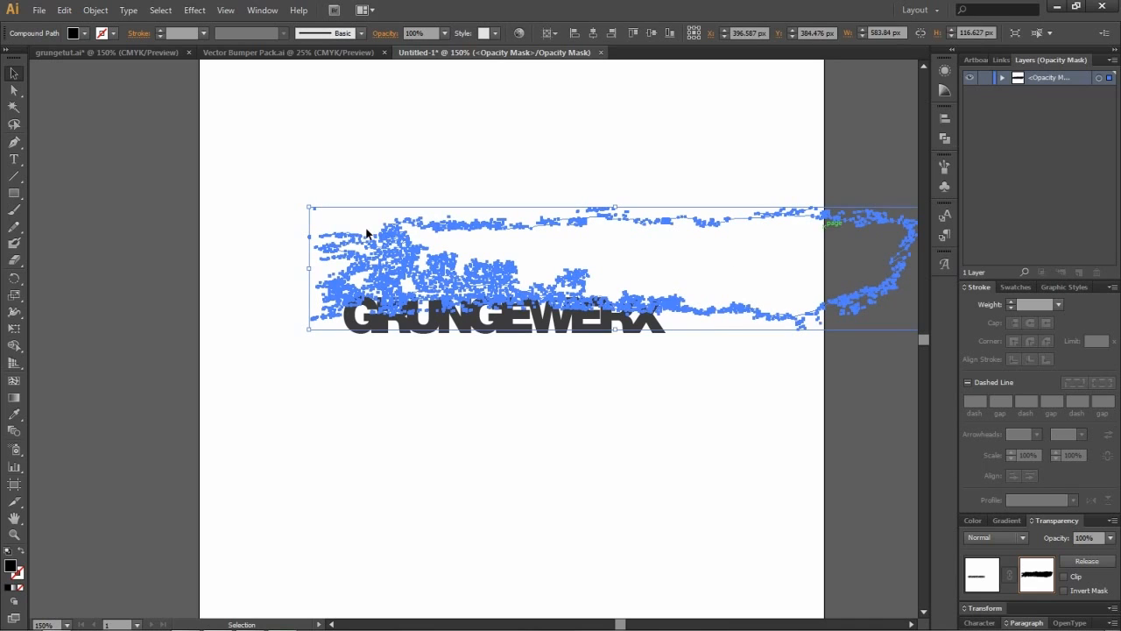
left_click(245, 190)
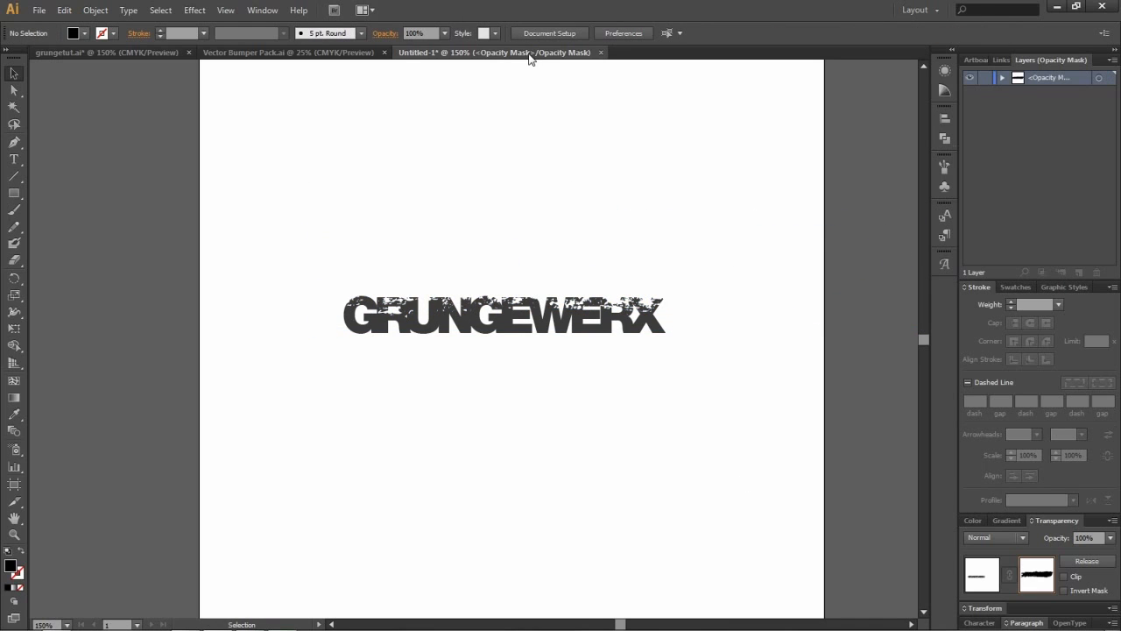
Step: Copy the third brush stroke of the pack's third column into the opacity mask and place it against the lower part of GRUNGEWERX
left_click(326, 54)
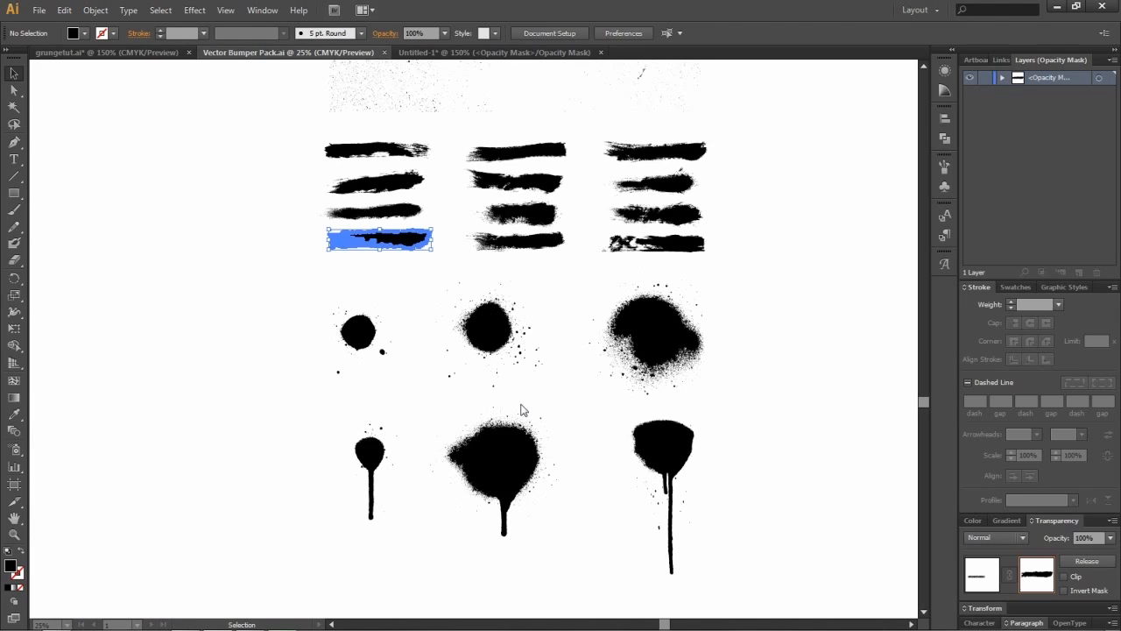
scroll(779, 298, "up", 3)
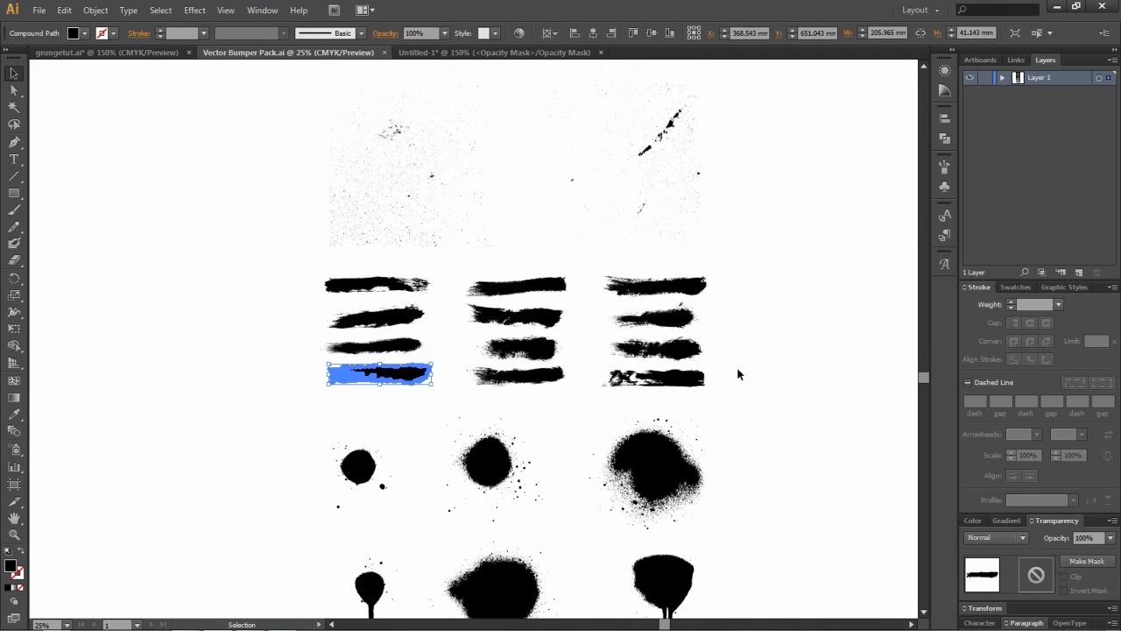
left_click(690, 355)
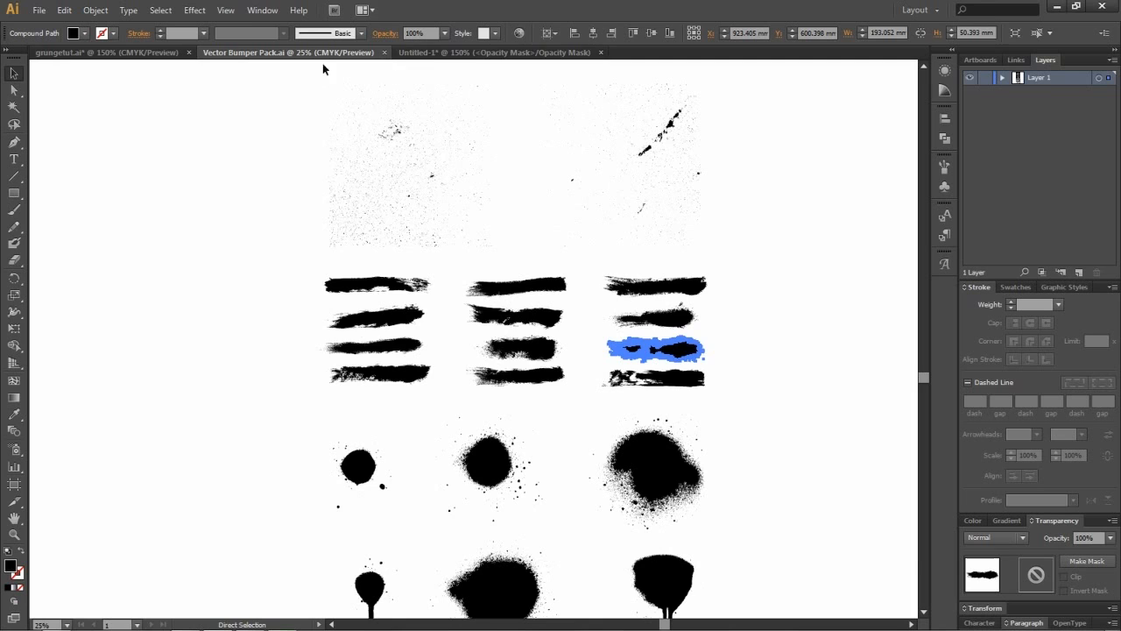
left_click(457, 53)
key("ctrl+v")
mouse_move(569, 360)
left_mouse_down()
mouse_move(642, 424)
mouse_move(638, 404)
mouse_move(643, 435)
mouse_move(664, 402)
mouse_move(683, 414)
left_mouse_up()
left_click(571, 514)
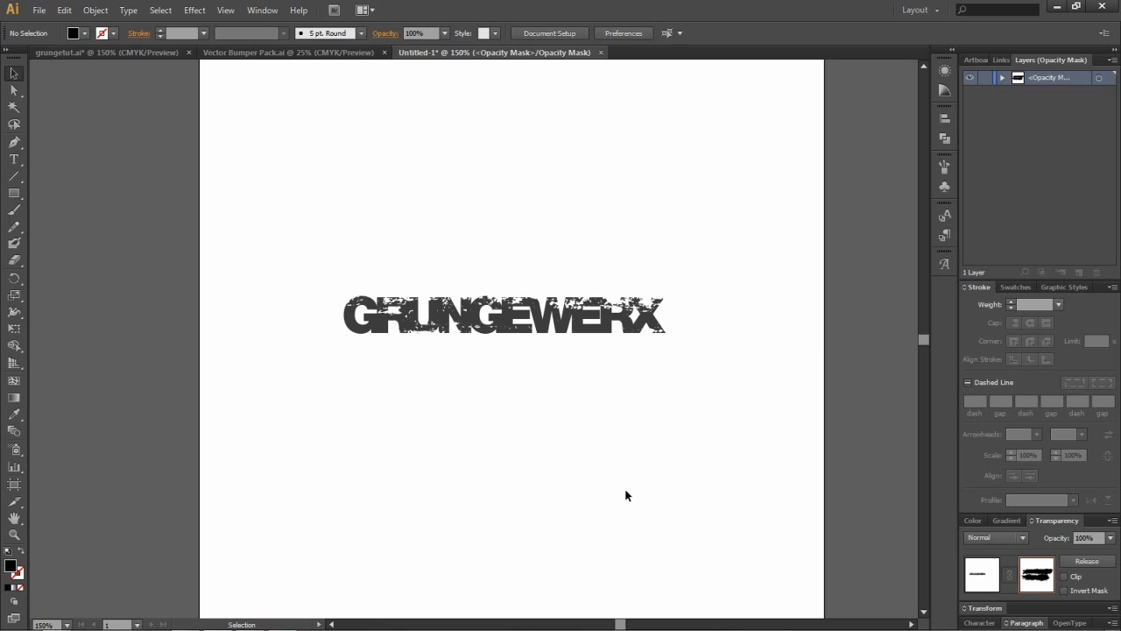
Step: Shift the new mask stroke sideways below GRUNGEWERX to vary how its upper edge erodes the letters
left_click_drag(707, 396, 745, 388)
left_click(628, 517)
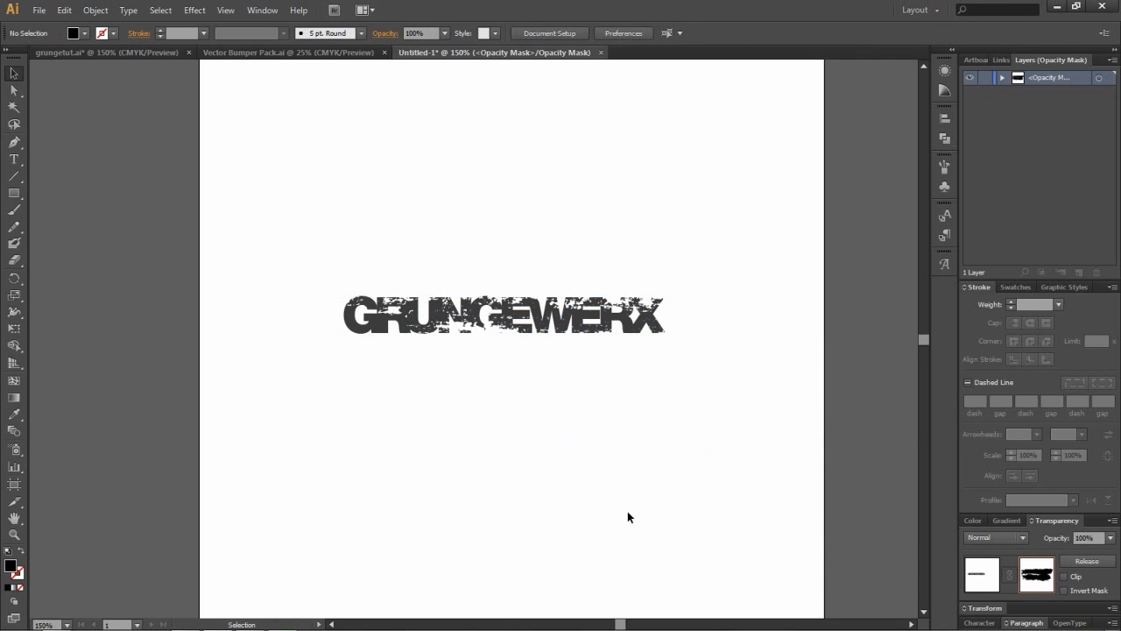
mouse_move(714, 377)
left_mouse_down()
mouse_move(655, 374)
mouse_move(639, 388)
left_mouse_up()
left_click(601, 521)
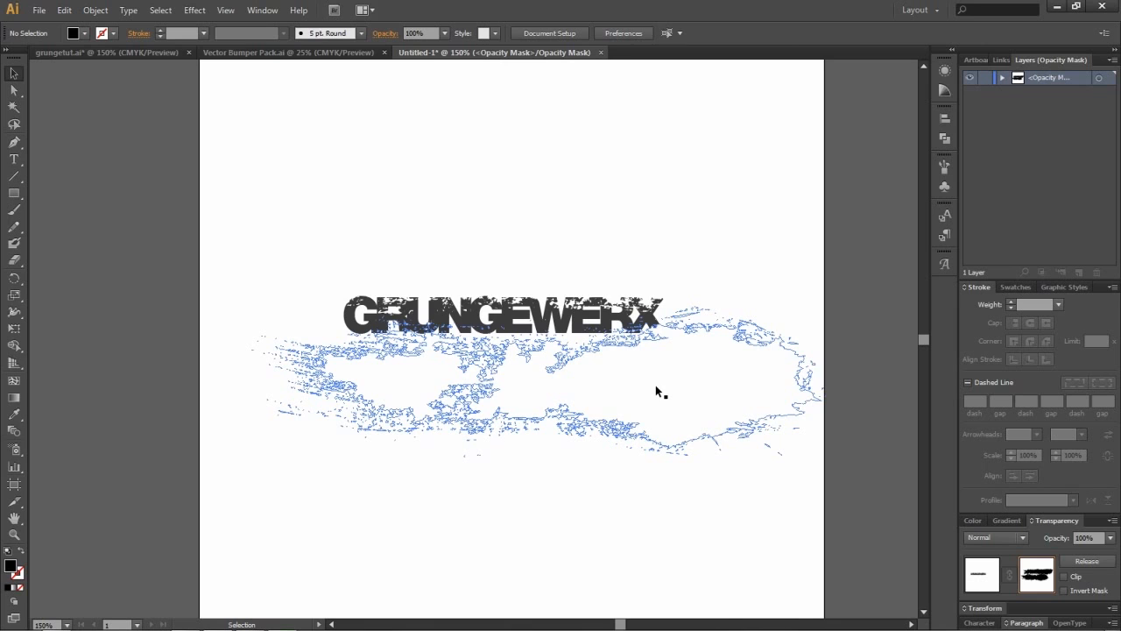
Step: Reduce the height of the lower mask stroke and shift it slightly right along the letters' lower edge
left_click(655, 385)
left_click_drag(539, 457, 539, 409)
left_click_drag(644, 376, 671, 373)
left_click(593, 533)
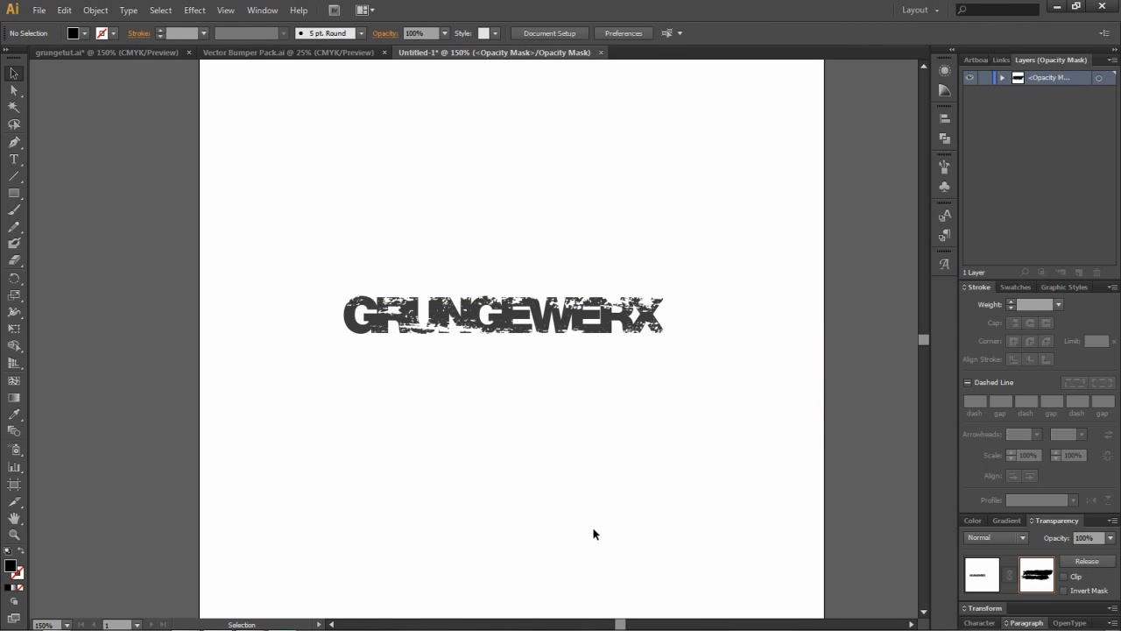
Step: Scale the lower mask stroke down slightly and fine-tune its position so it erodes the bottom of the letters
mouse_move(718, 365)
left_mouse_down()
mouse_move(732, 370)
mouse_move(718, 372)
left_mouse_up()
left_click(662, 497)
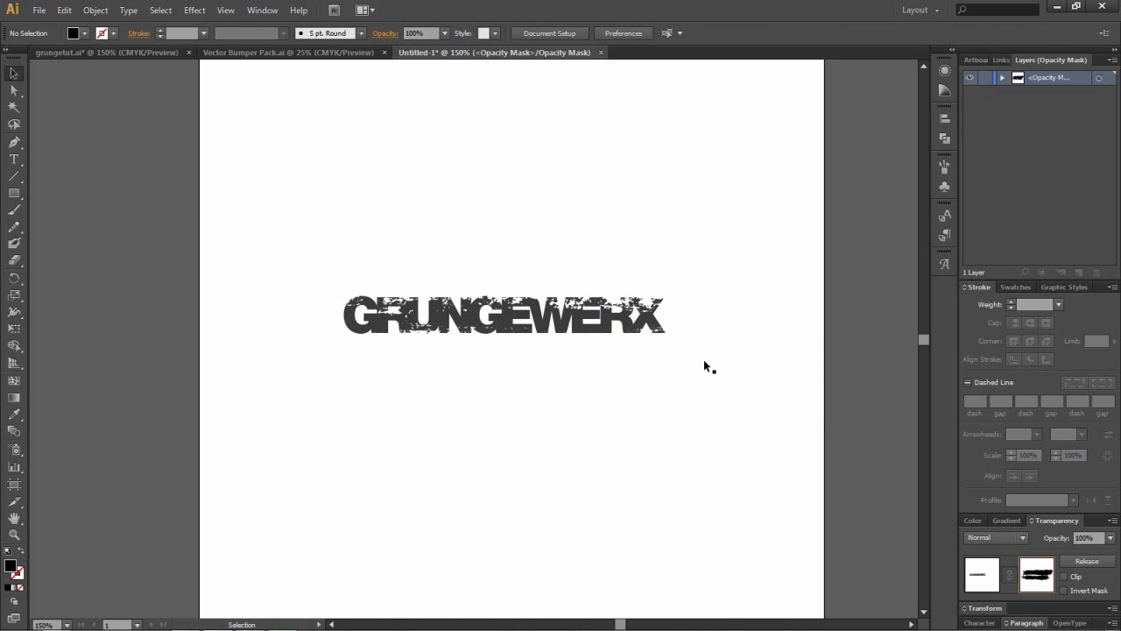
left_click(706, 366)
left_click_drag(849, 418, 838, 407)
left_click_drag(694, 369, 703, 357)
left_click(683, 454)
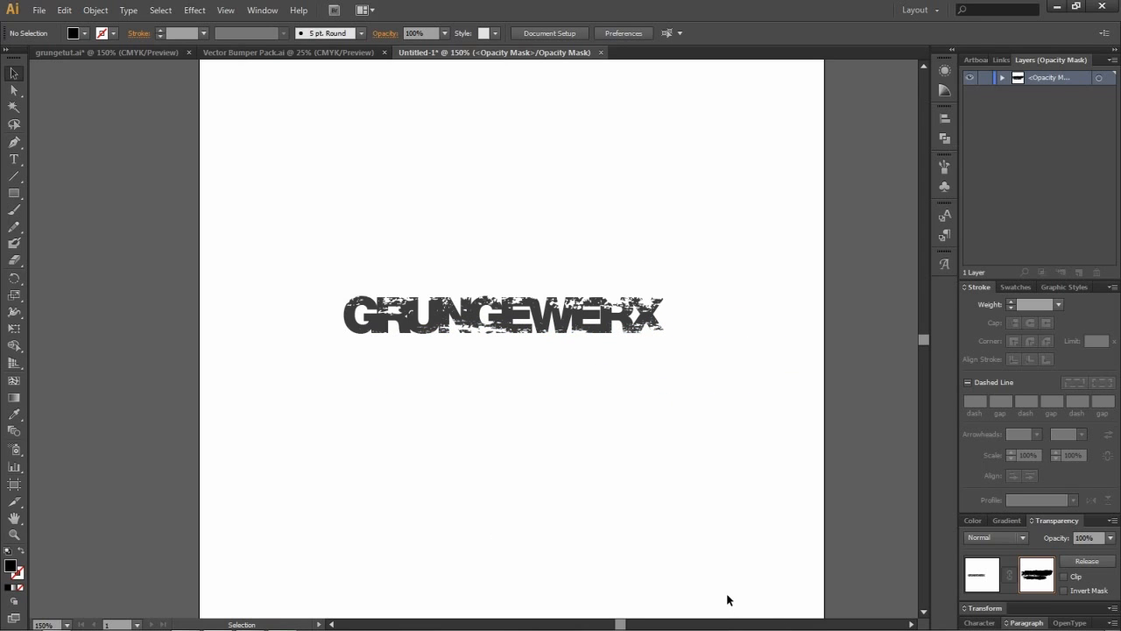
Step: Copy the second brush stroke of the pack's middle column into the opacity mask and place it below the GRUNGEWERX text
left_click(338, 52)
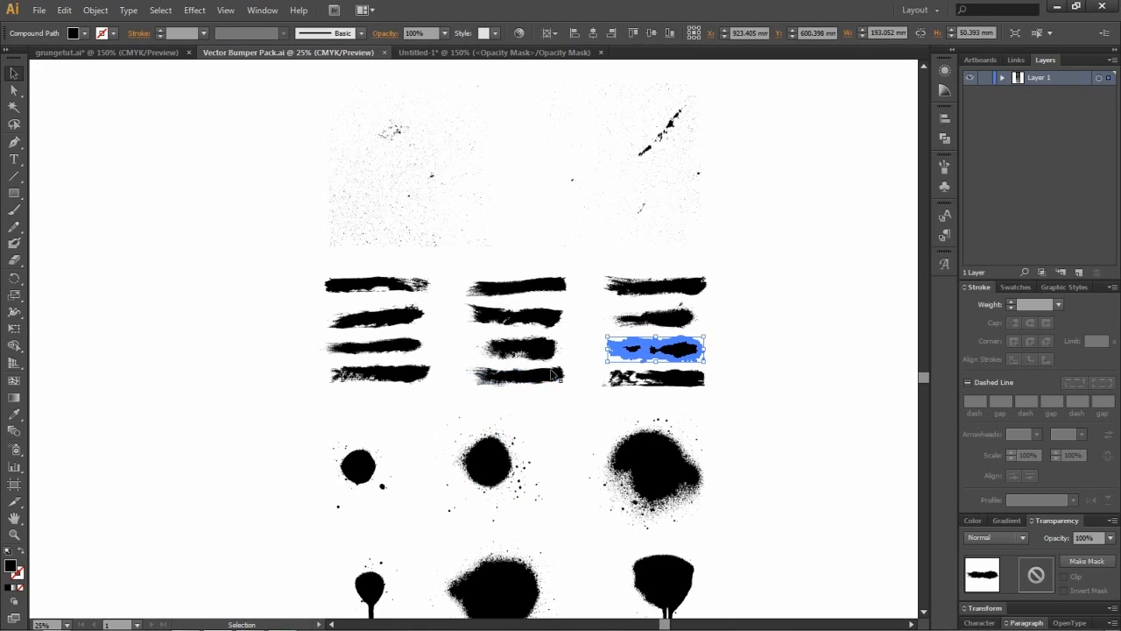
left_click(515, 317)
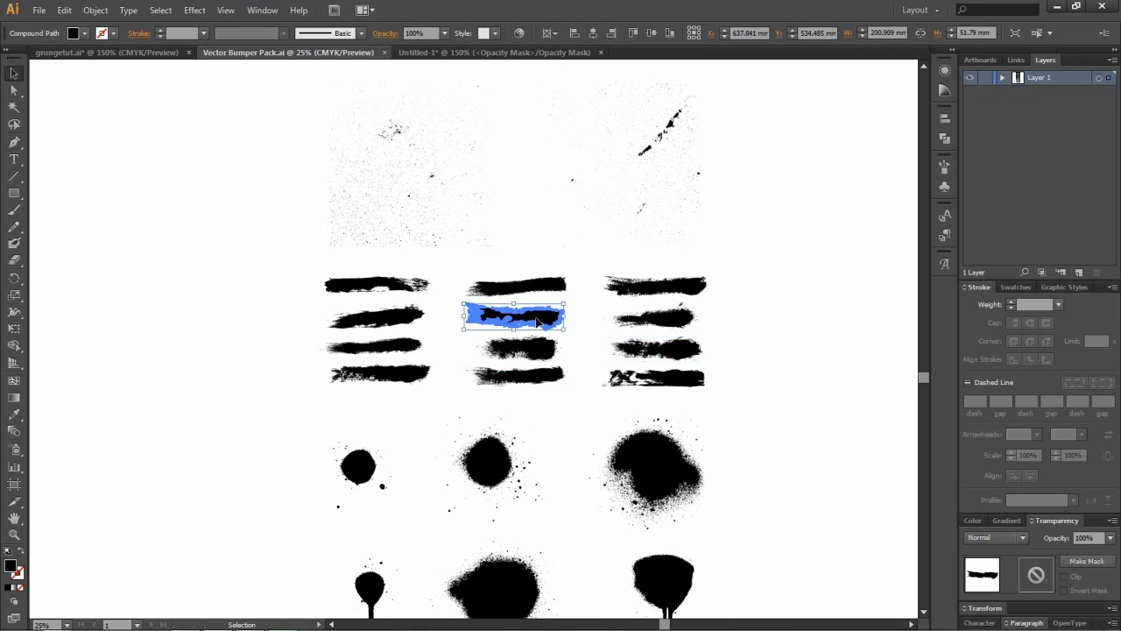
left_click(420, 52)
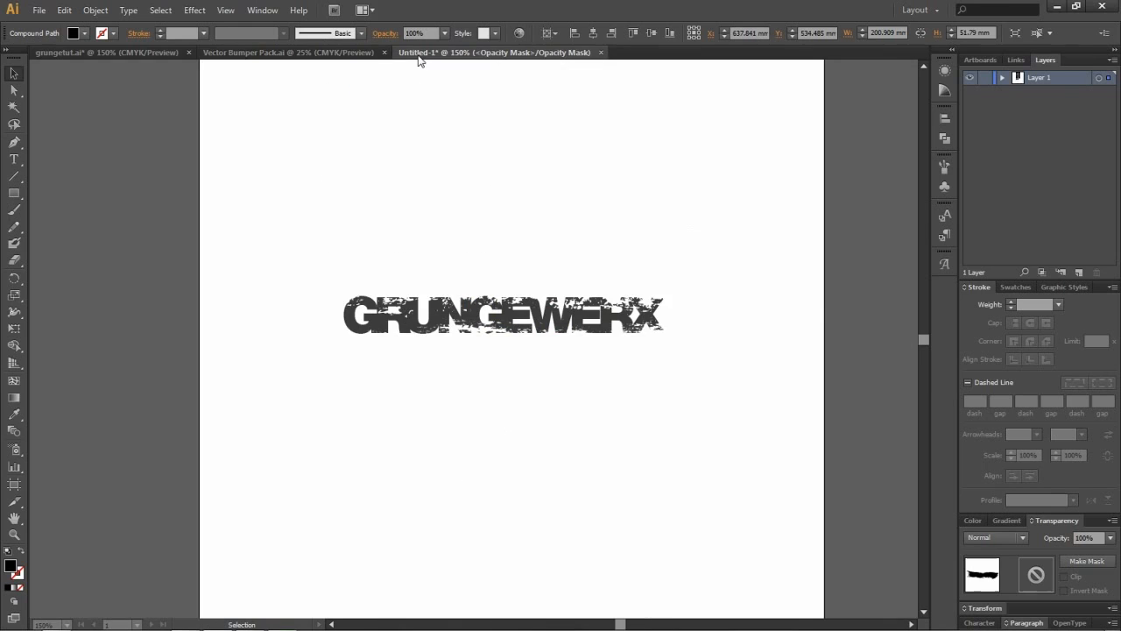
key("ctrl+v")
left_click_drag(636, 350, 646, 483)
Step: Reflect the pasted brush stroke on the vertical axis and move its ragged end over the letter G
right_click(646, 482)
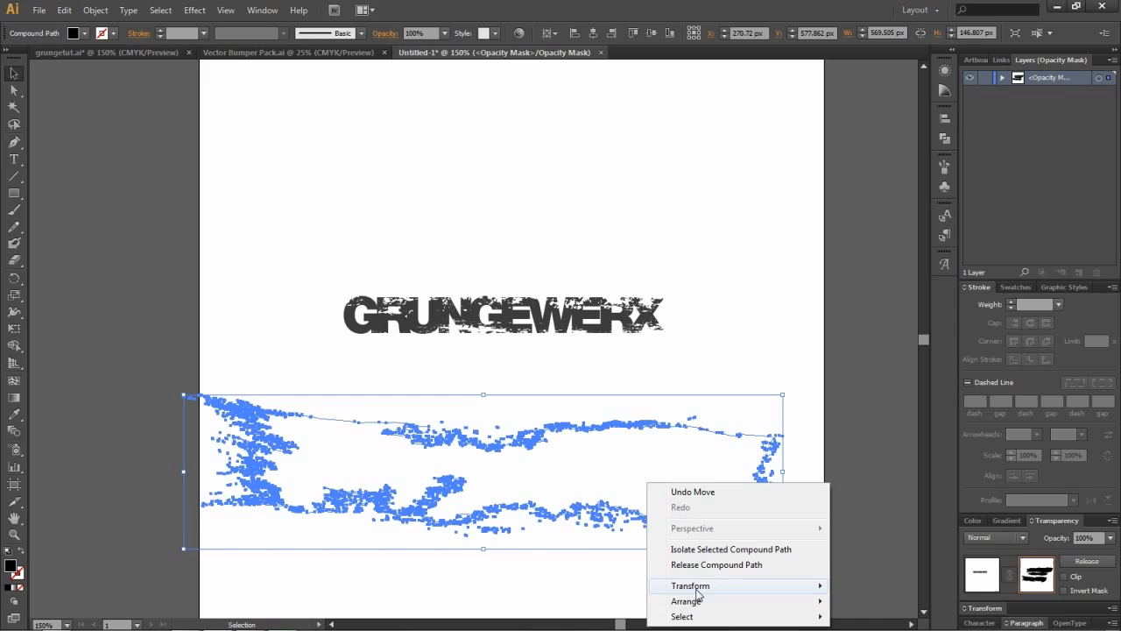
mouse_move(701, 587)
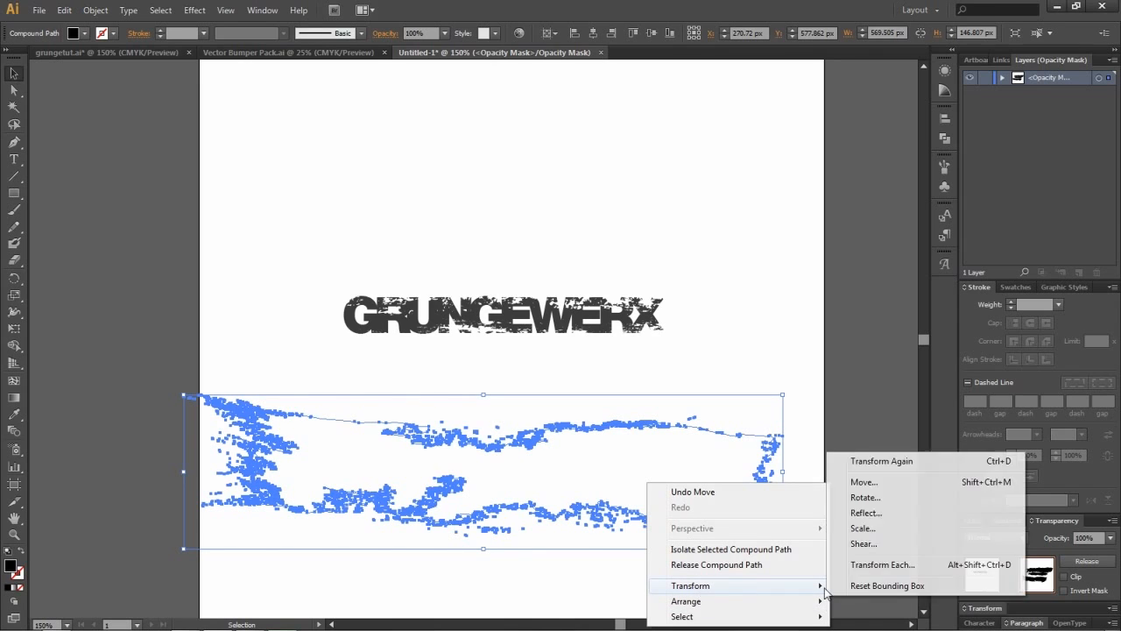
left_click(871, 513)
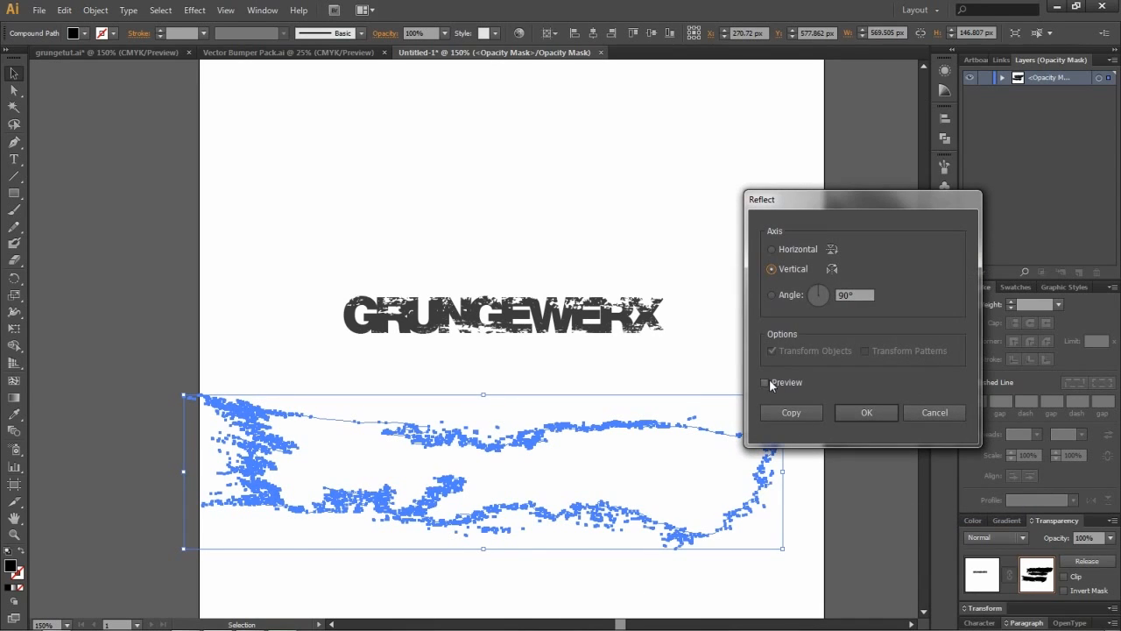
left_click(766, 383)
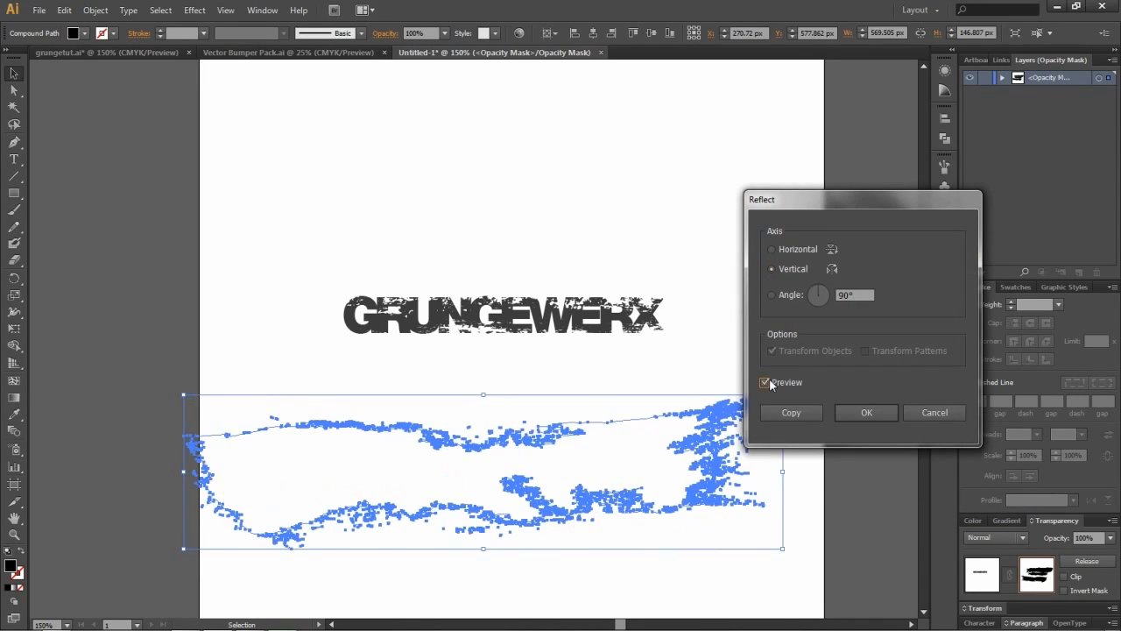
left_click(789, 250)
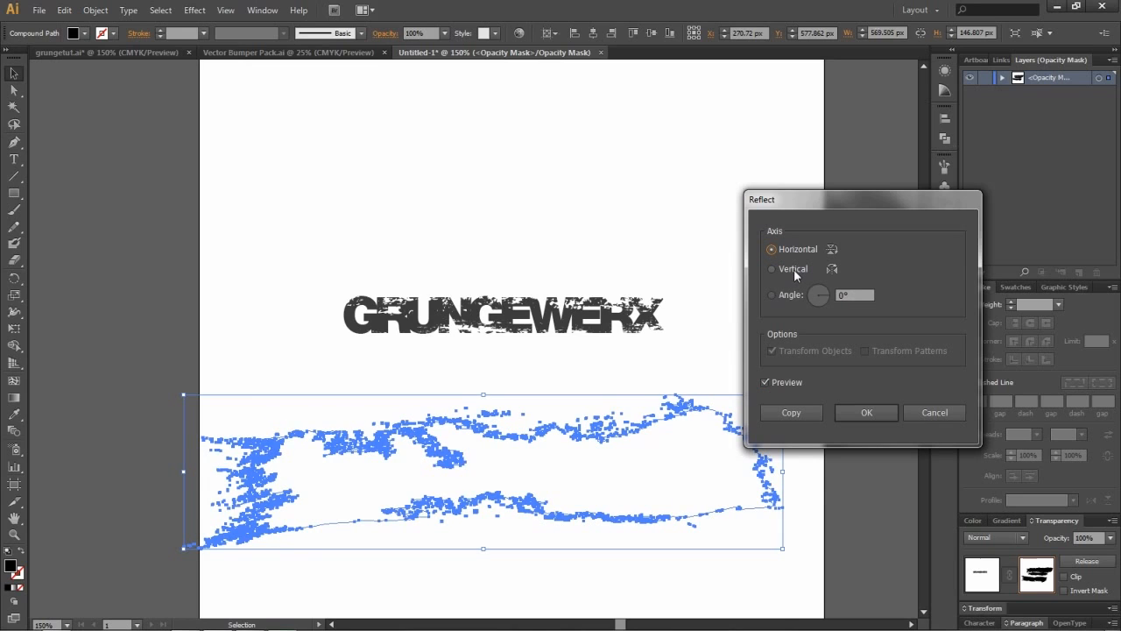
left_click(794, 269)
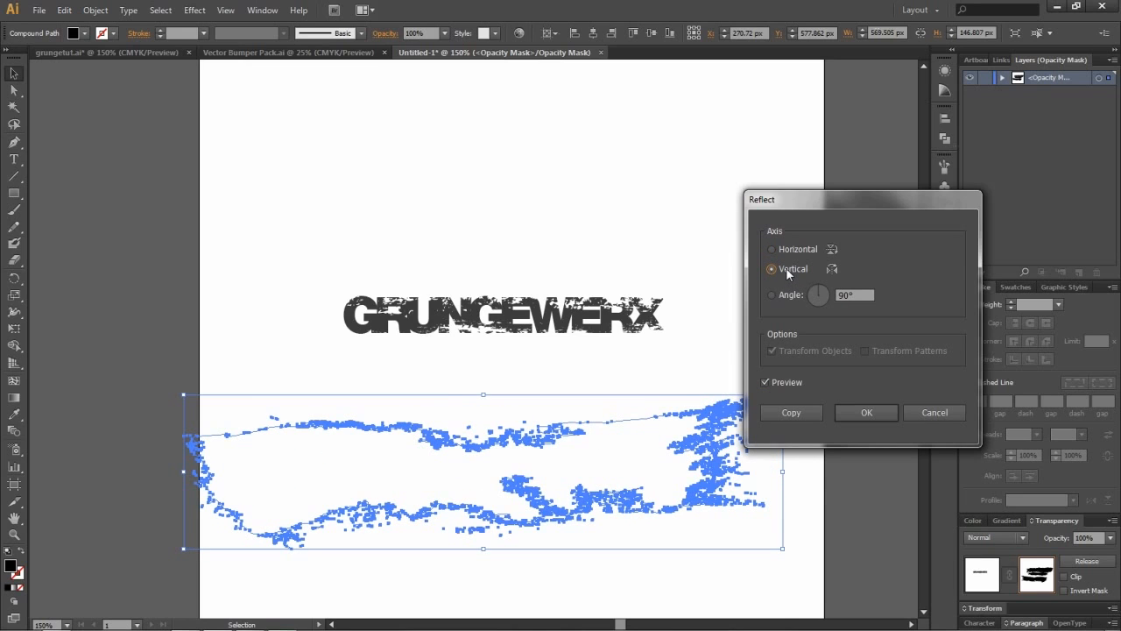
left_click(772, 250)
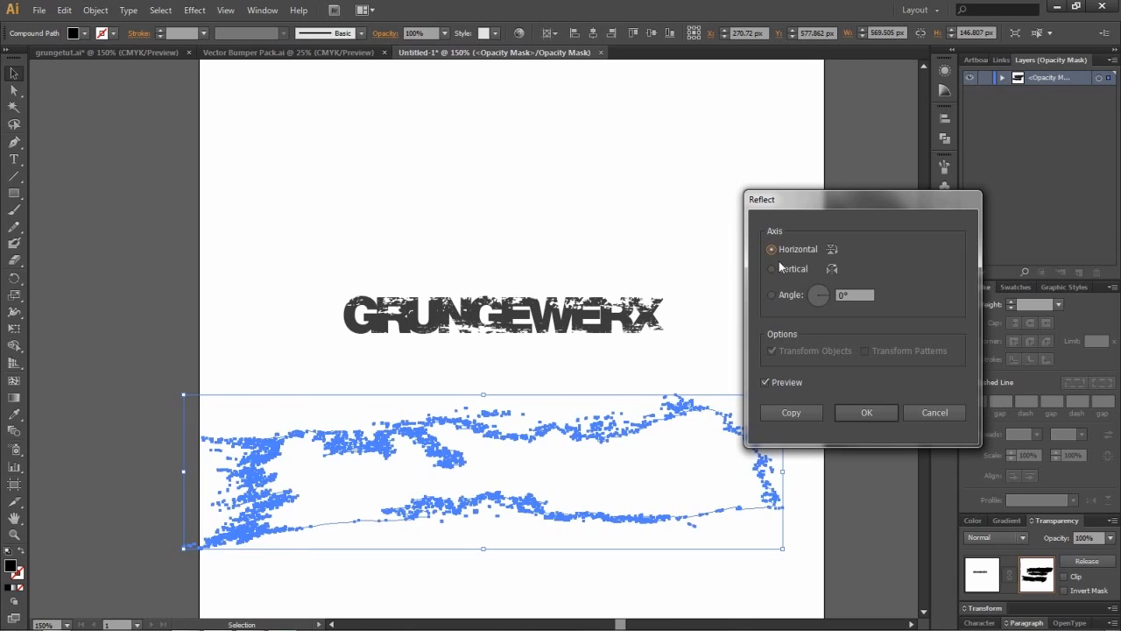
left_click(774, 269)
left_click(867, 413)
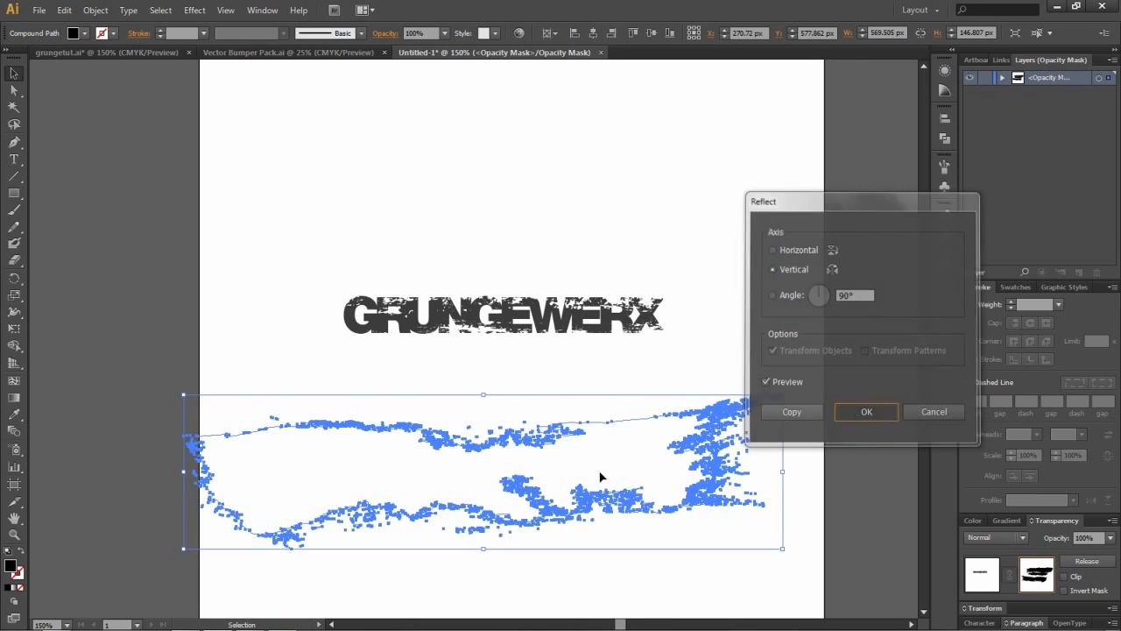
left_click_drag(542, 446, 234, 341)
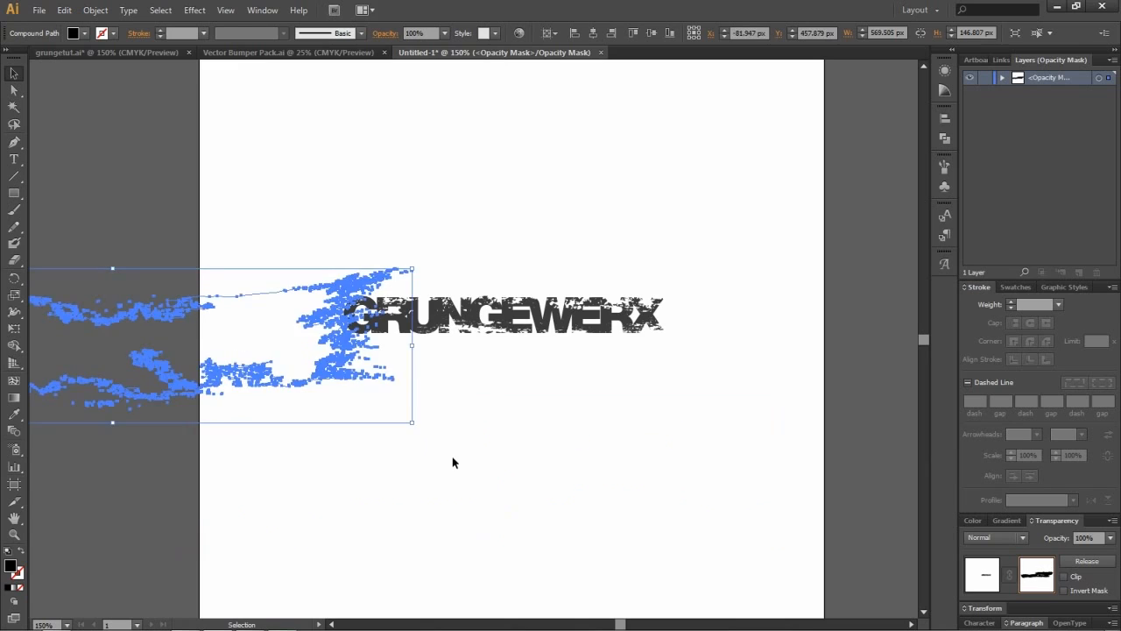
left_click(449, 478)
Step: Reflect the mask stroke over the letter G on the horizontal axis
left_click(251, 343)
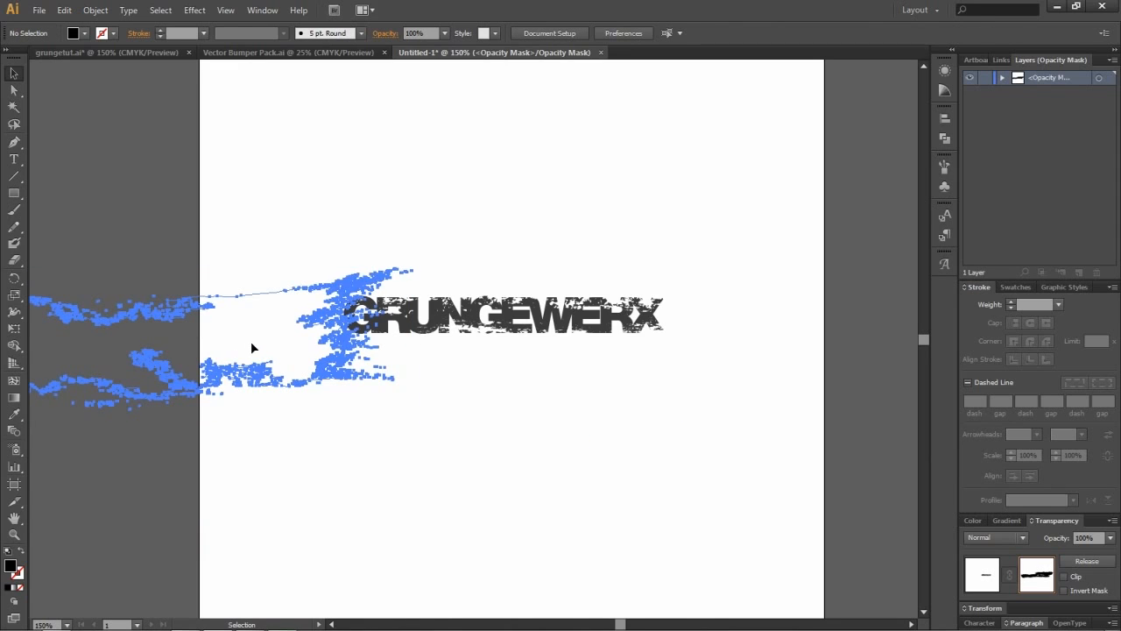
right_click(254, 341)
mouse_move(341, 439)
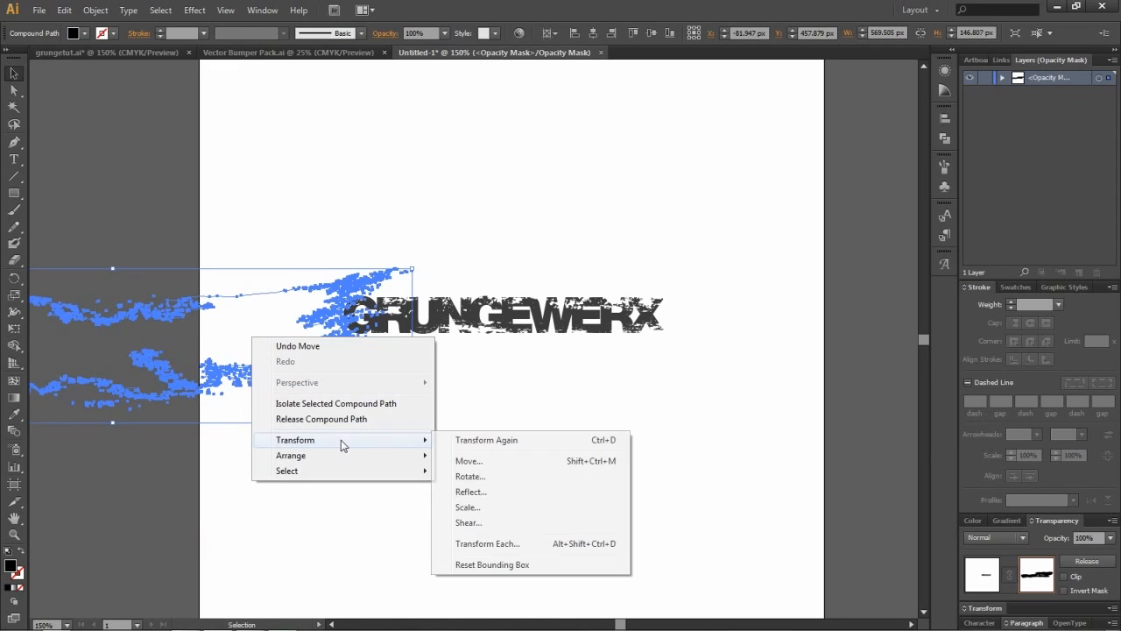
left_click(464, 494)
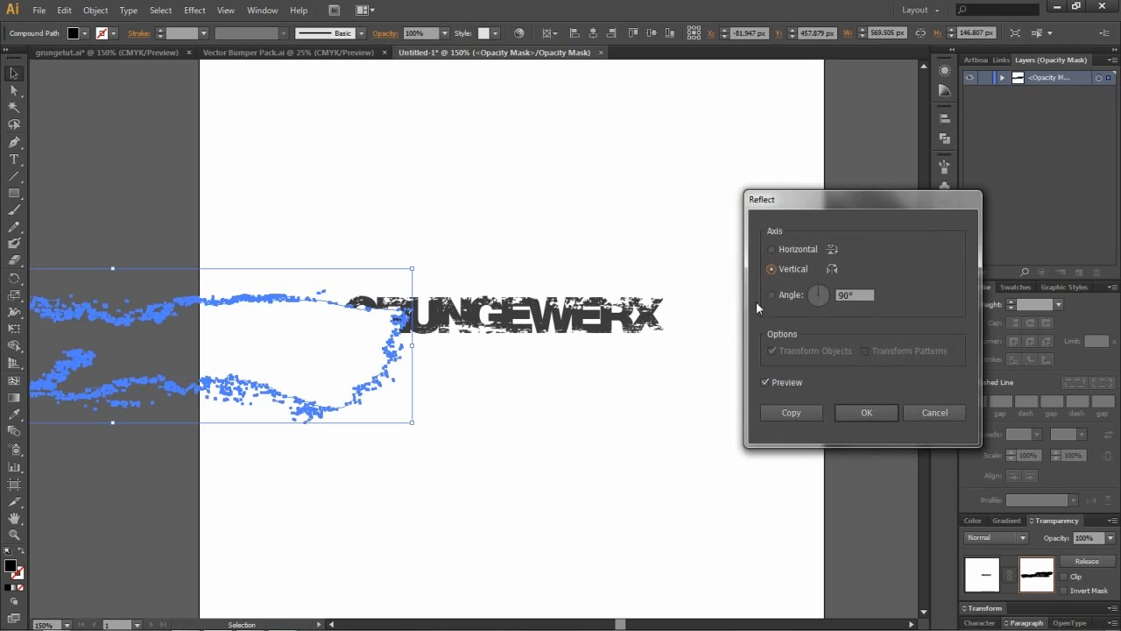
left_click(772, 250)
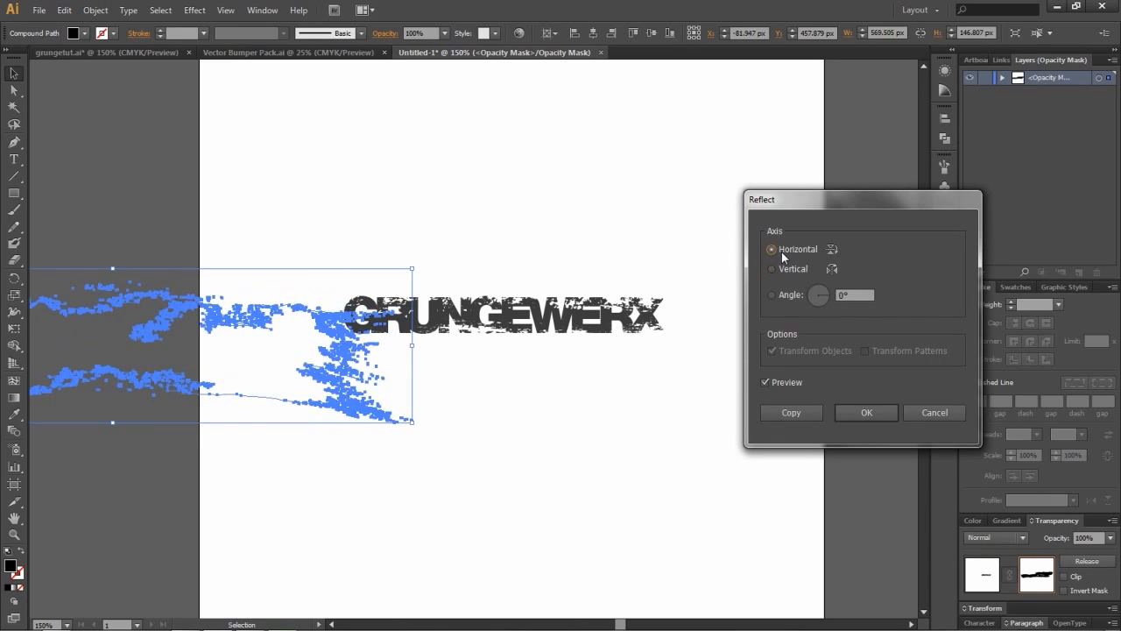
left_click(846, 415)
Step: Stretch the reflected mask stroke taller and reposition it so its ragged end erodes the outer edge of the G
left_click_drag(271, 368, 264, 338)
left_click_drag(408, 397, 409, 431)
left_click_drag(266, 313, 276, 332)
left_click(466, 508)
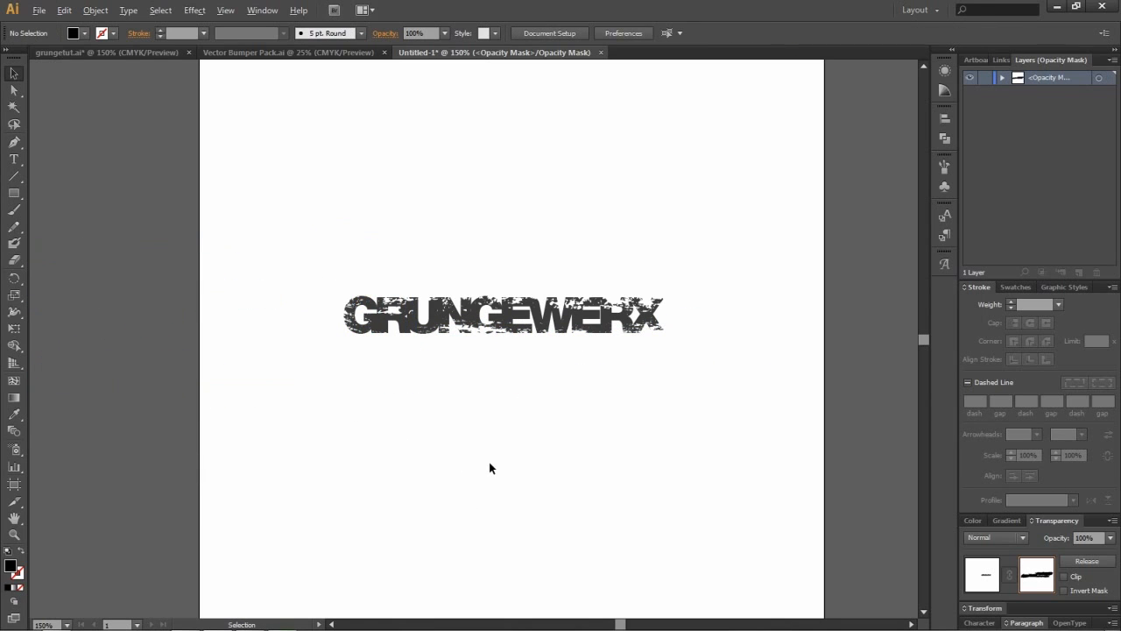
scroll(489, 462, "up", 1)
scroll(503, 464, "up", 1)
scroll(503, 464, "down", 1)
scroll(509, 466, "up", 2)
scroll(508, 468, "down", 1)
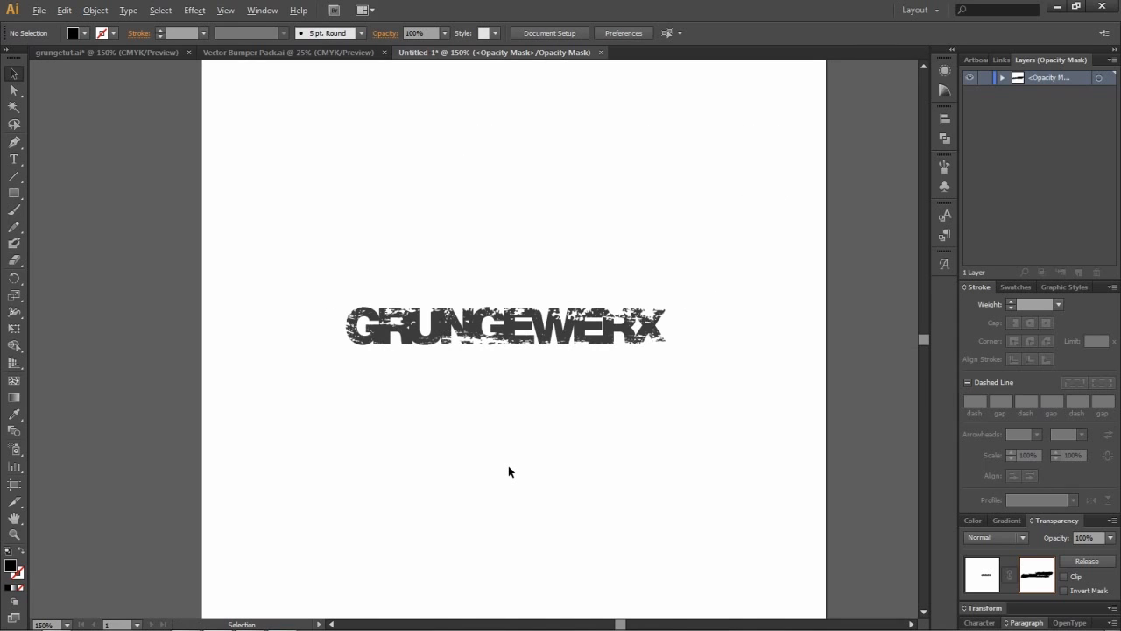
Step: Copy the speckle texture below the ink-splat texture in the Vector Bumper Pack's first column and paste it into the GRUNGEWERX opacity mask
left_click(298, 52)
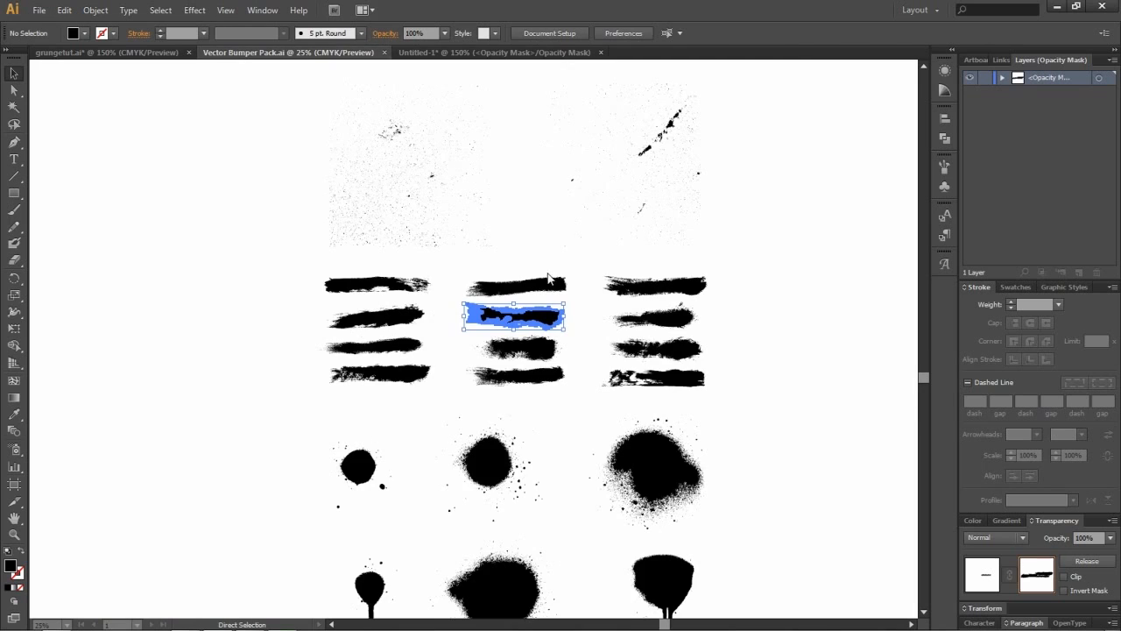
left_click(802, 353)
scroll(801, 354, "up", 5)
scroll(775, 289, "up", 1)
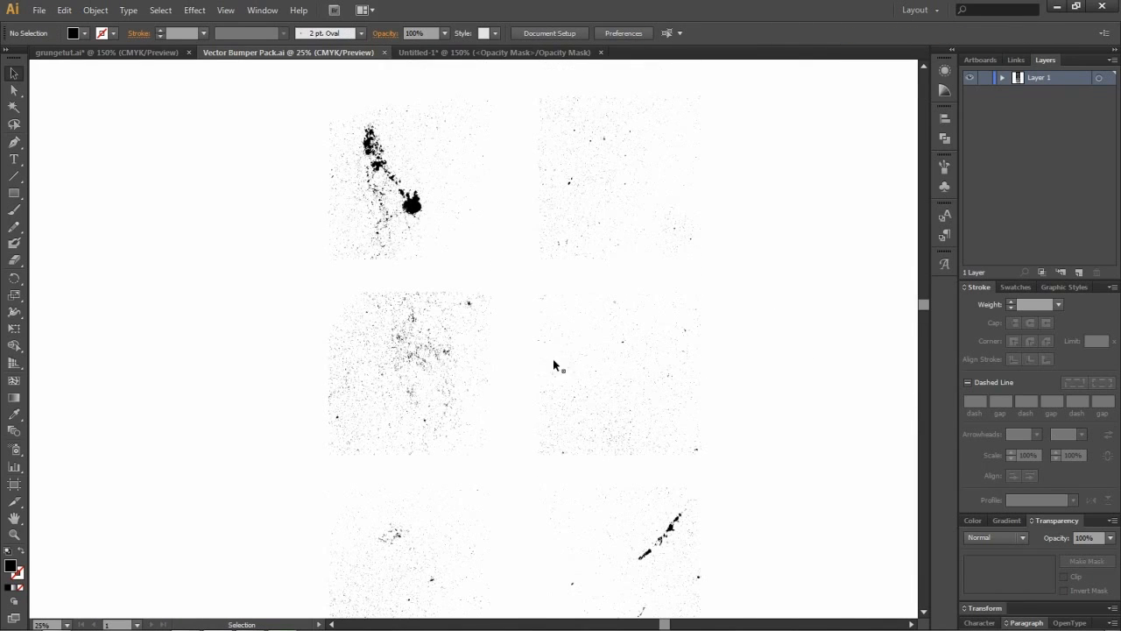
left_click(380, 363)
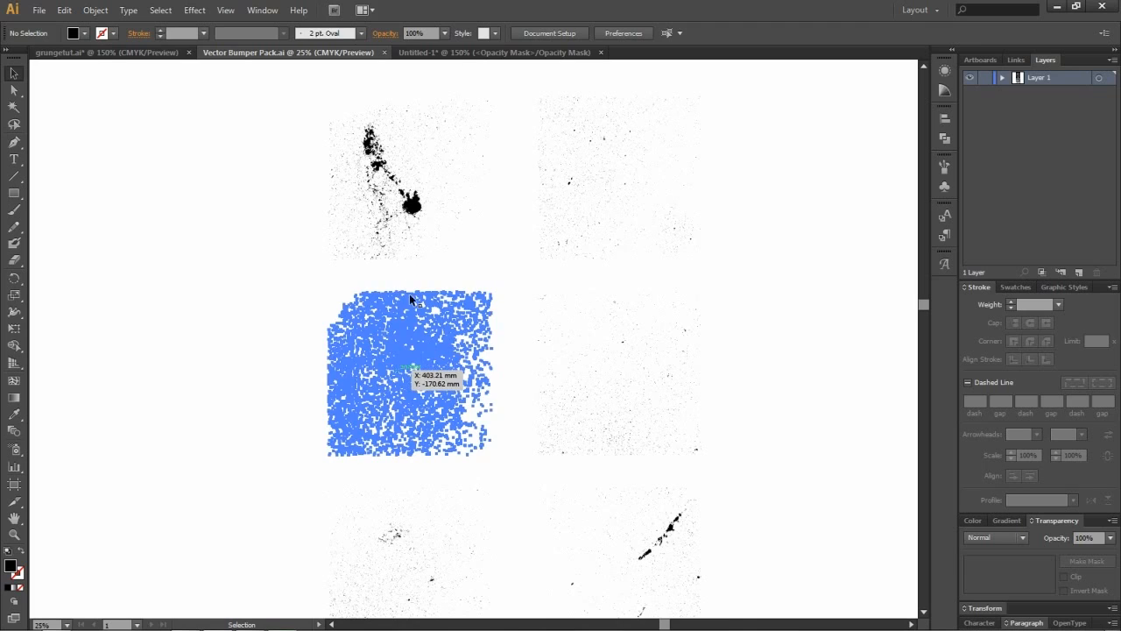
left_click(203, 226)
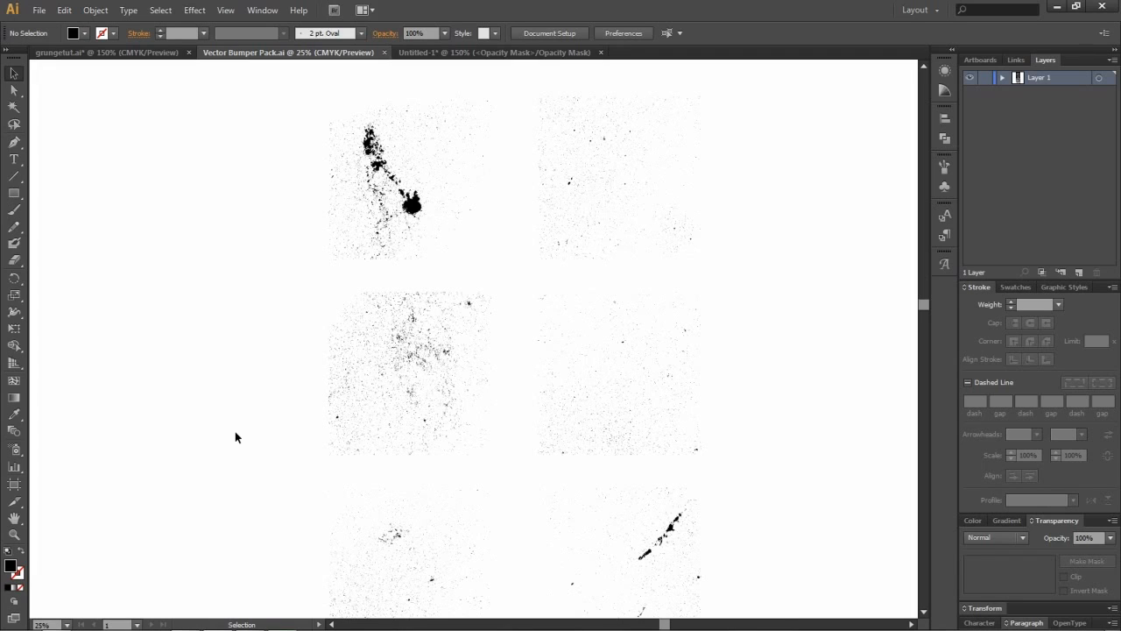
left_click(411, 363)
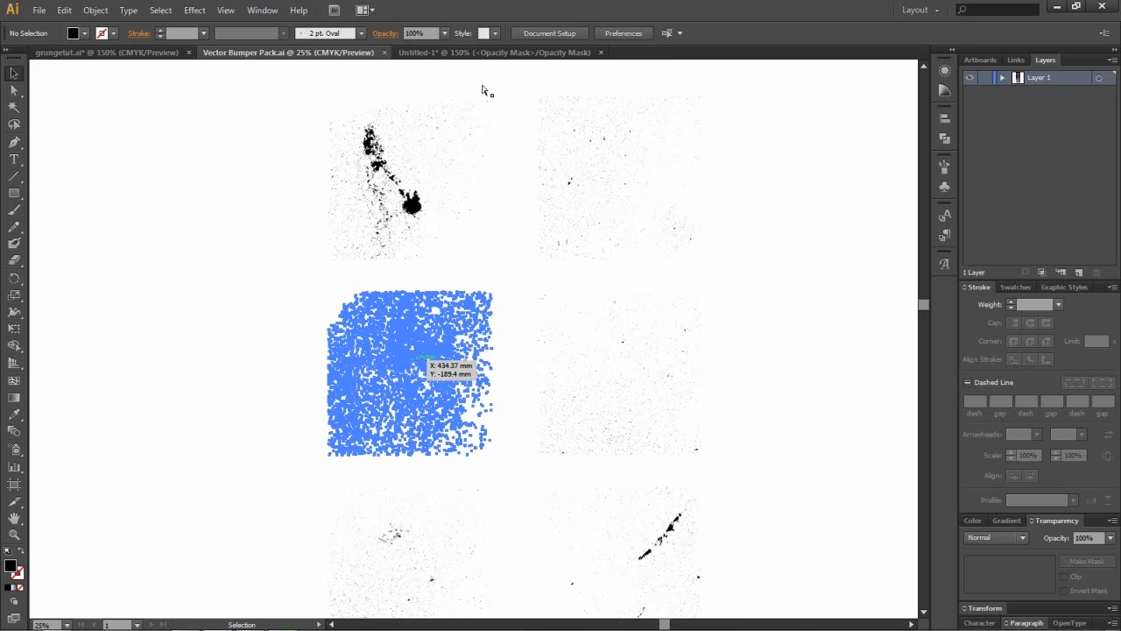
left_click(480, 53)
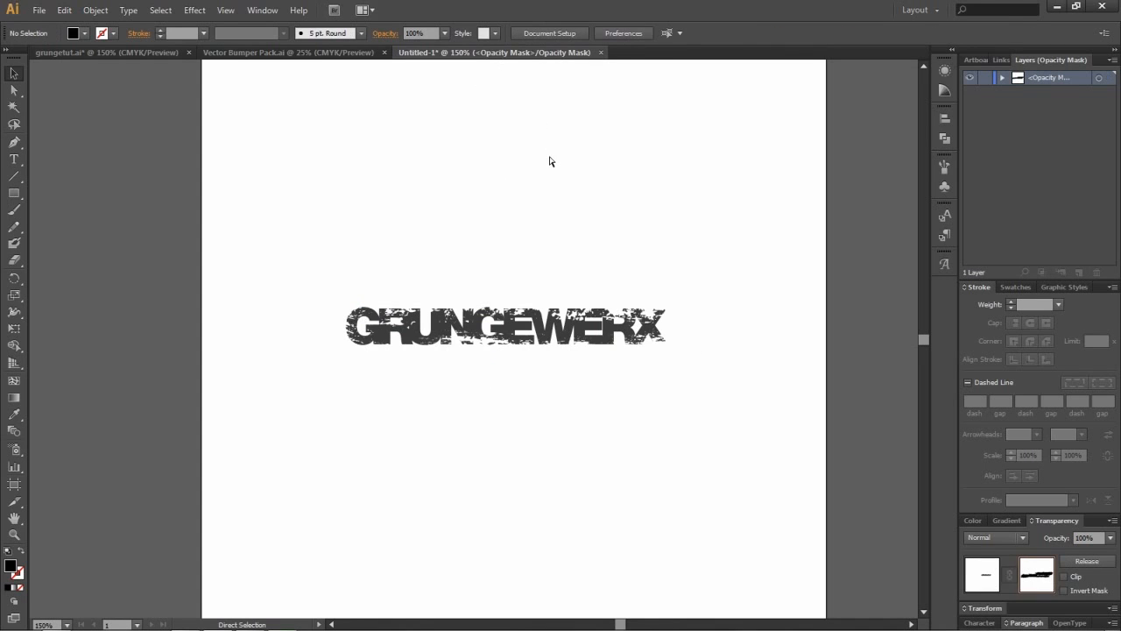
key("ctrl+v")
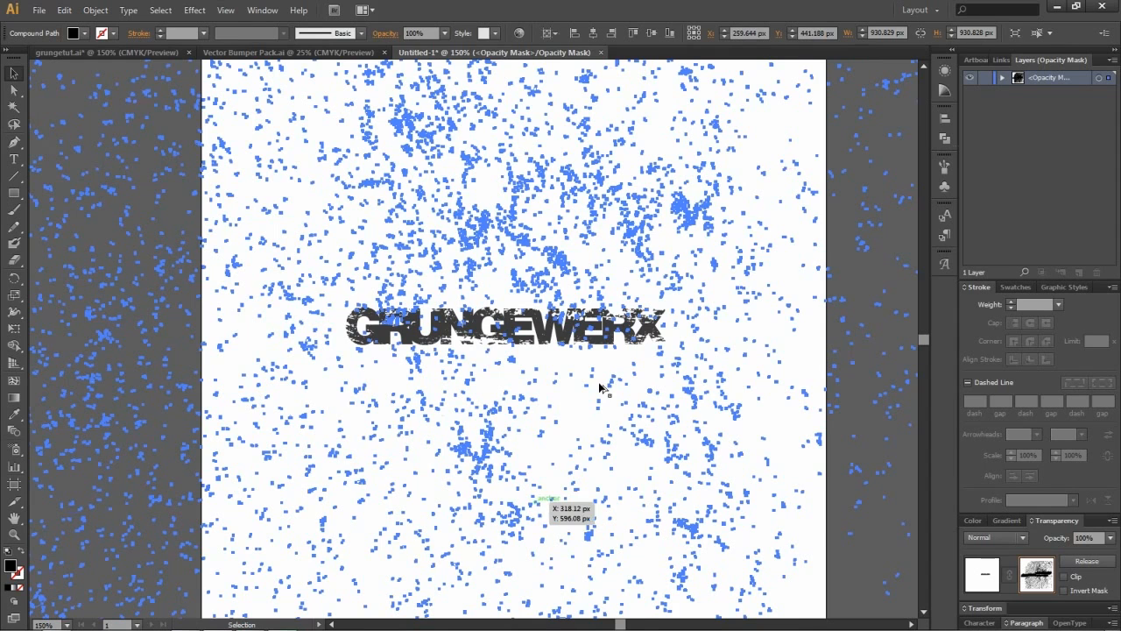
Step: Scale the pasted speckle texture down proportionally about its centre to about 259 px square over the GRUNGEWERX text
scroll(561, 455, "down", 3)
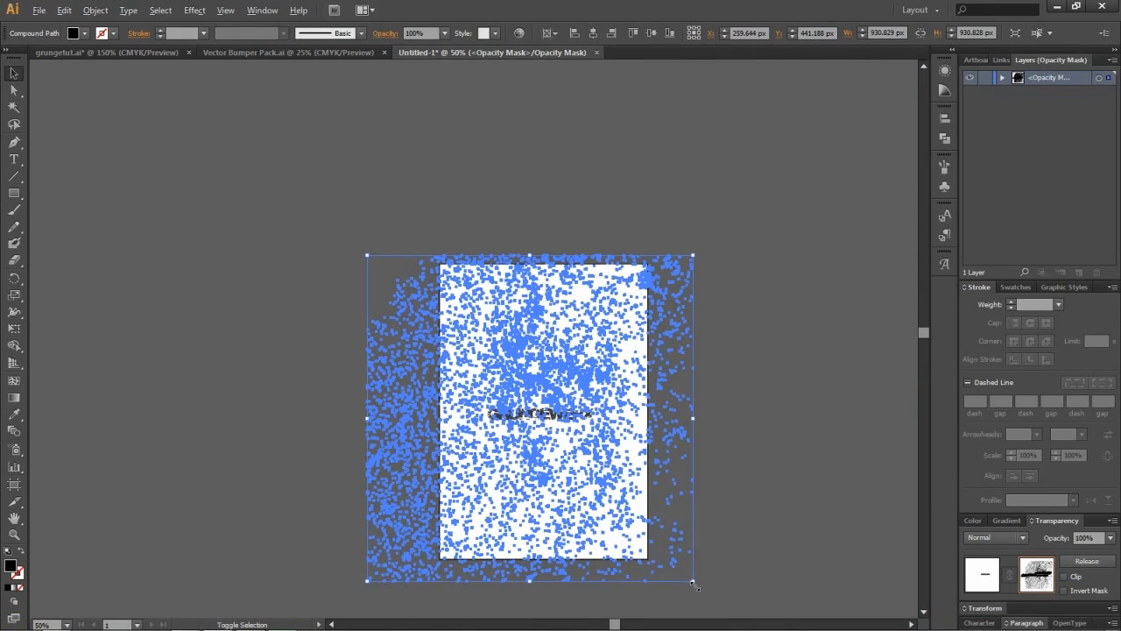
left_click_drag(692, 580, 594, 442)
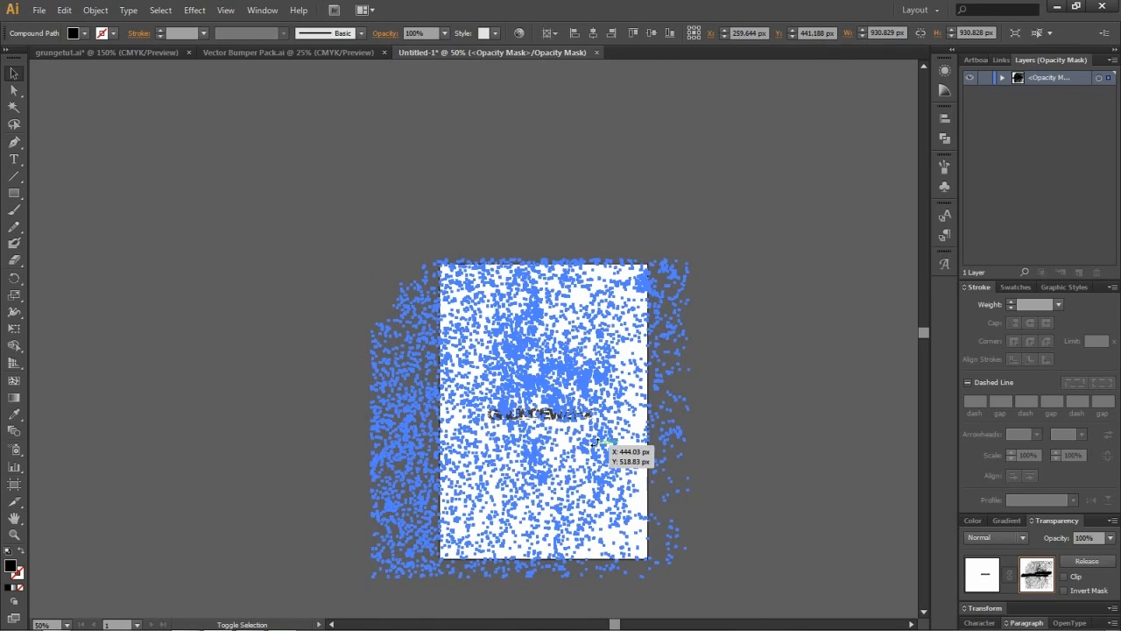
left_click(744, 484)
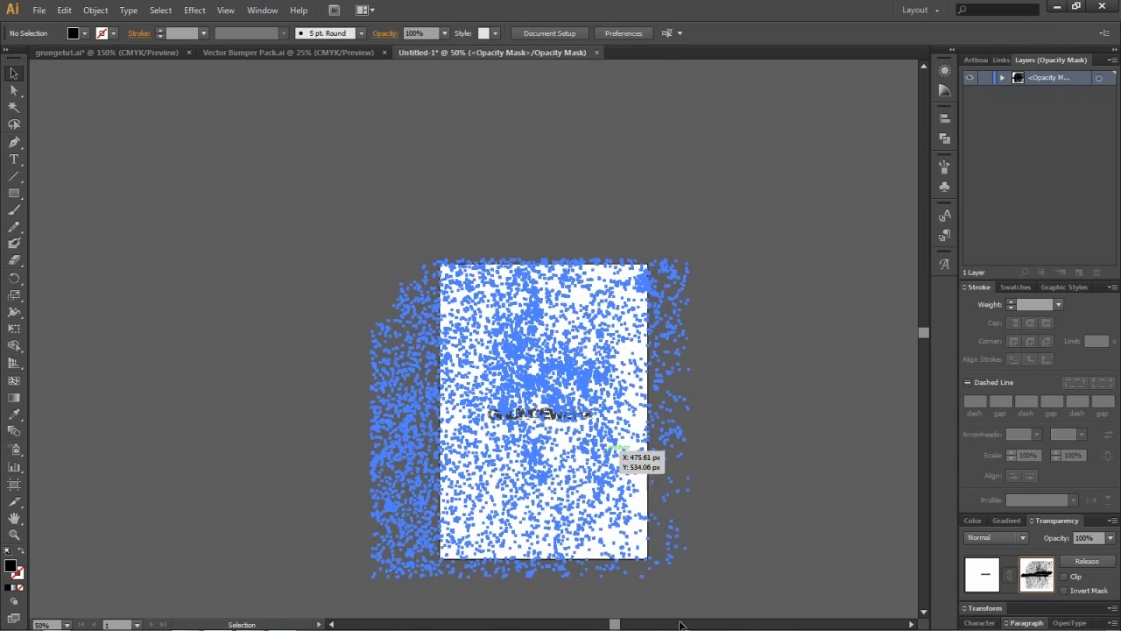
left_click(677, 574)
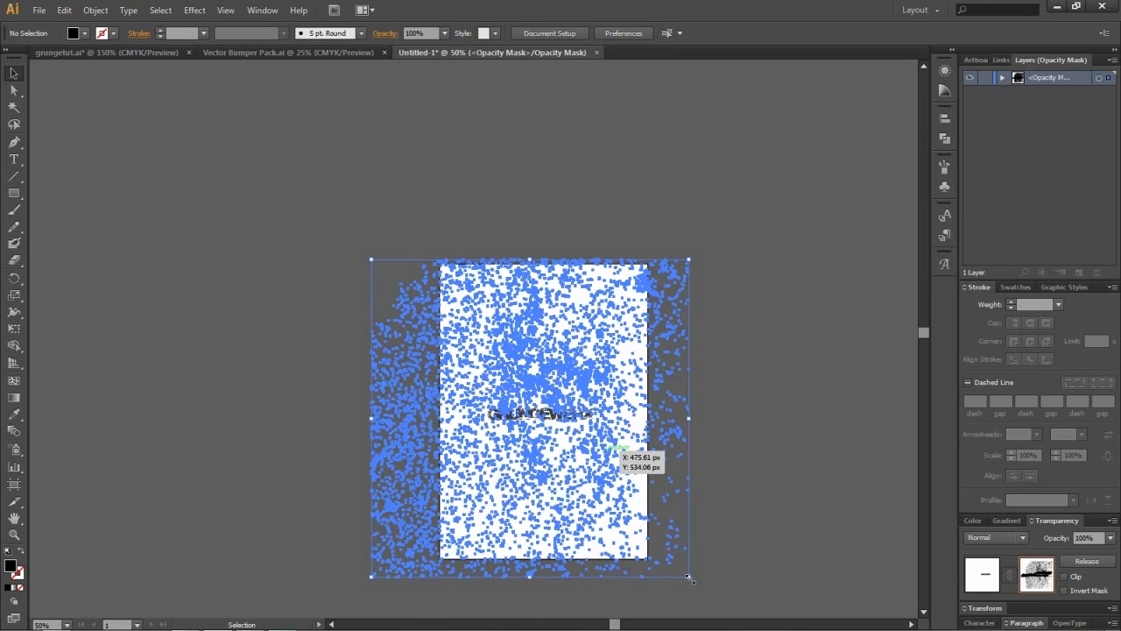
left_click_drag(583, 442, 601, 460)
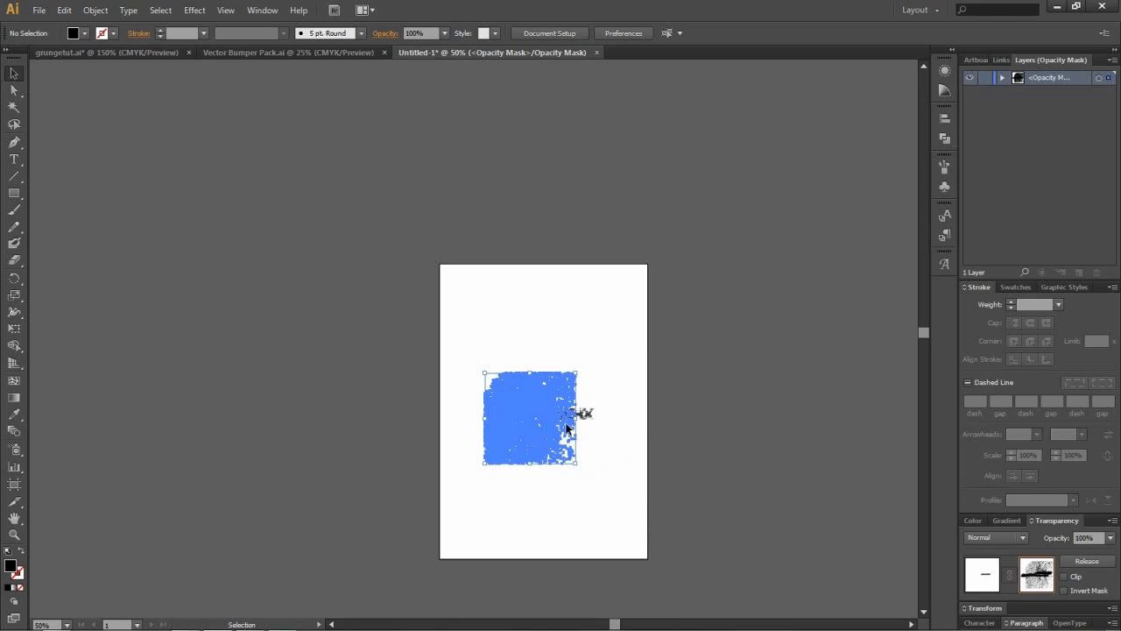
Step: Shift the speckle texture about 38 px to the right across the GRUNGEWERX letters and deselect it
left_click(630, 422)
scroll(535, 426, "up", 4)
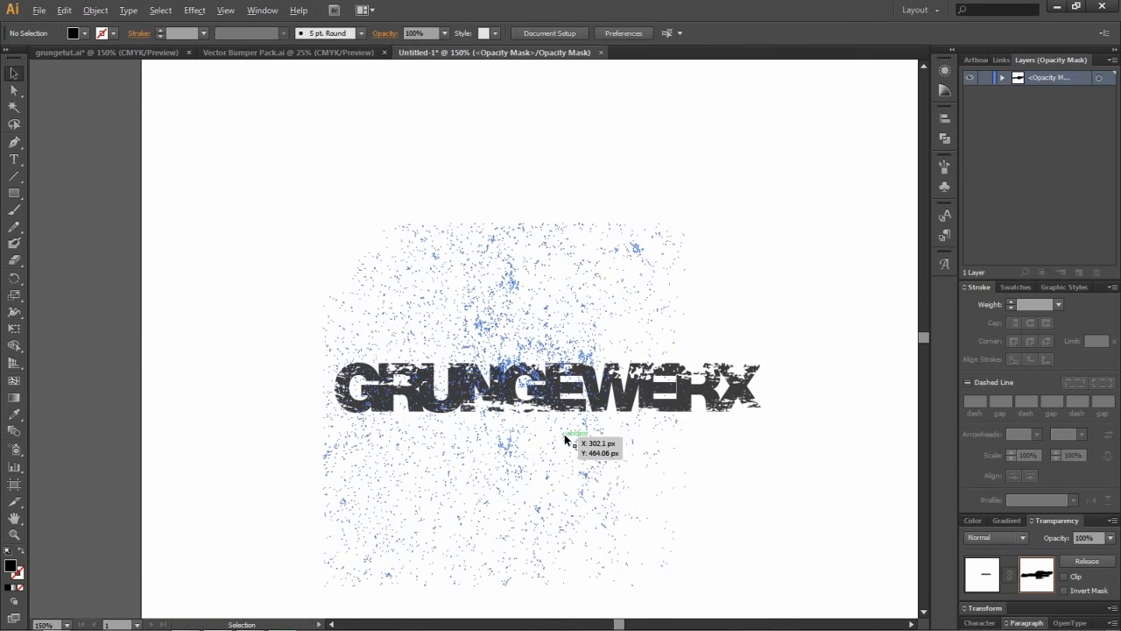
scroll(543, 428, "up", 2)
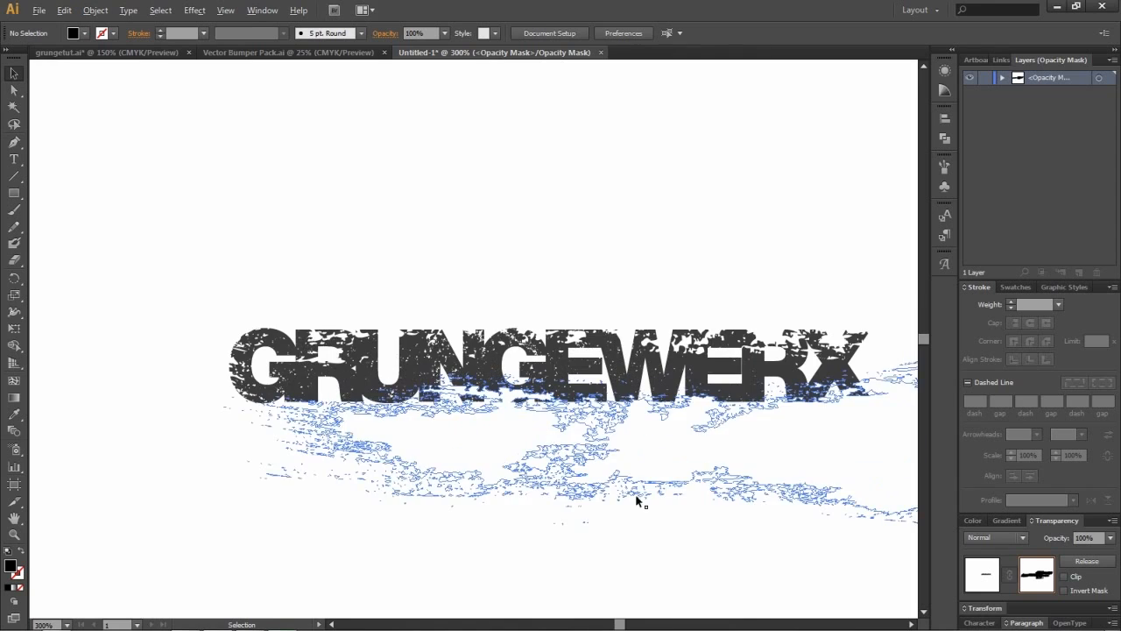
left_click_drag(518, 413, 479, 388)
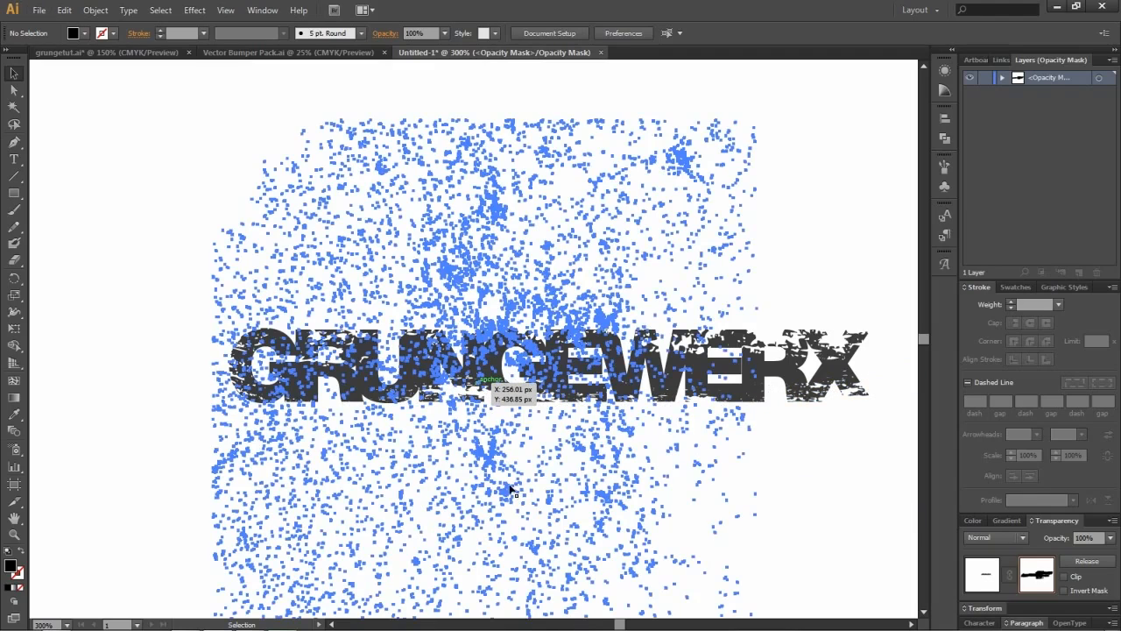
left_click_drag(510, 492, 587, 486)
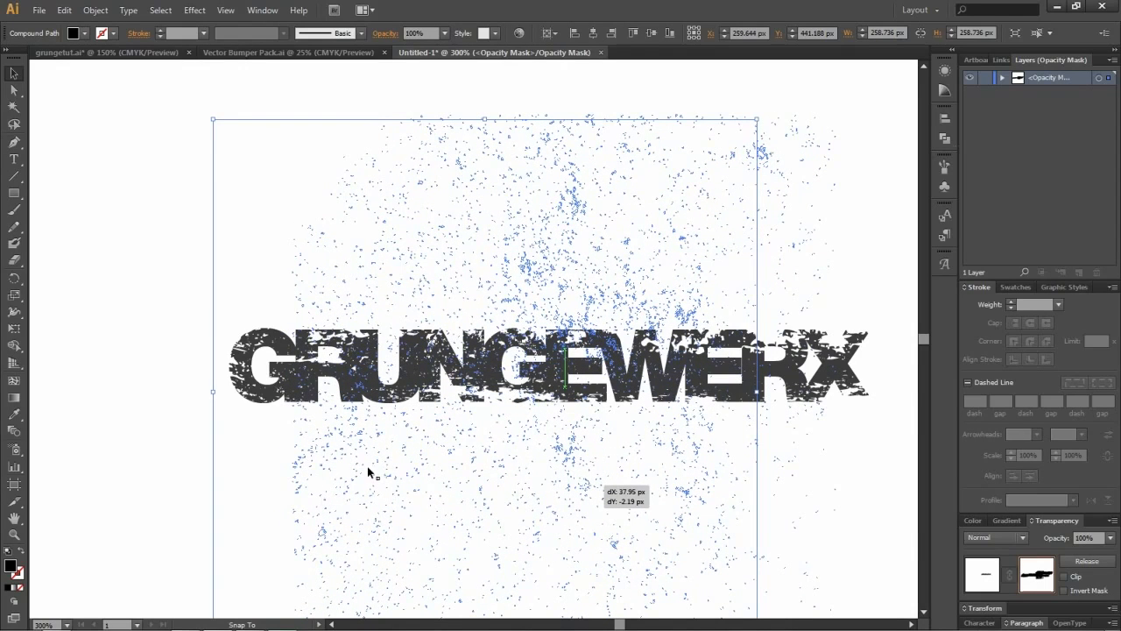
left_click(88, 416)
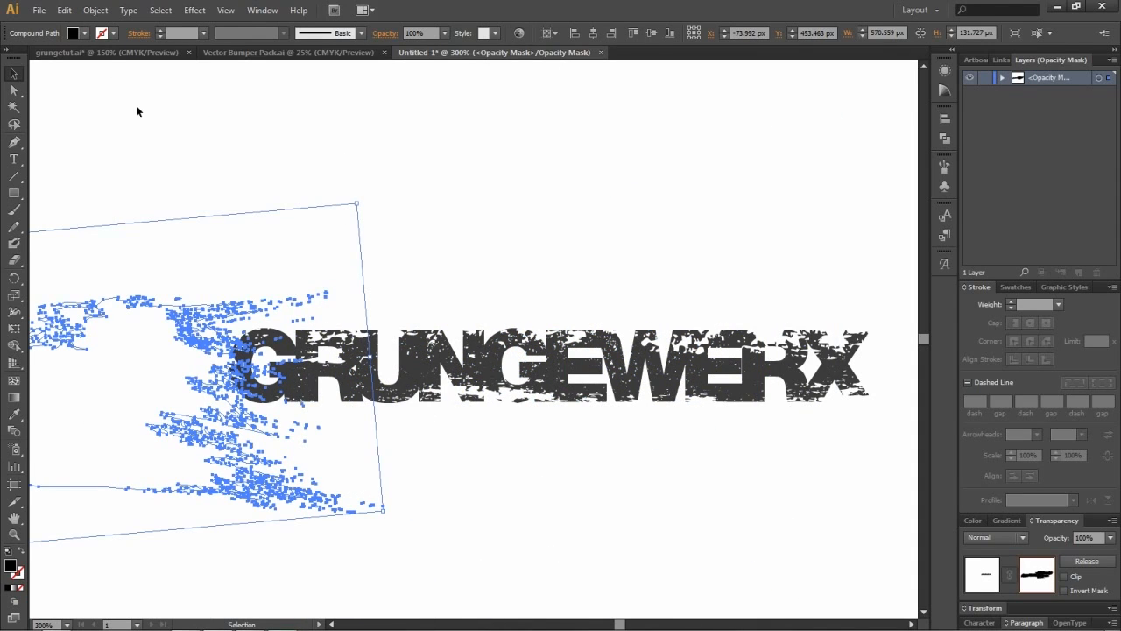
left_click(68, 185)
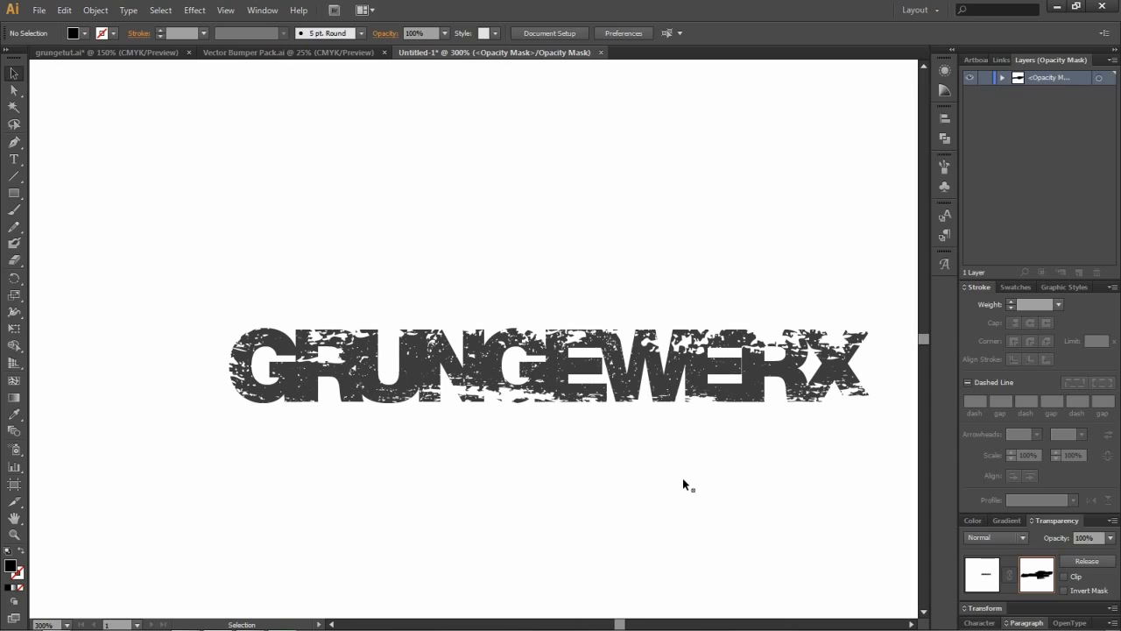
Step: Leave opacity mask editing, select the masked GRUNGEWERX text as a whole, and deselect it
key("alt")
left_click(997, 585)
key("ctrl+z")
key("ctrl+z")
key("ctrl+z")
key("ctrl+z")
key("ctrl+z")
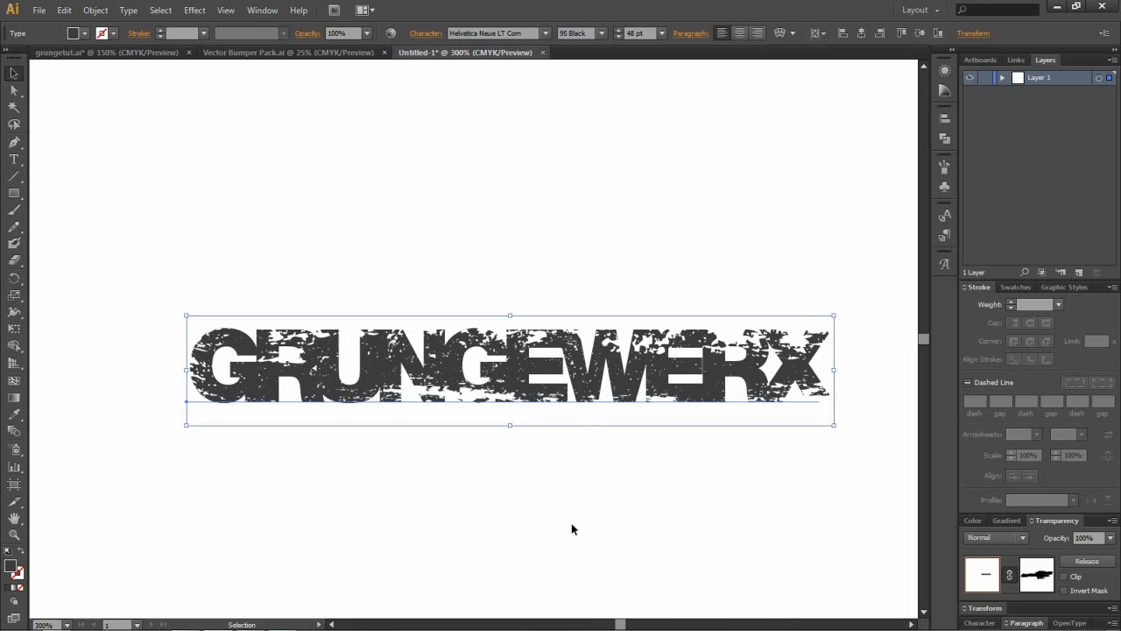
left_click(572, 529)
left_click(574, 360)
scroll(613, 428, "down", 1)
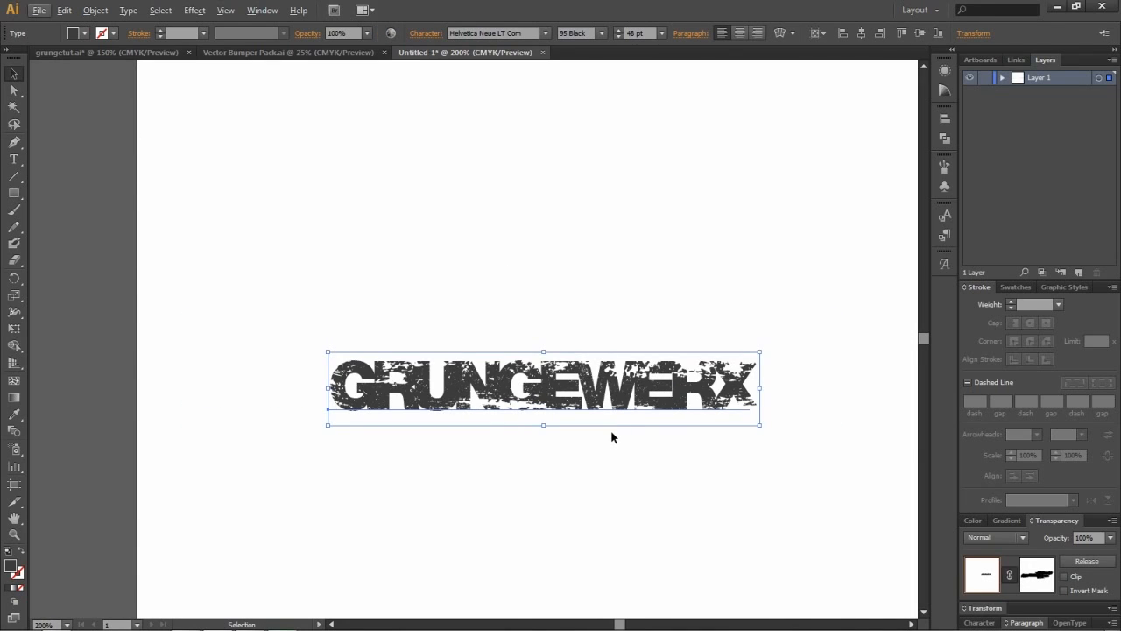
left_click(679, 517)
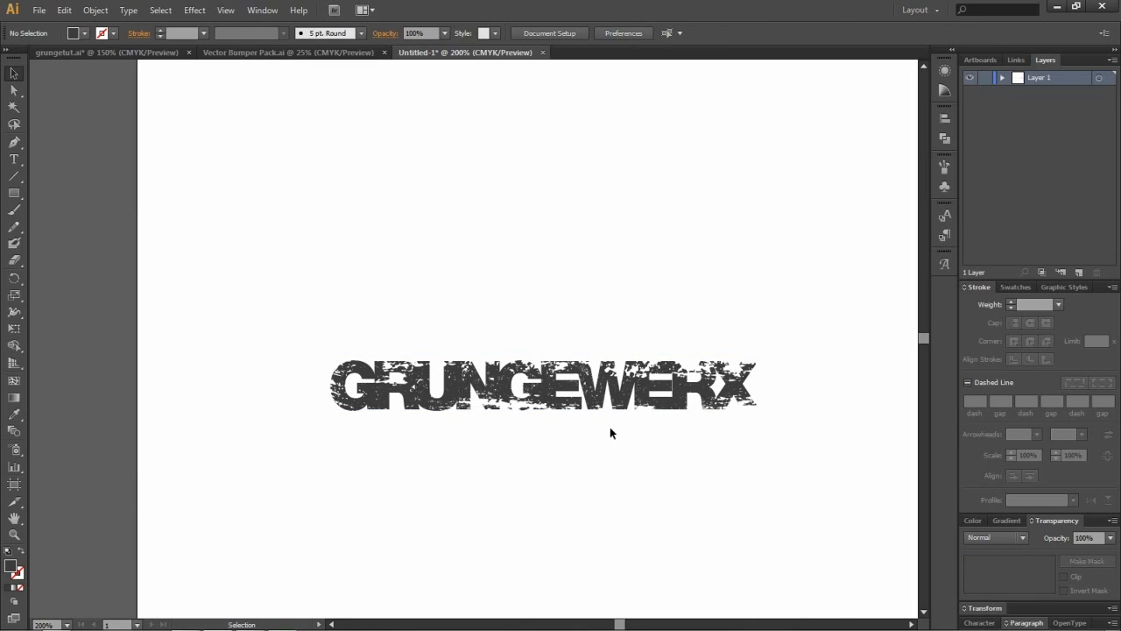
Step: Compare the GRUNGEWERX text with the finished red GRUNGE effect artwork in grungetut.ai
left_click(94, 50)
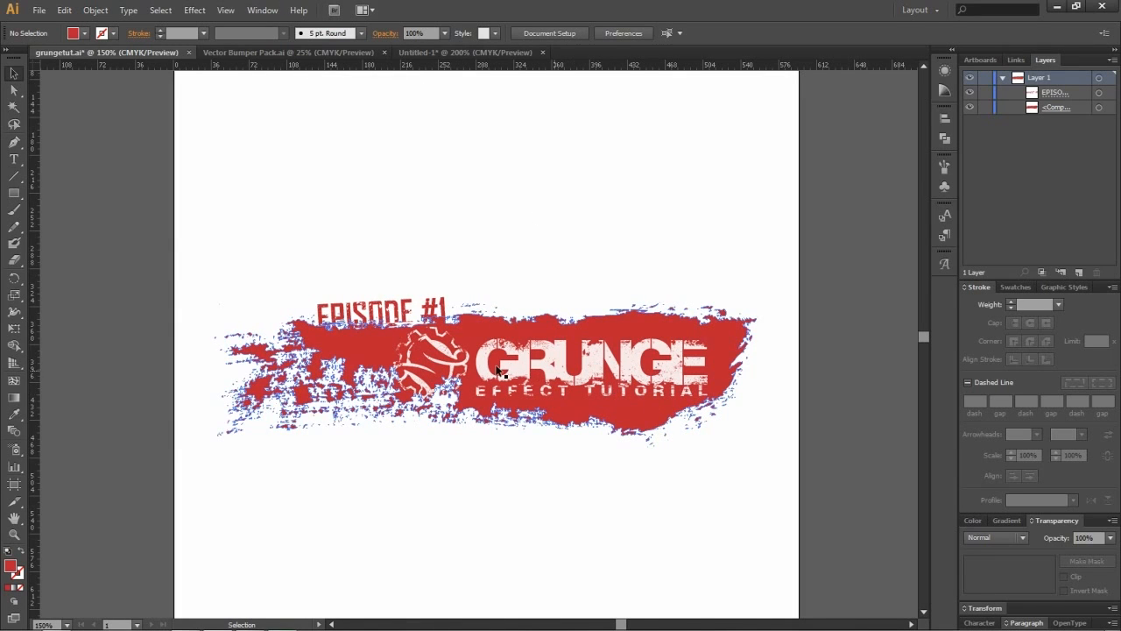
left_click(419, 53)
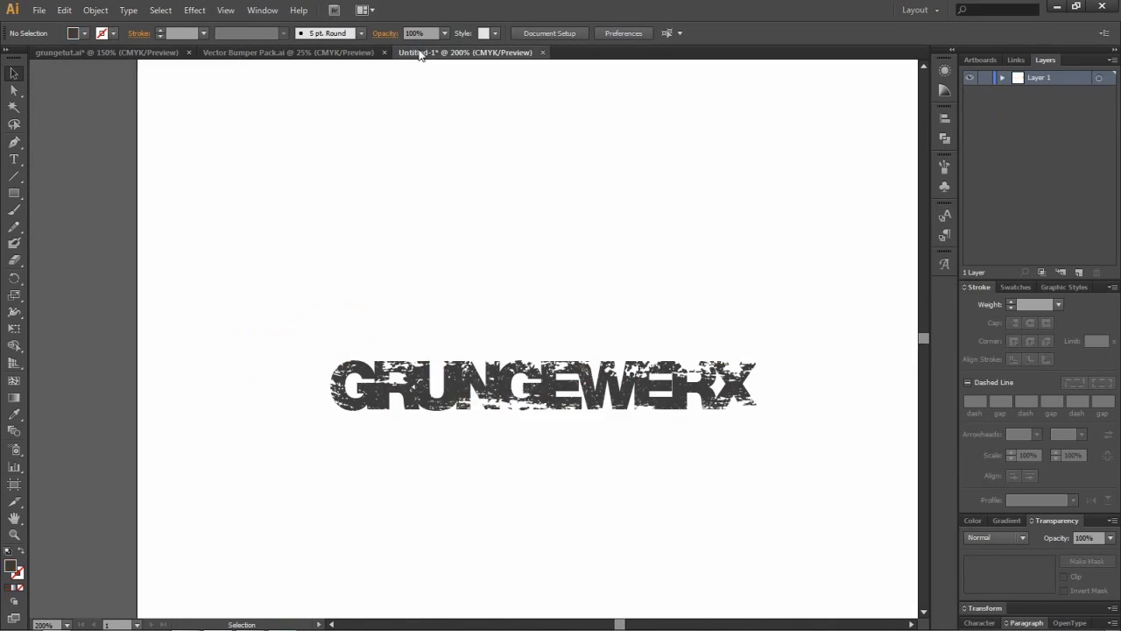
left_click(87, 51)
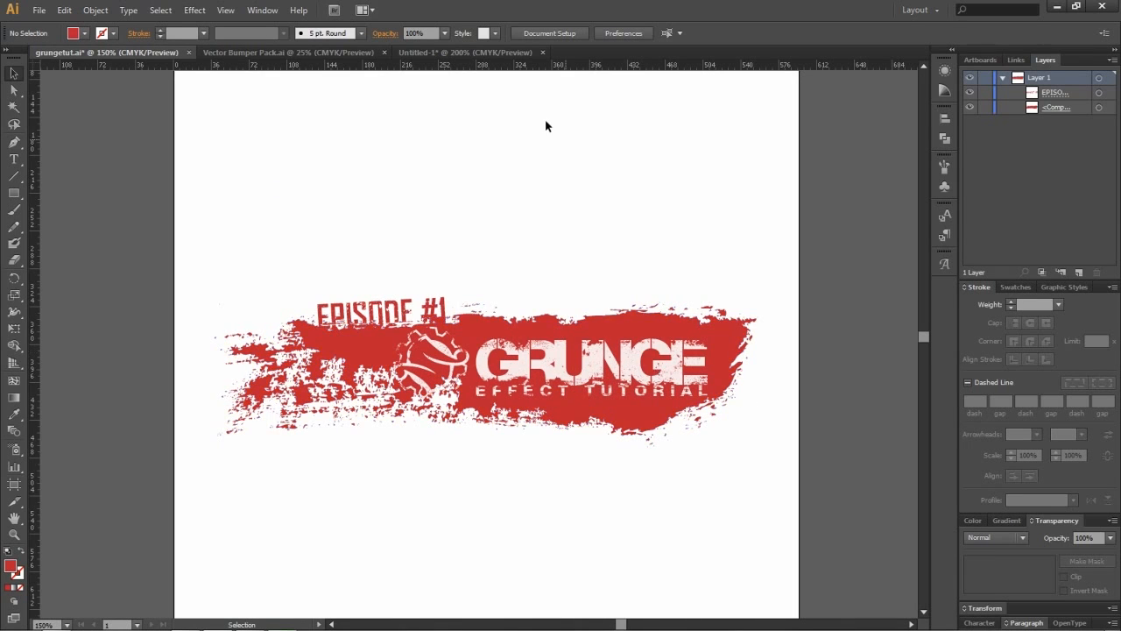
left_click(472, 53)
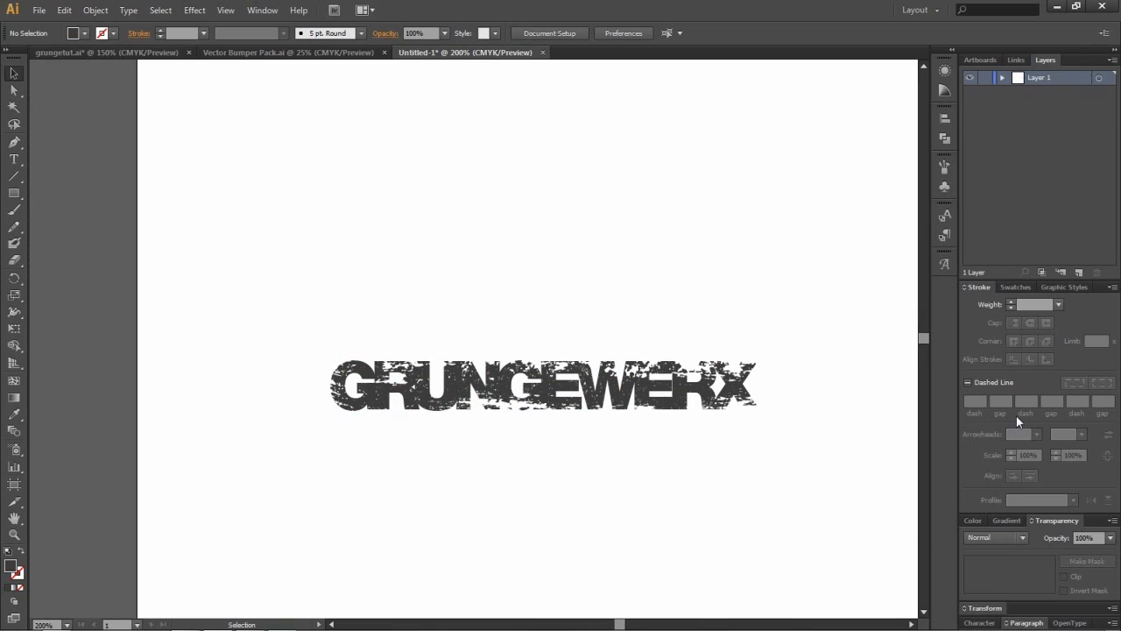
Step: Reopen the GRUNGEWERX text's opacity mask for editing and hide all four texture paths inside it
left_click(573, 403)
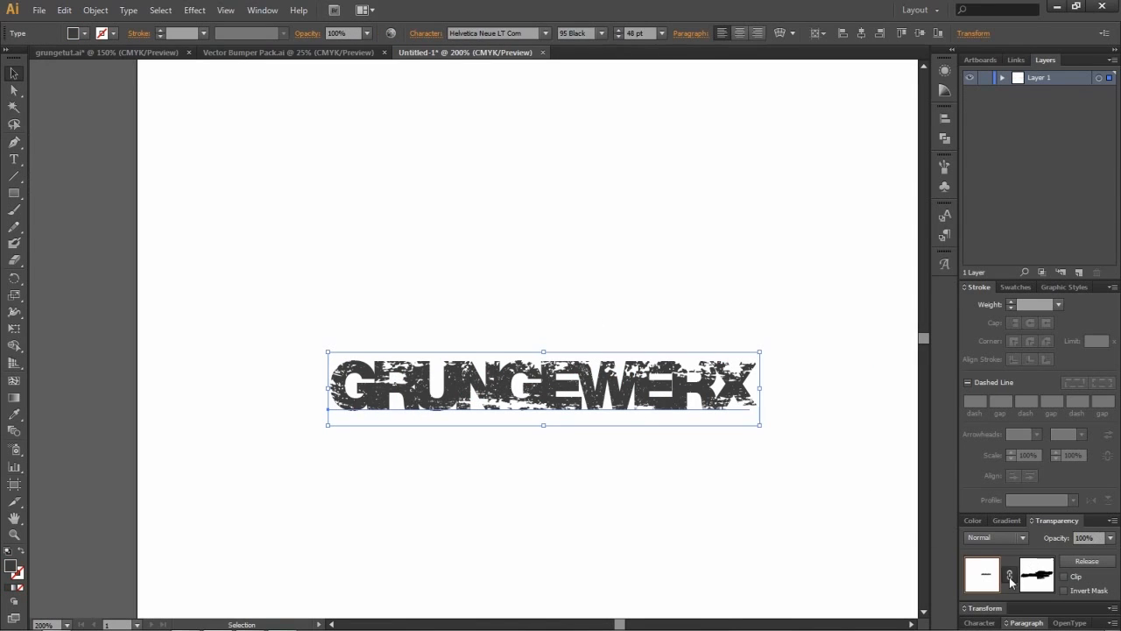
left_click(1035, 581)
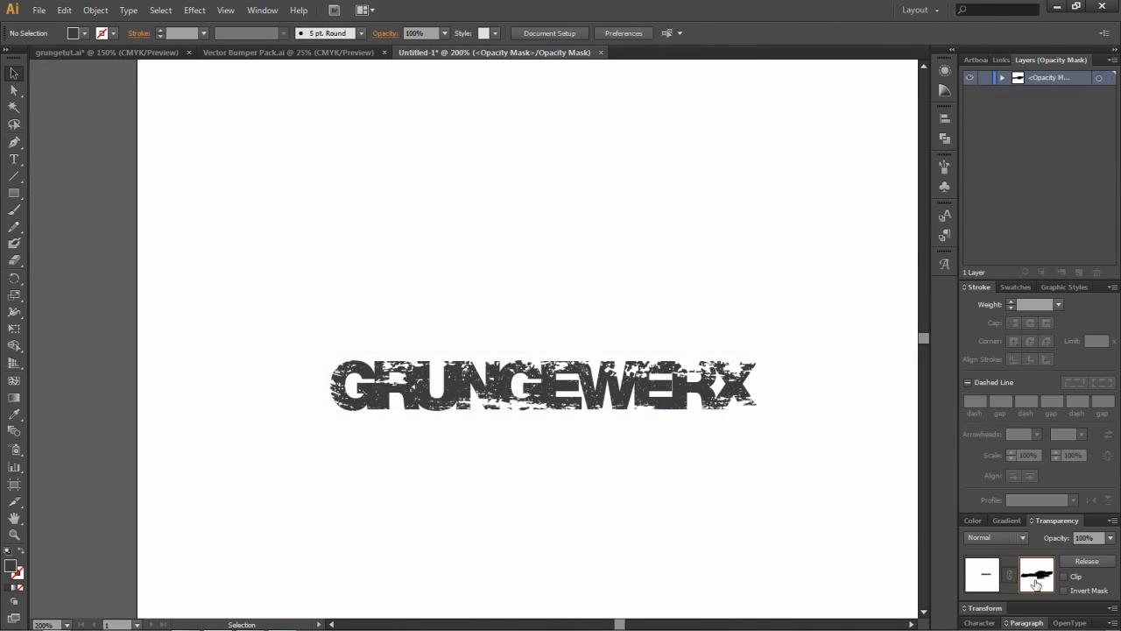
left_click(1002, 78)
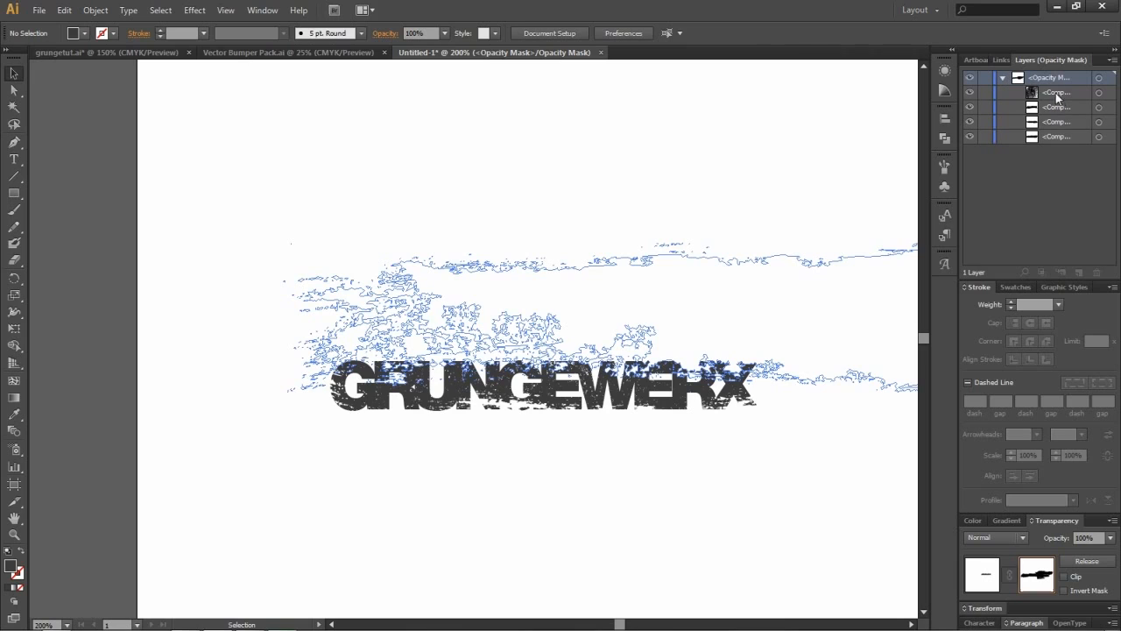
left_click_drag(969, 92, 971, 139)
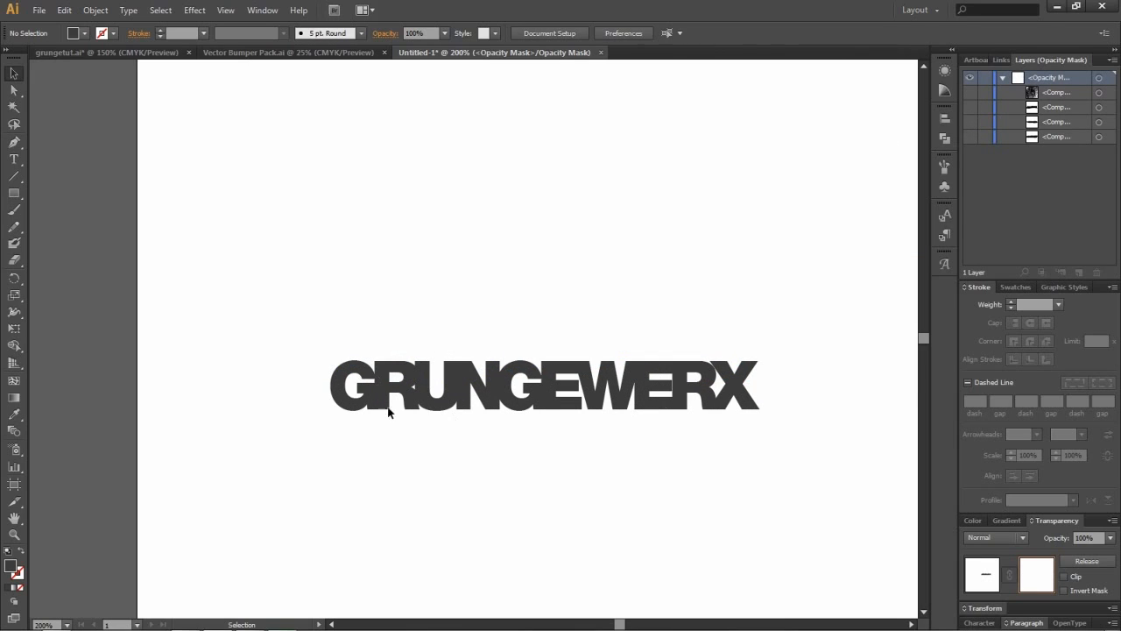
Step: Draw a vertical line segment about 135.5 px long in the mask above the text, with a 1 pt black stroke
left_click(18, 178)
left_click(397, 283)
left_click(604, 364)
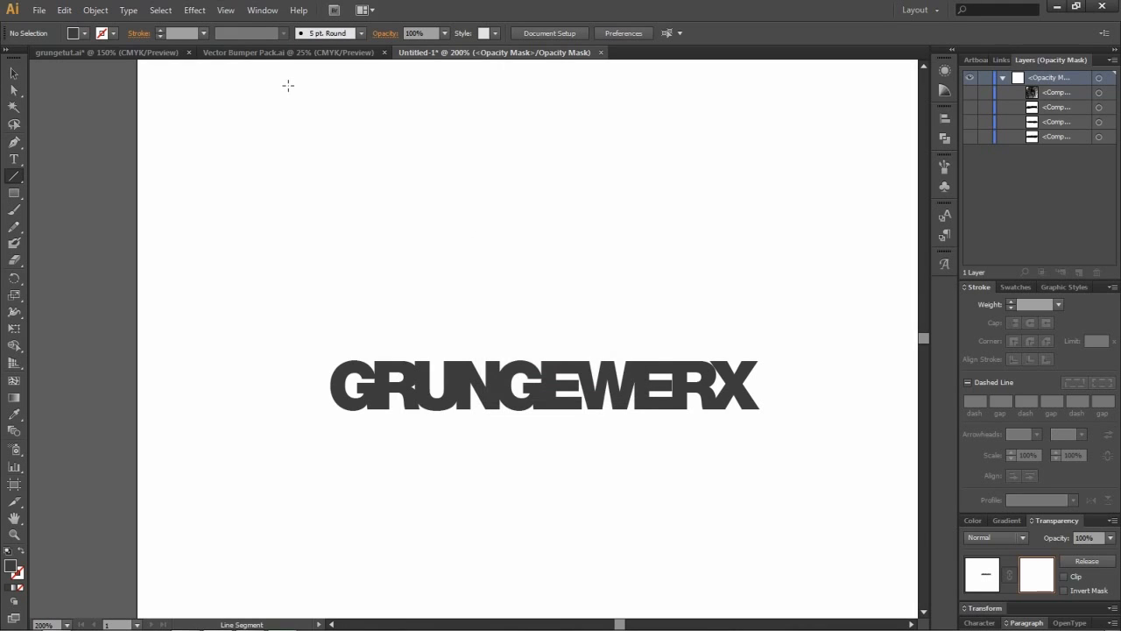
left_click_drag(288, 85, 284, 275)
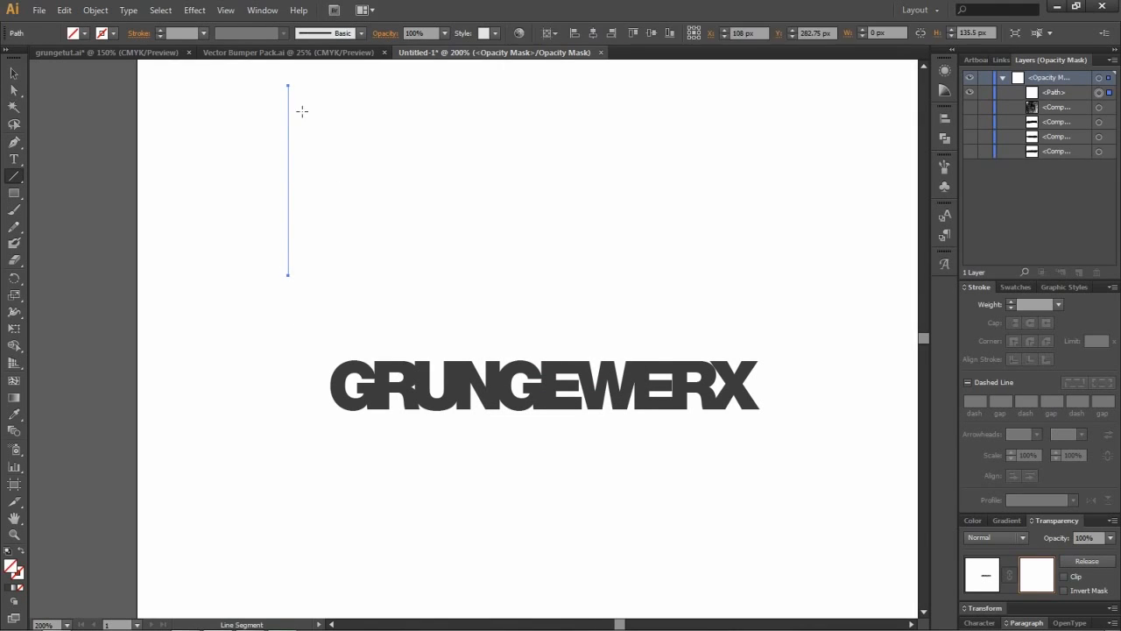
key("v")
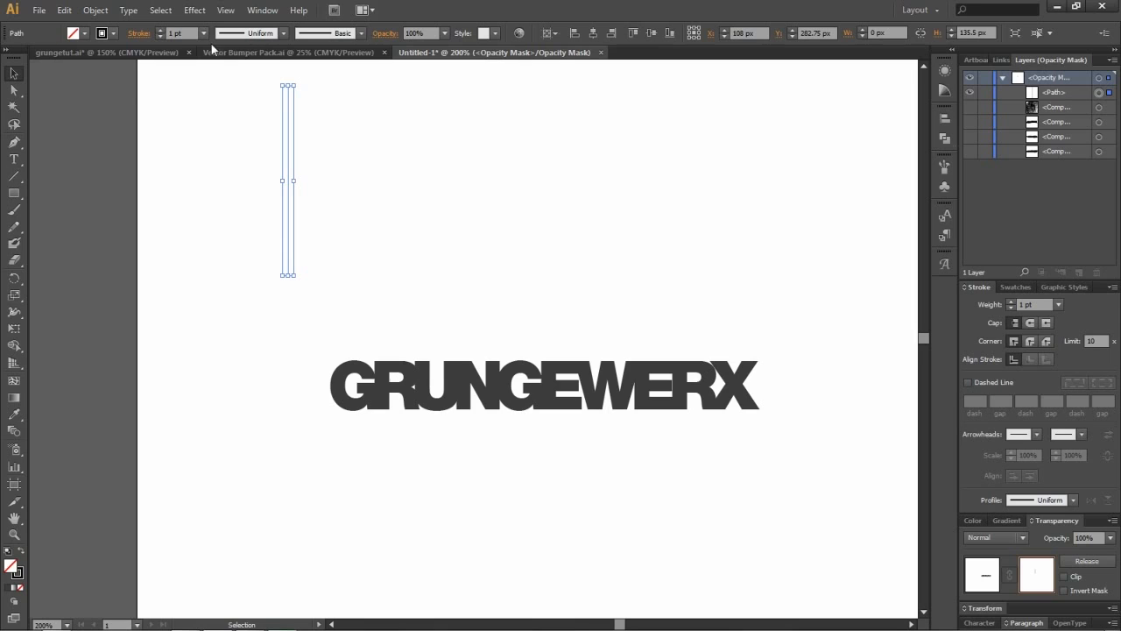
Step: Set the mask line's stroke weight to 2 pt and move it across the letter G so it cuts through it
left_click(407, 168)
left_click(289, 156)
left_click_drag(288, 171, 310, 374)
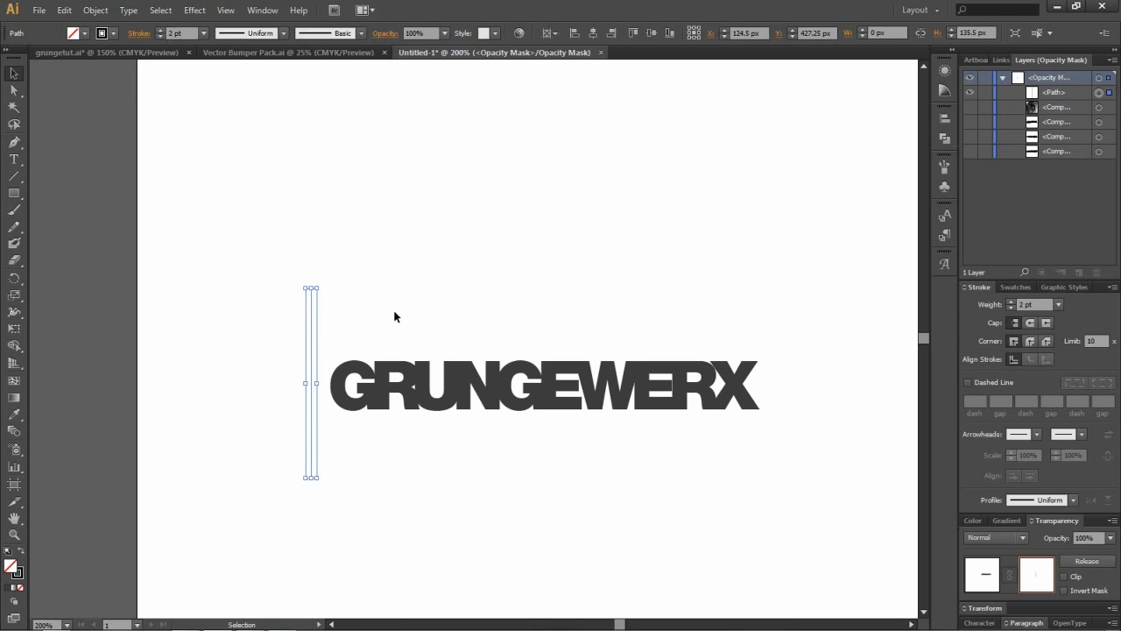
left_click_drag(317, 333, 357, 333)
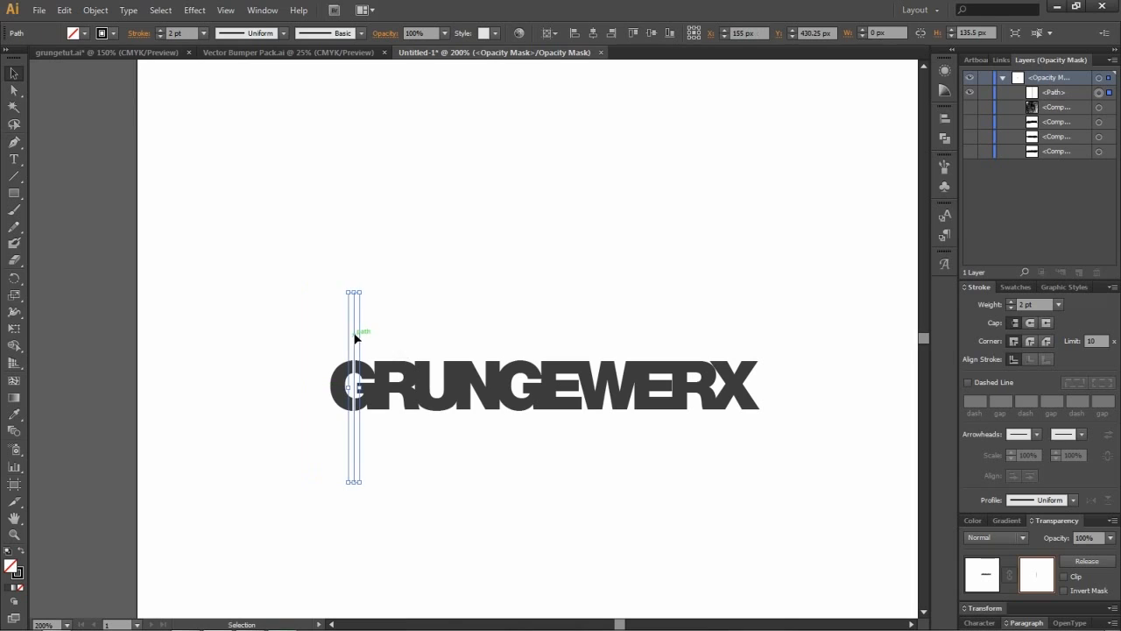
scroll(363, 375, "up", 1)
scroll(359, 372, "up", 4)
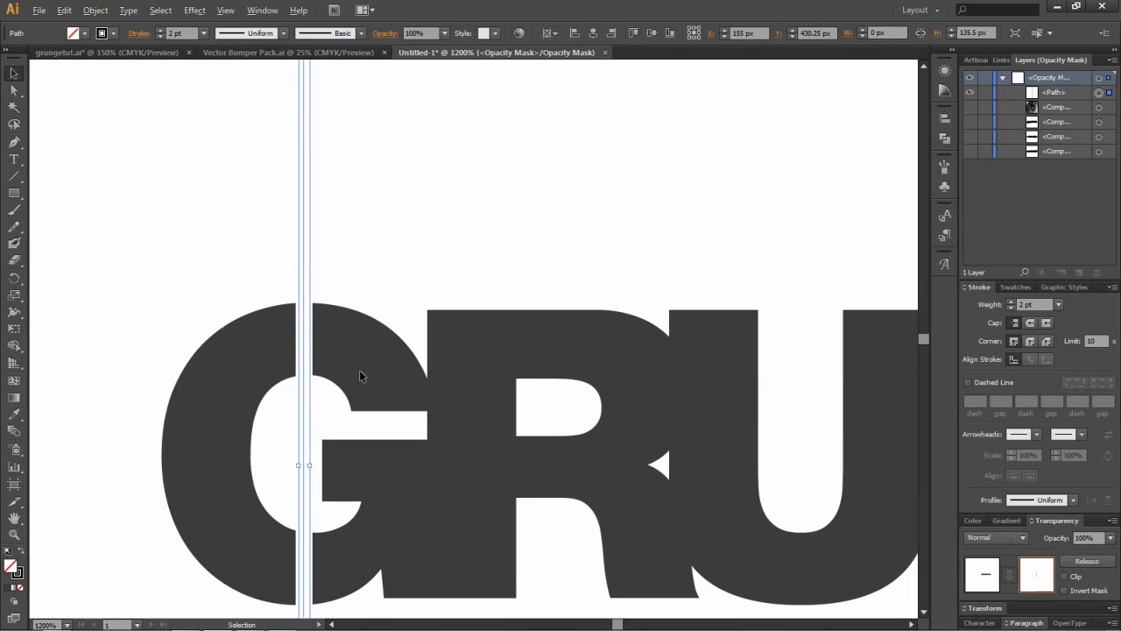
Step: Set the stroke weight of the mask line across the letter G to 1 pt
left_click(161, 36)
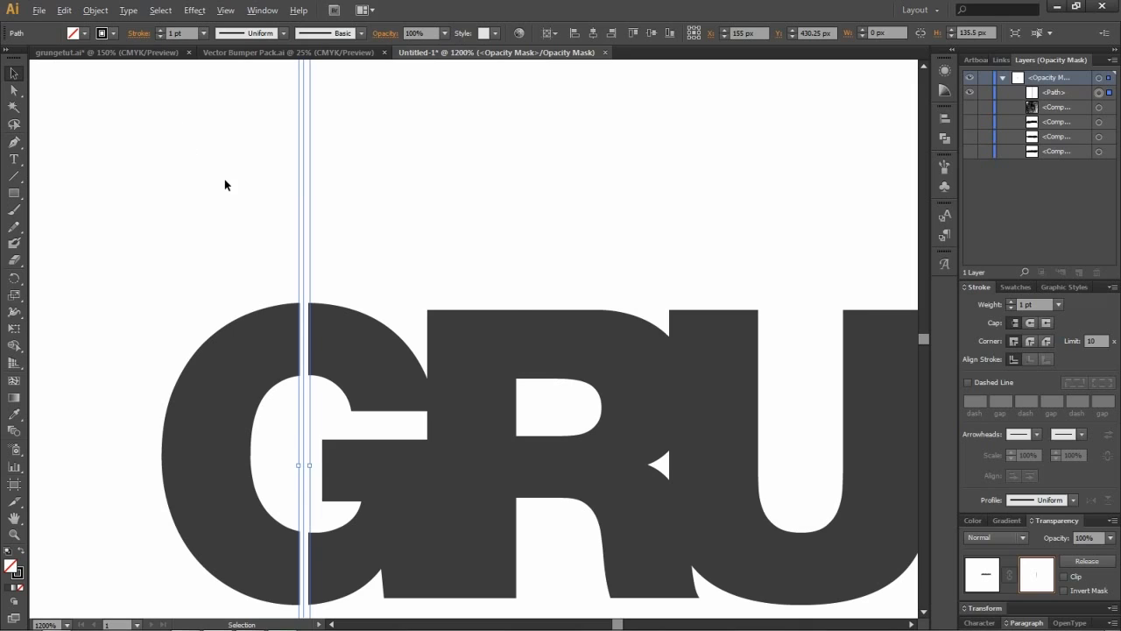
scroll(227, 184, "down", 1)
left_click(147, 193)
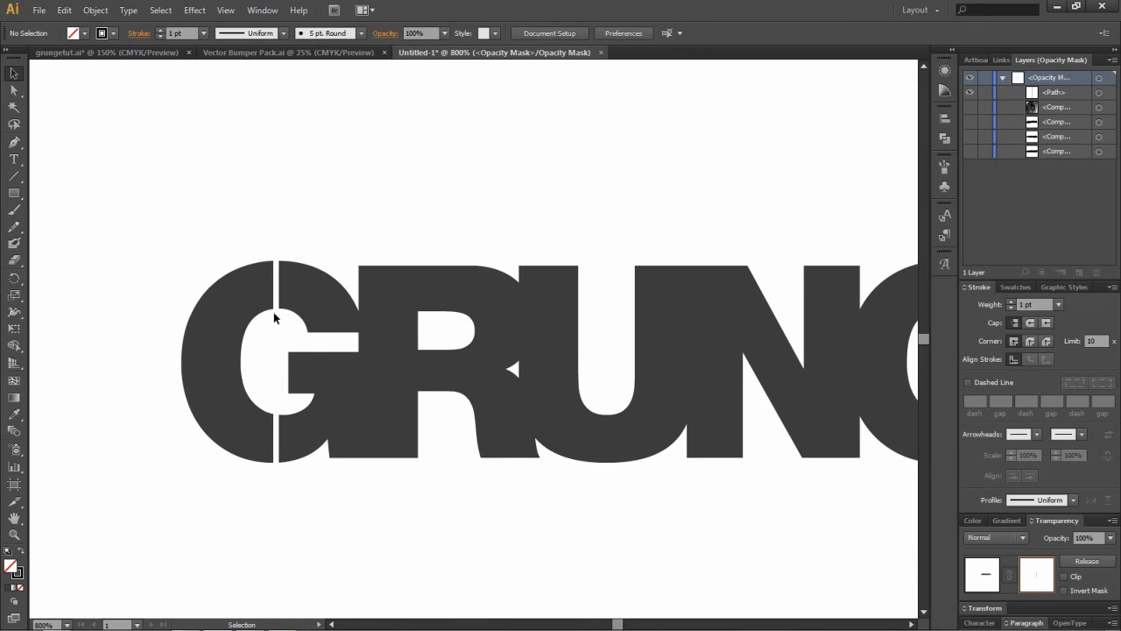
Step: Expand the mask line's fill and stroke into a filled shape
left_click(277, 197)
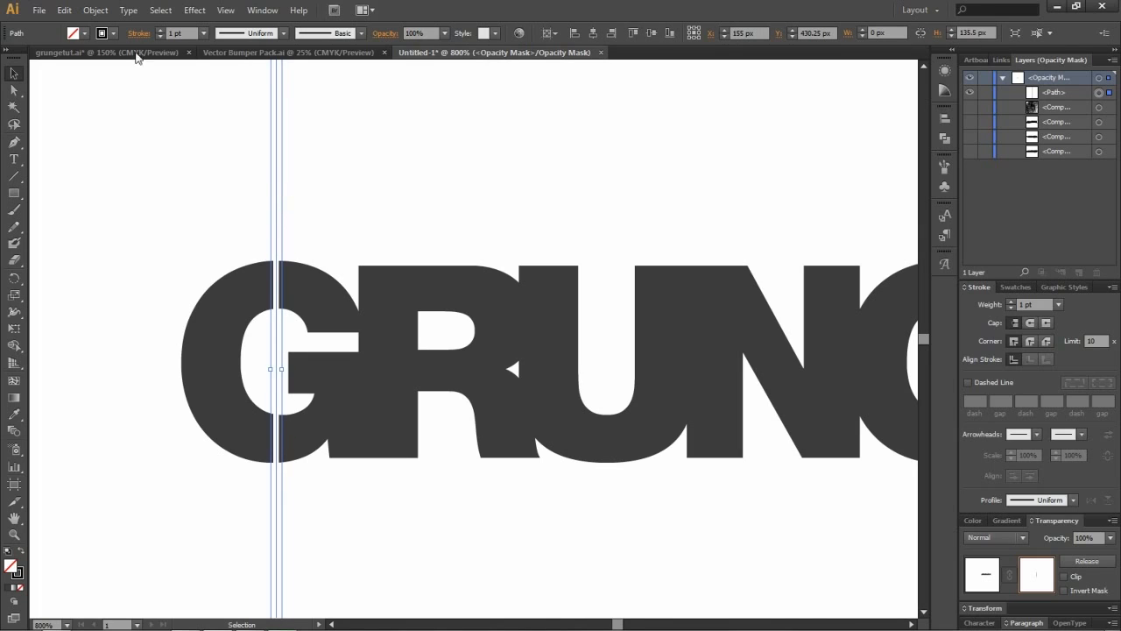
left_click(64, 9)
mouse_move(90, 11)
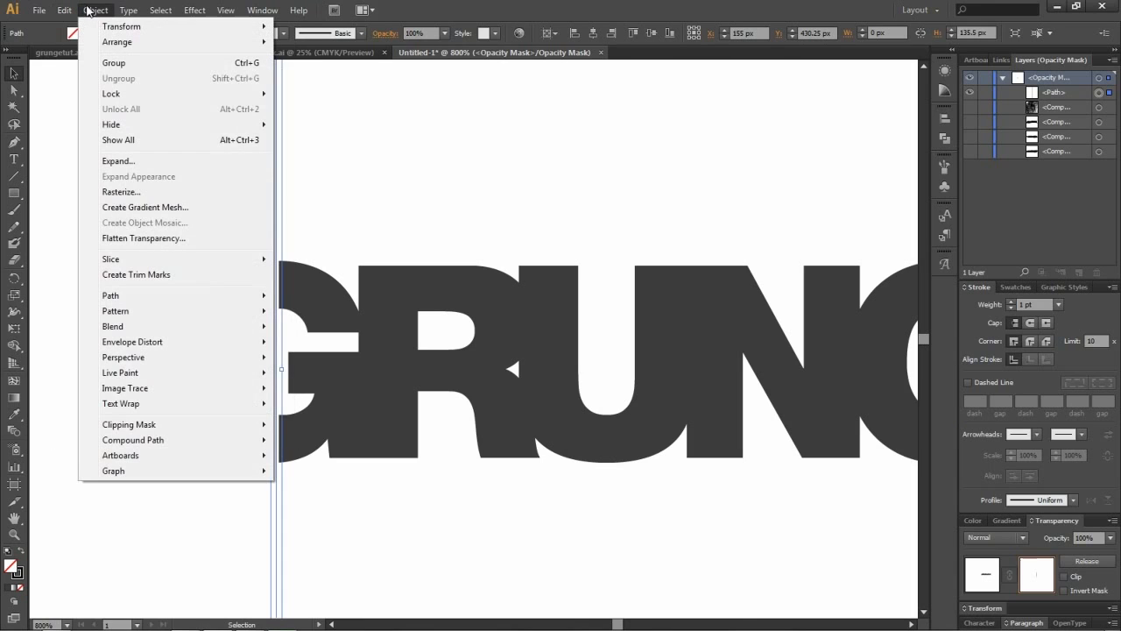
left_click(140, 162)
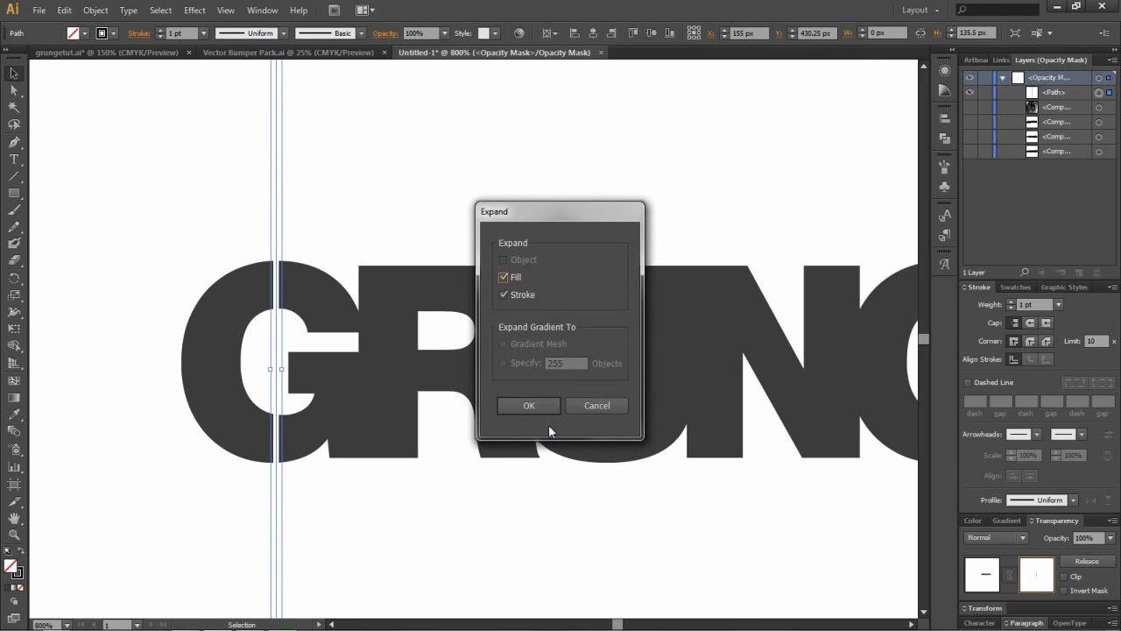
left_click(531, 406)
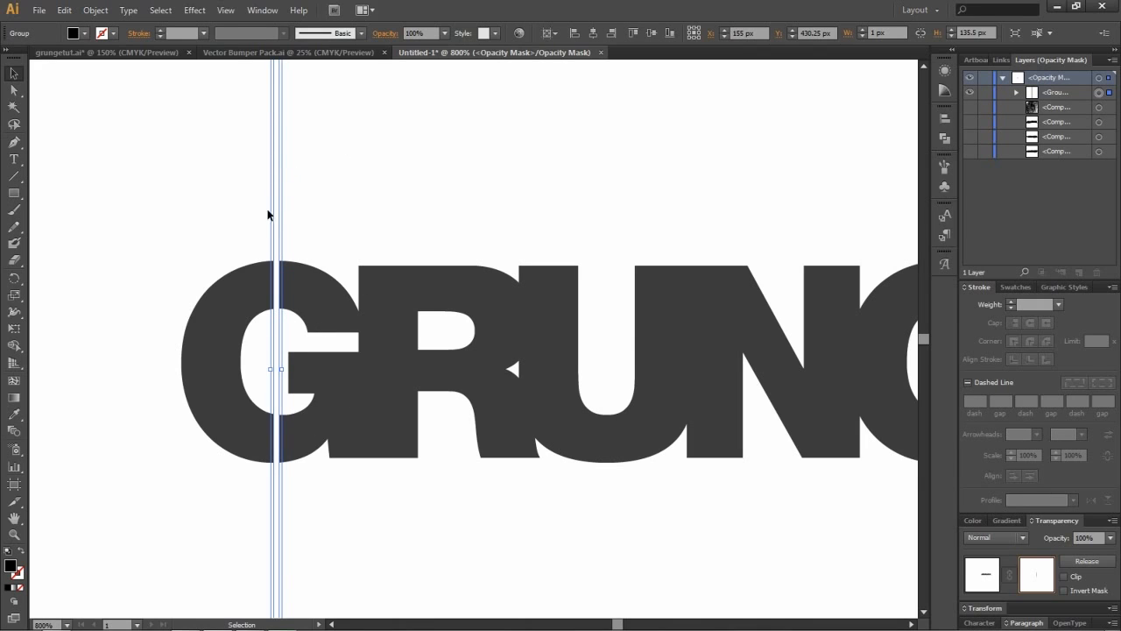
Step: Move the expanded bar onto the first R and align it with the inner edge of the letter's stem
scroll(383, 359, "up", 2)
left_click_drag(162, 151, 452, 170)
left_click(492, 462)
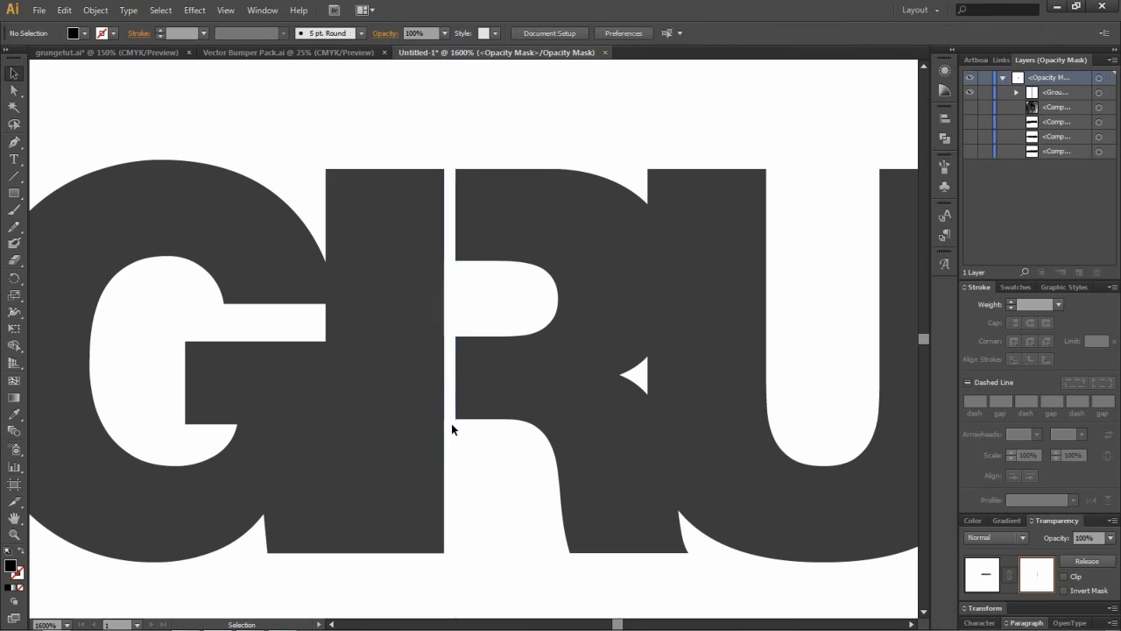
scroll(449, 415, "up", 3)
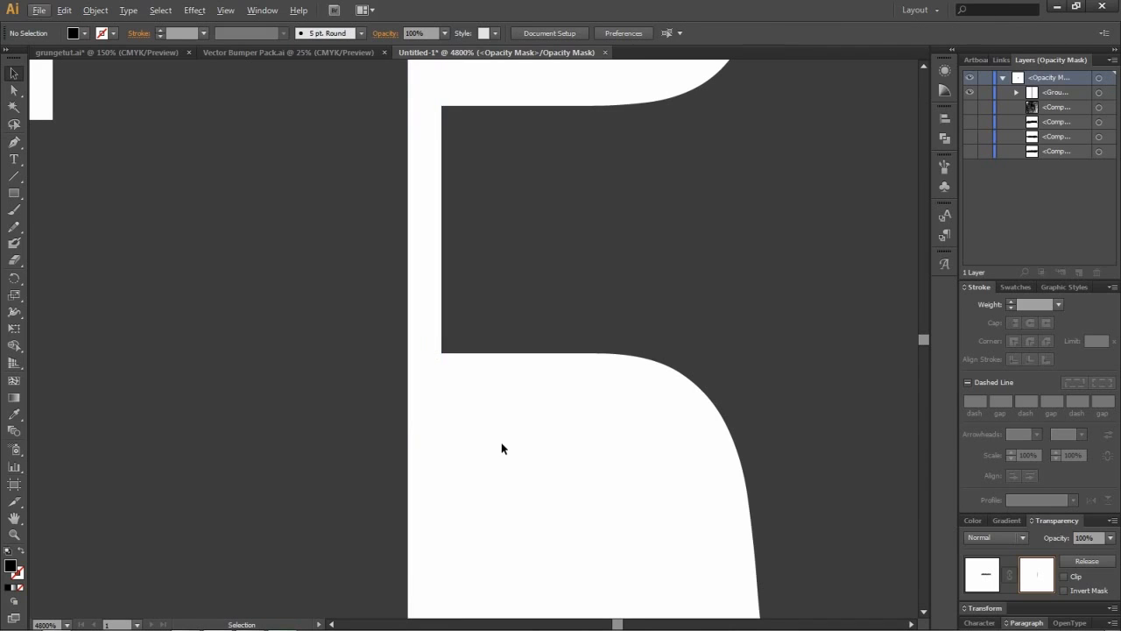
left_click(425, 382)
mouse_move(426, 378)
left_mouse_down()
mouse_move(443, 377)
mouse_move(428, 377)
left_mouse_up()
key("ctrl+shift+a")
scroll(502, 412, "down", 3)
scroll(514, 448, "down", 2)
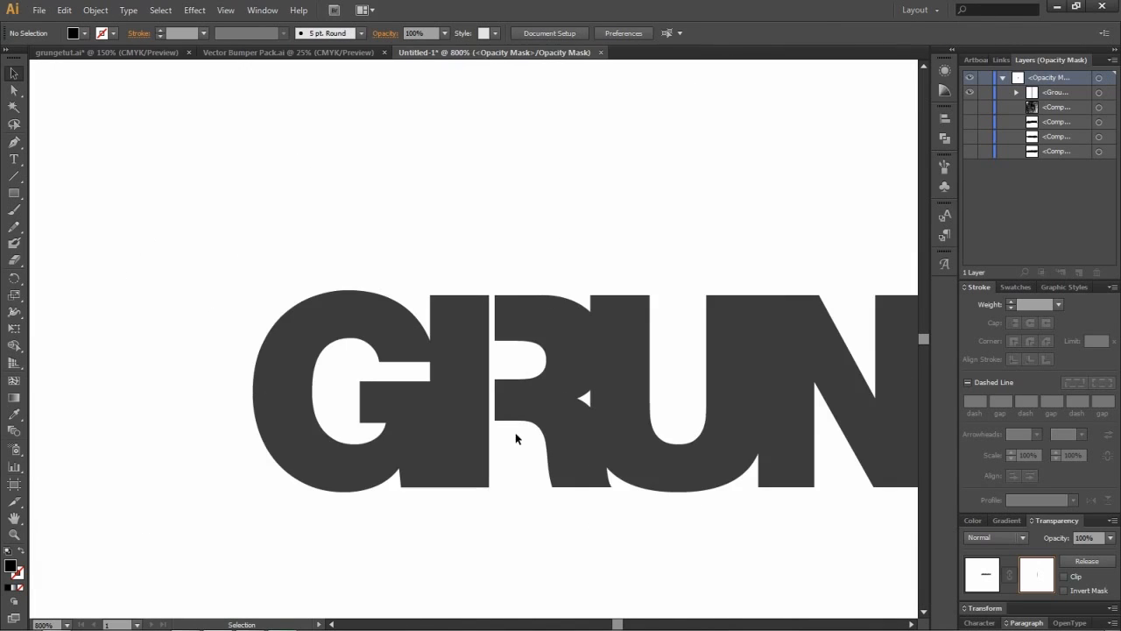
Step: Place a copy of the R's bar vertically through the first G and fine-tune its horizontal position
left_click_drag(493, 359, 342, 362)
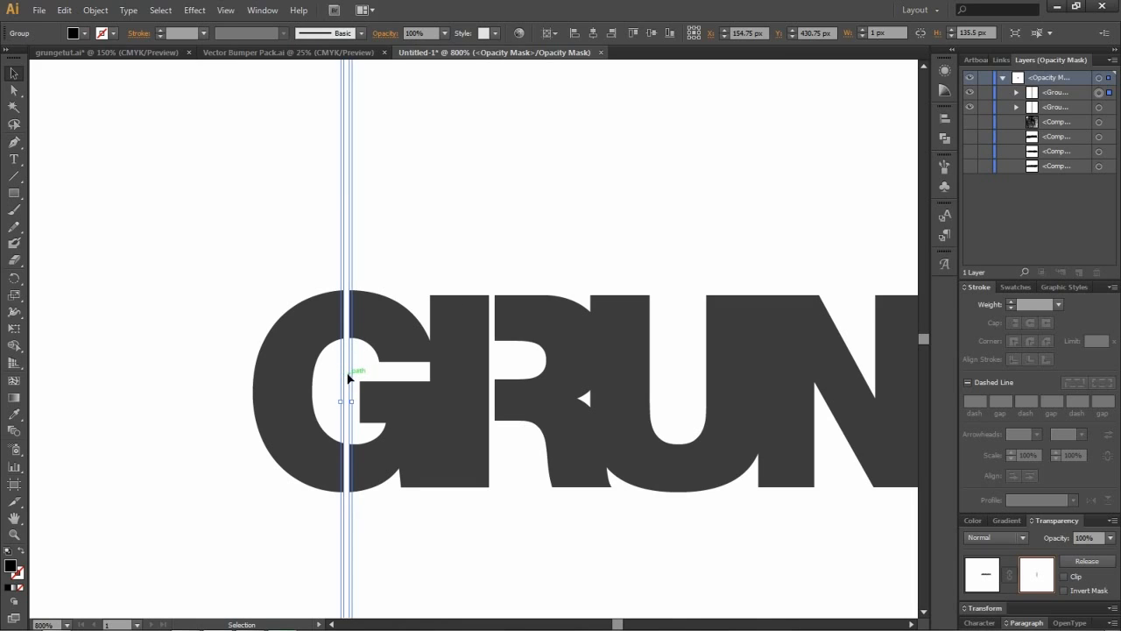
left_click_drag(347, 373, 343, 378)
left_click(248, 332)
left_click(349, 367)
left_click_drag(346, 370, 326, 376)
left_click(183, 381)
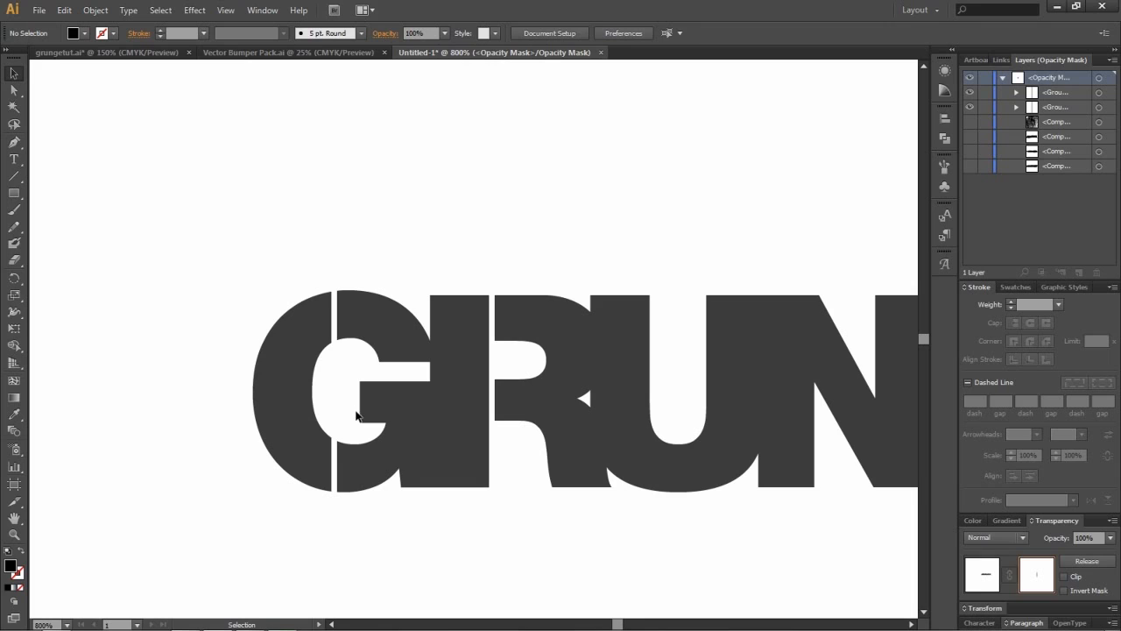
scroll(135, 394, "down", 2)
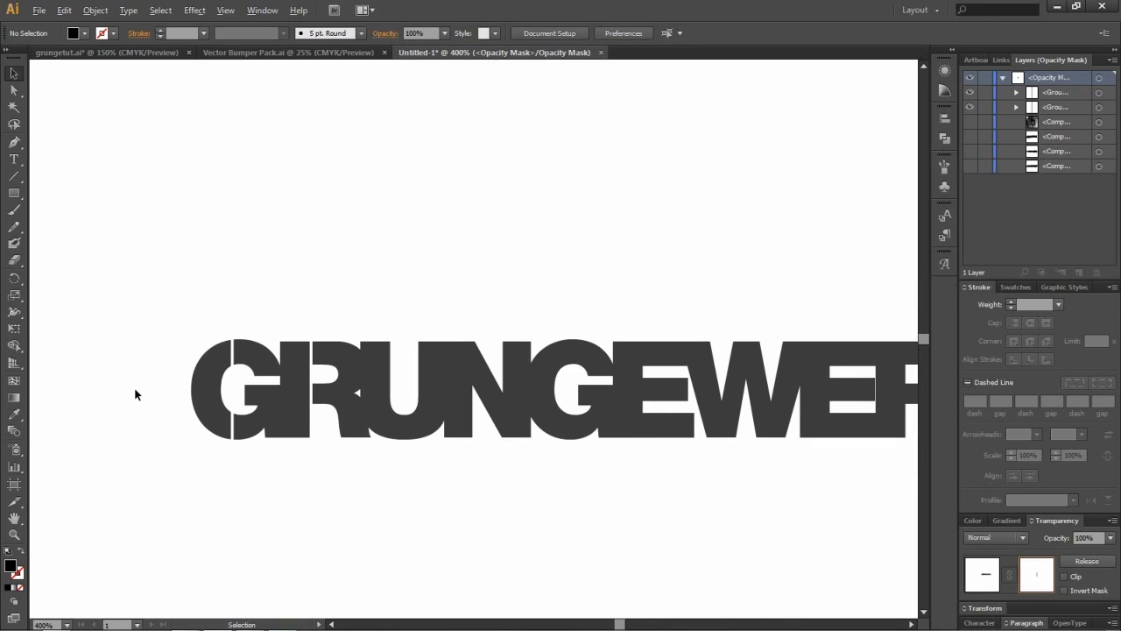
left_click_drag(232, 395, 240, 397)
left_click(100, 435)
Step: Check the GRUNGE artwork in grungetut.ai, and place a copy of the G's bar through the curved base of the U
left_click(69, 56)
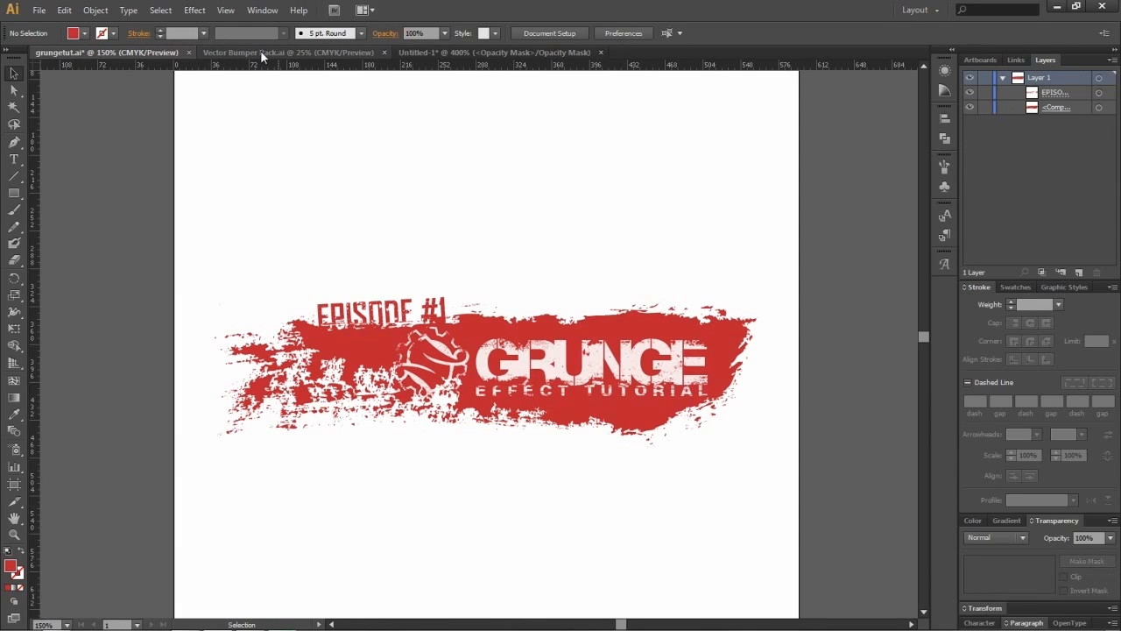
left_click(482, 51)
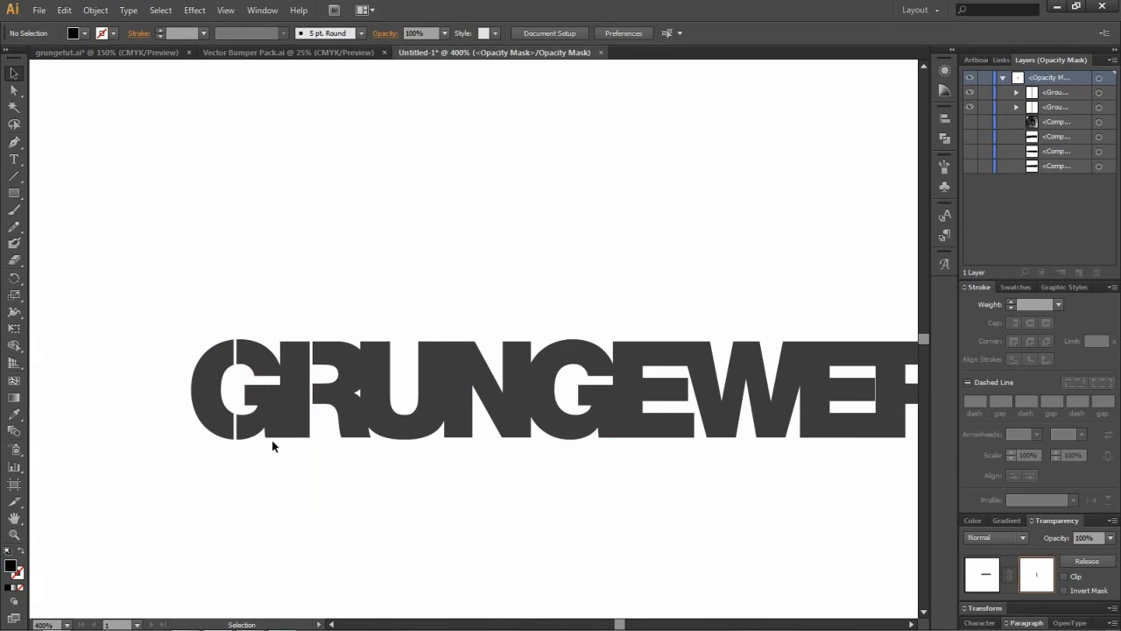
left_click(235, 311)
left_click_drag(234, 311, 405, 327)
left_click(451, 529)
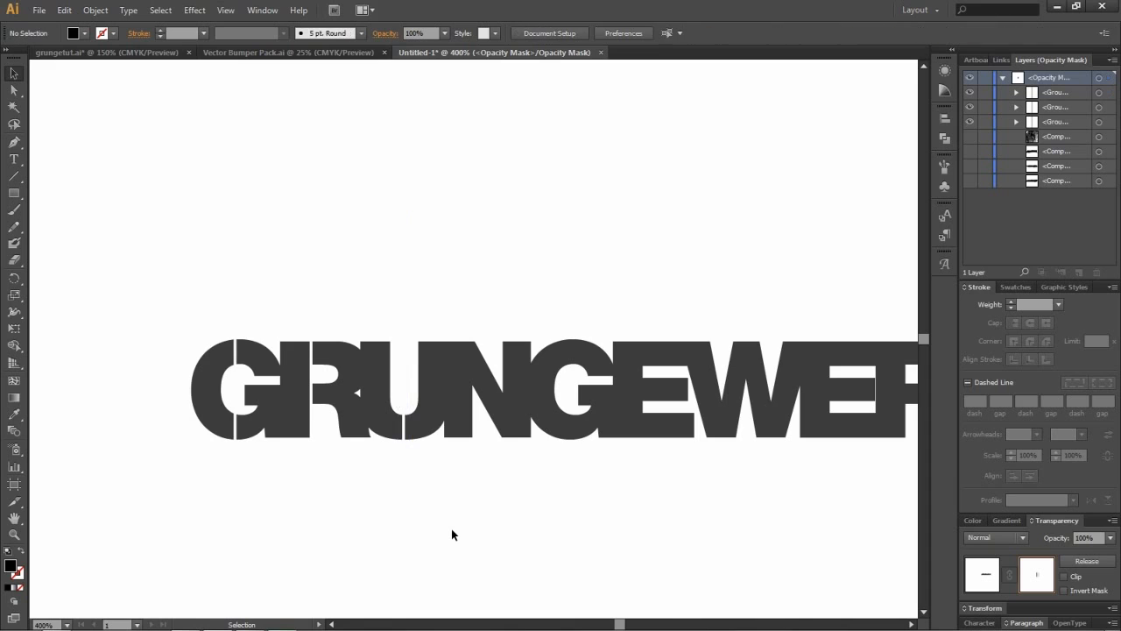
Step: Copy the U's bar to both sides of the N's diagonal, separating it from the letter's two stems
left_click(404, 293)
scroll(492, 430, "up", 3)
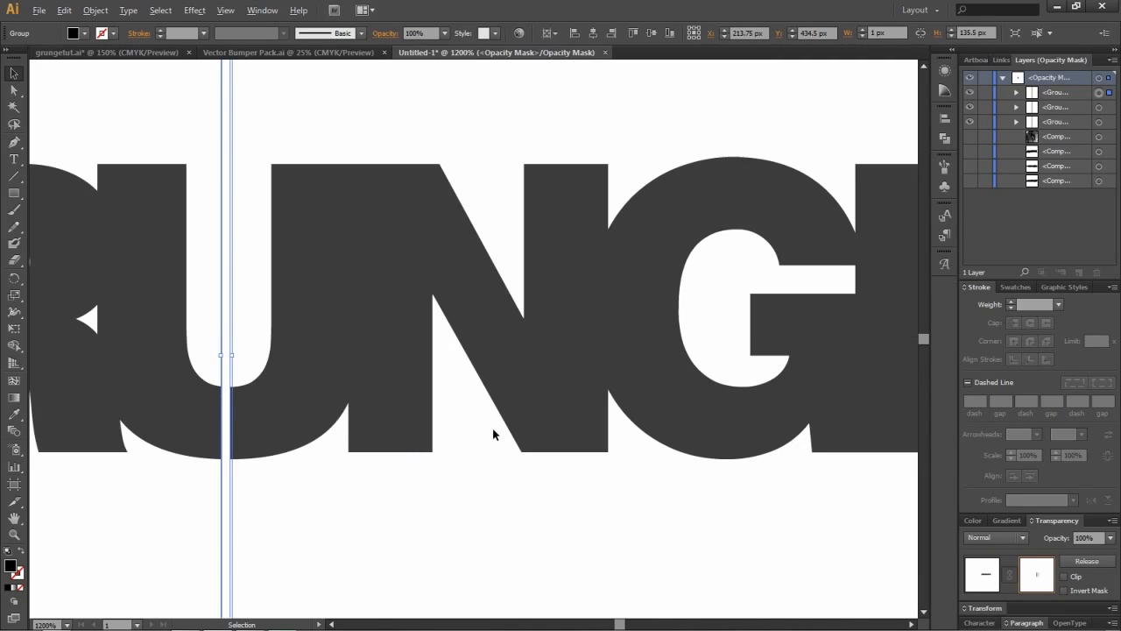
key("alt")
left_click_drag(224, 287, 435, 308)
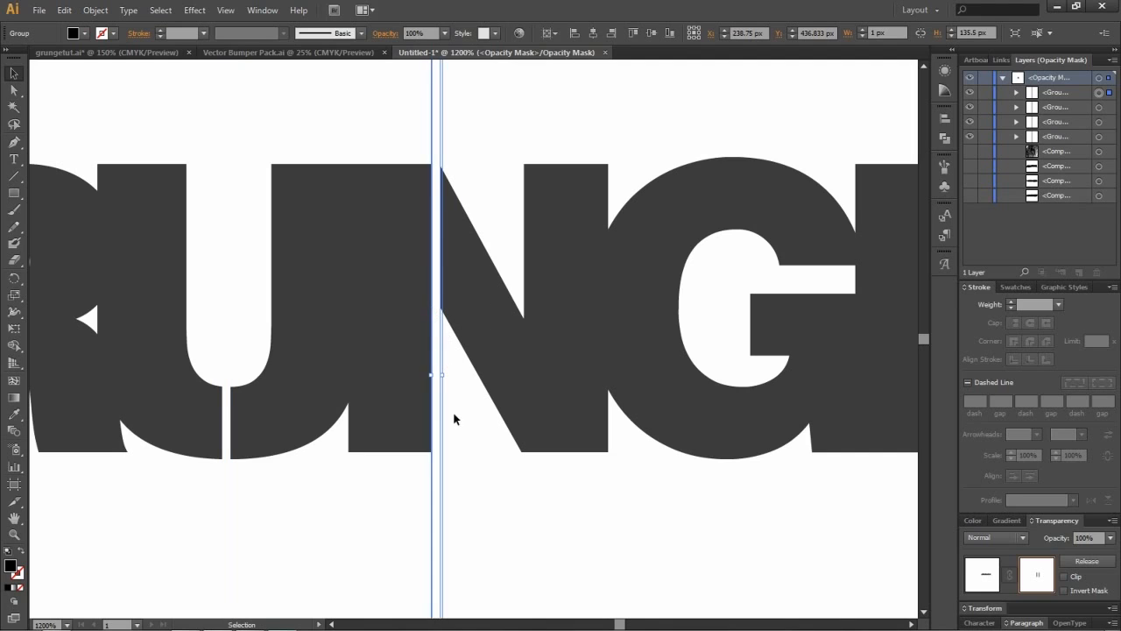
left_click(462, 455)
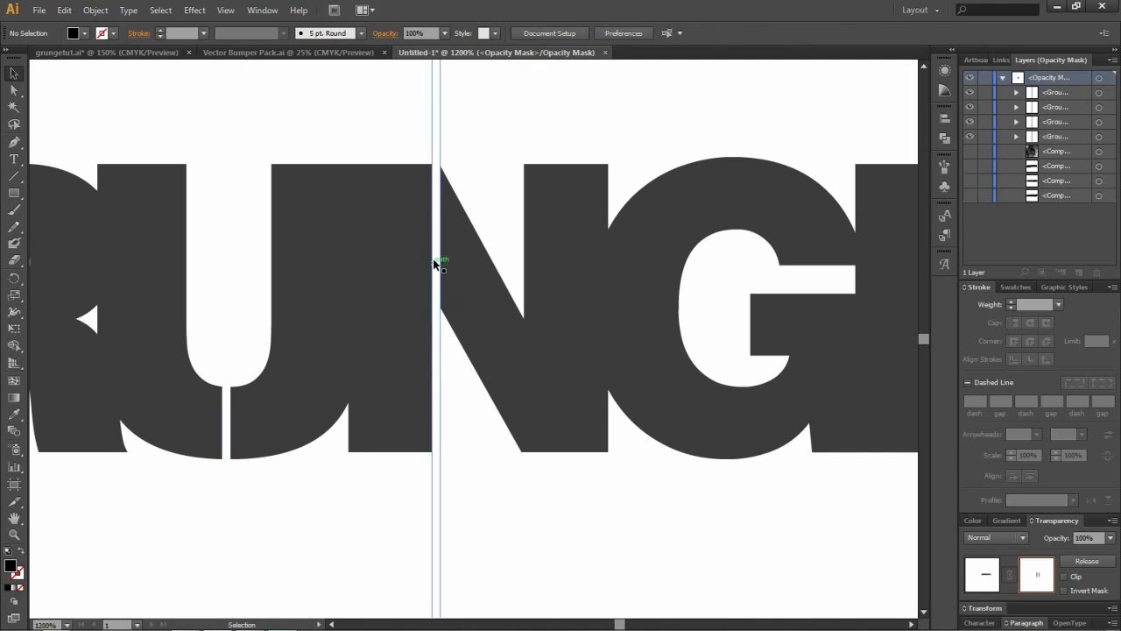
left_click_drag(435, 263, 516, 271)
left_click(476, 458)
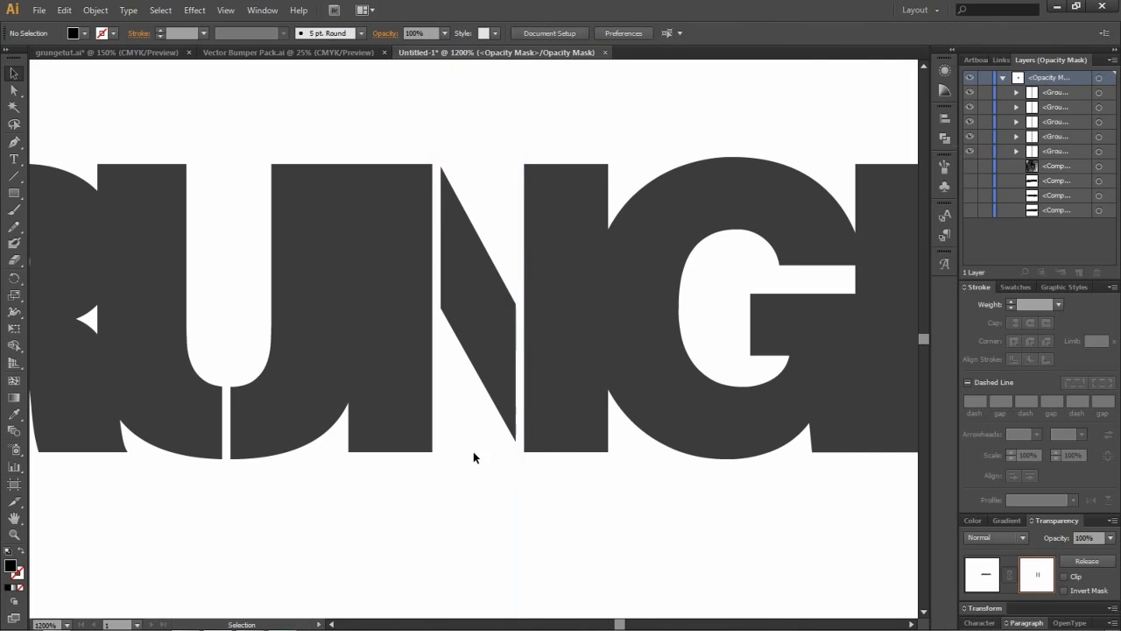
Step: Place a copy of the N's bar vertically through the middle of the second G
scroll(452, 471, "right", 2)
scroll(578, 465, "right", 3)
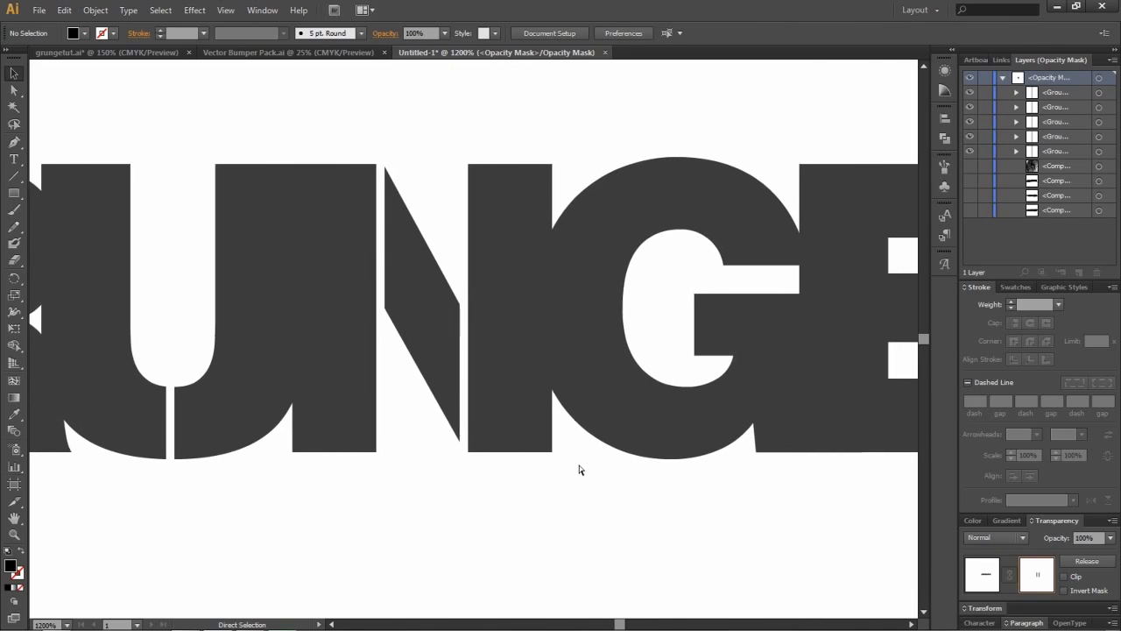
scroll(578, 464, "down", 2)
scroll(464, 468, "right", 3)
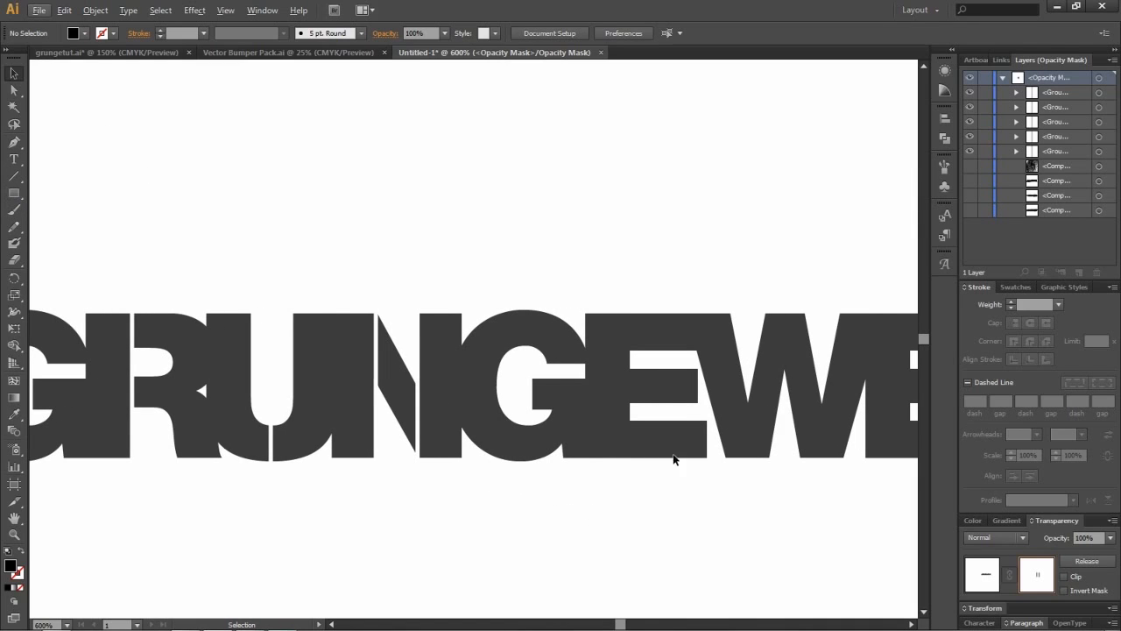
left_click(419, 276)
left_click_drag(428, 278, 524, 283)
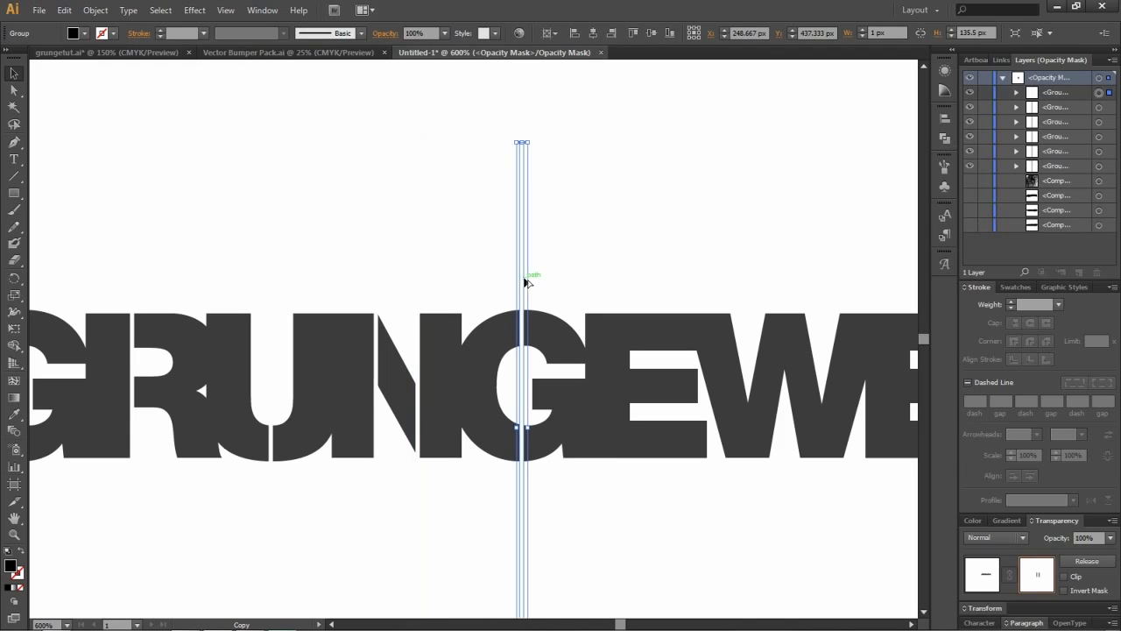
left_click(557, 277)
Step: Copy the second G's bar onto the first E and align it with the inner edge of the stem
left_click(522, 271)
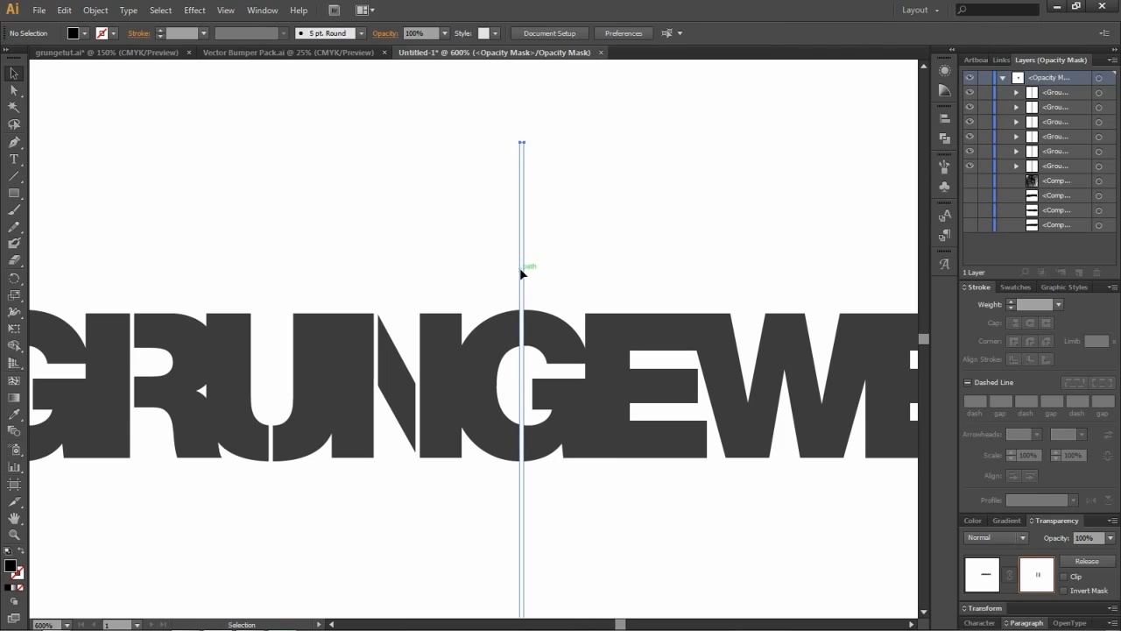
left_click_drag(526, 265, 633, 281)
scroll(643, 368, "up", 4)
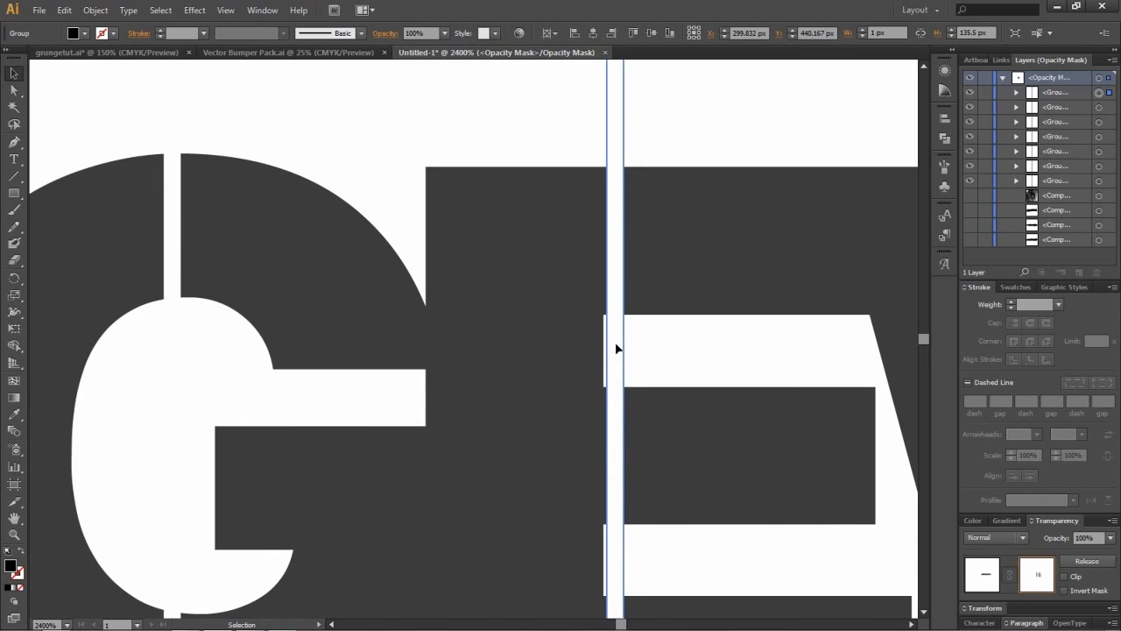
left_click_drag(616, 347, 605, 344)
left_click(395, 170)
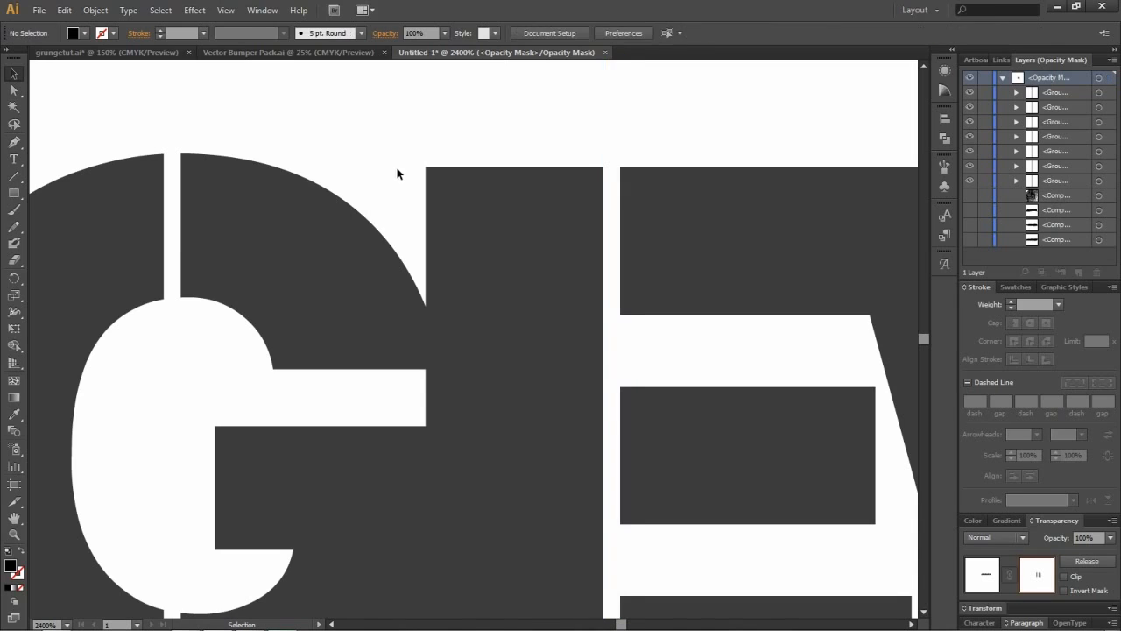
scroll(401, 184, "down", 3)
scroll(410, 191, "down", 2)
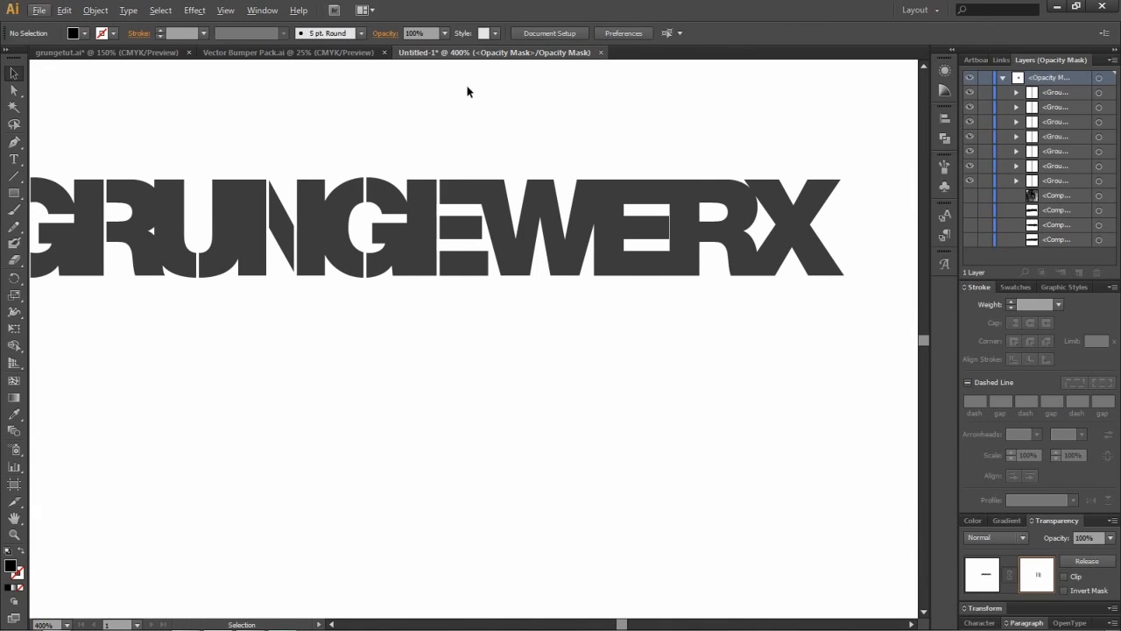
Step: Place a copy of the first E's bar over the first valley of the W
left_click(439, 170)
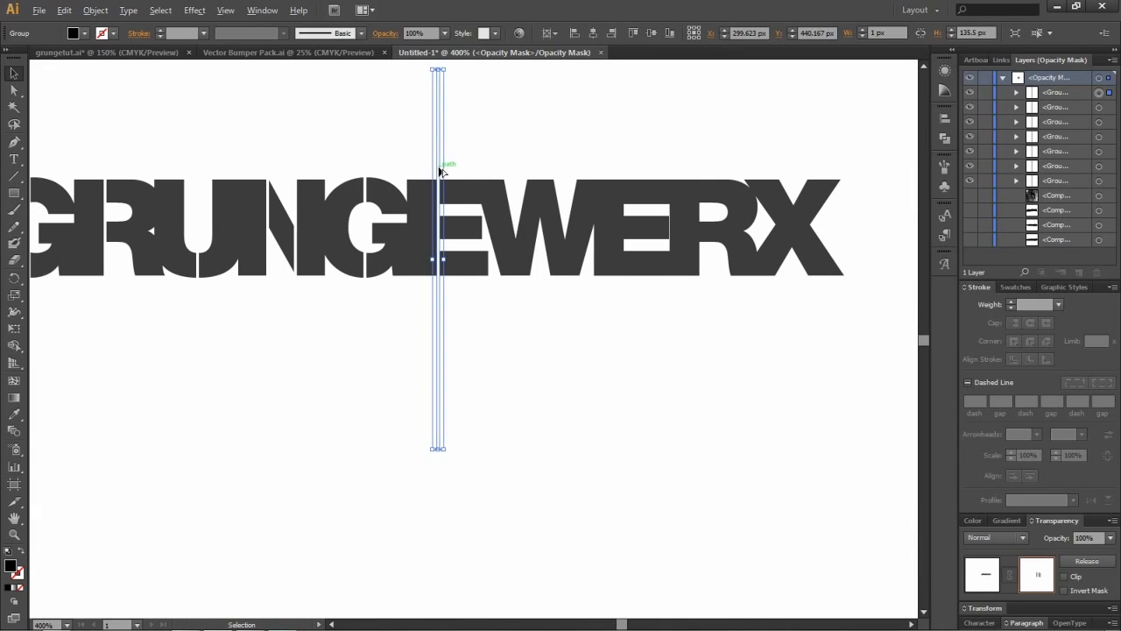
left_click_drag(442, 171, 516, 173)
left_click(461, 136)
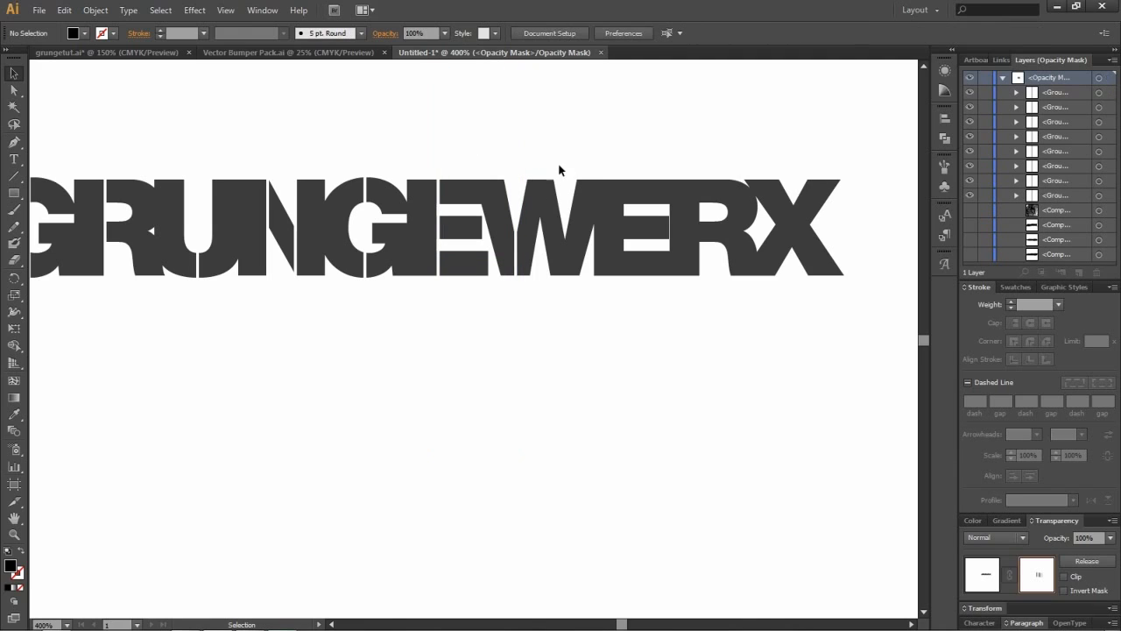
Step: Rotate the W's bar to match the slant of the letter's first downstroke and align it along that stroke's edge
left_click(517, 137)
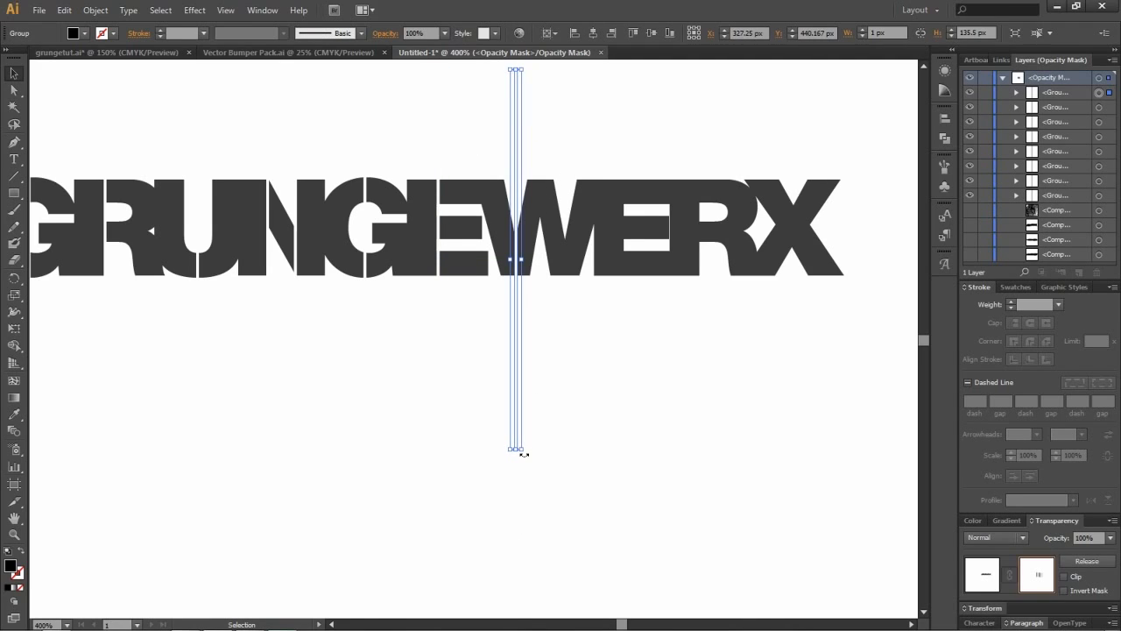
left_click_drag(530, 453, 575, 444)
scroll(534, 268, "up", 2)
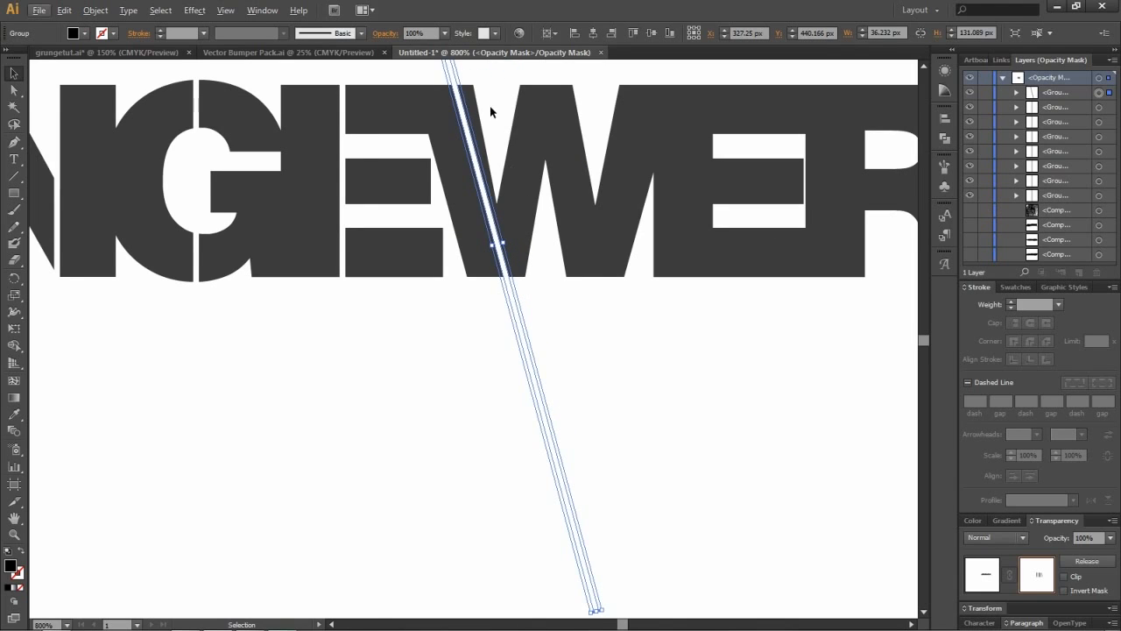
scroll(504, 155, "up", 2)
left_click_drag(510, 298, 513, 298)
scroll(468, 167, "up", 8)
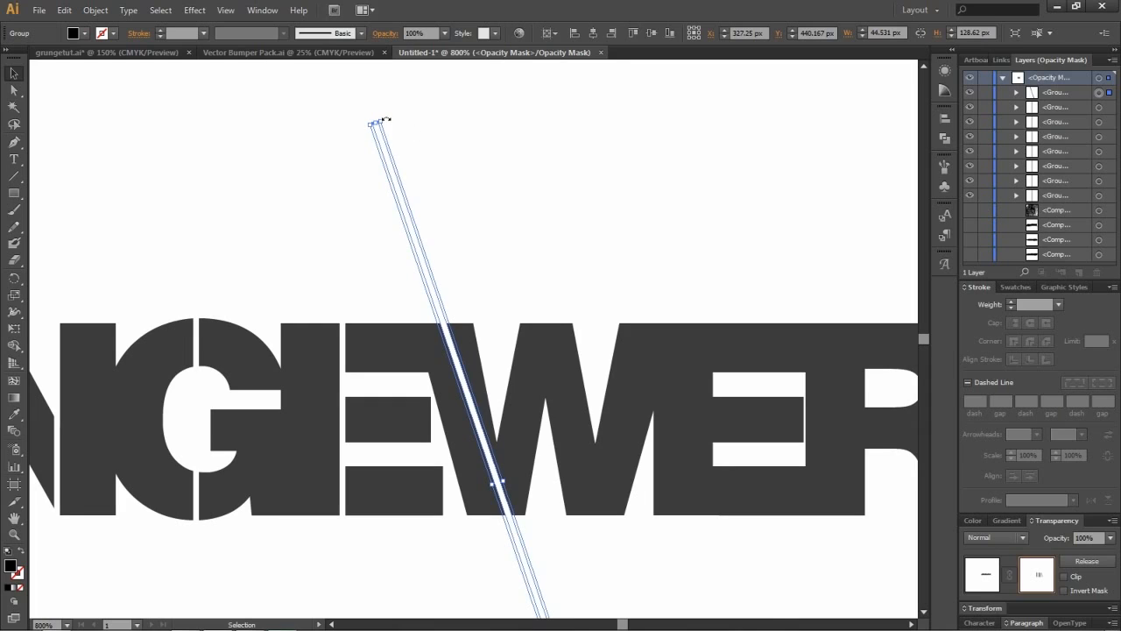
left_click_drag(388, 116, 434, 116)
mouse_move(479, 385)
left_mouse_down()
mouse_move(499, 385)
mouse_move(490, 388)
left_mouse_up()
left_click(391, 242)
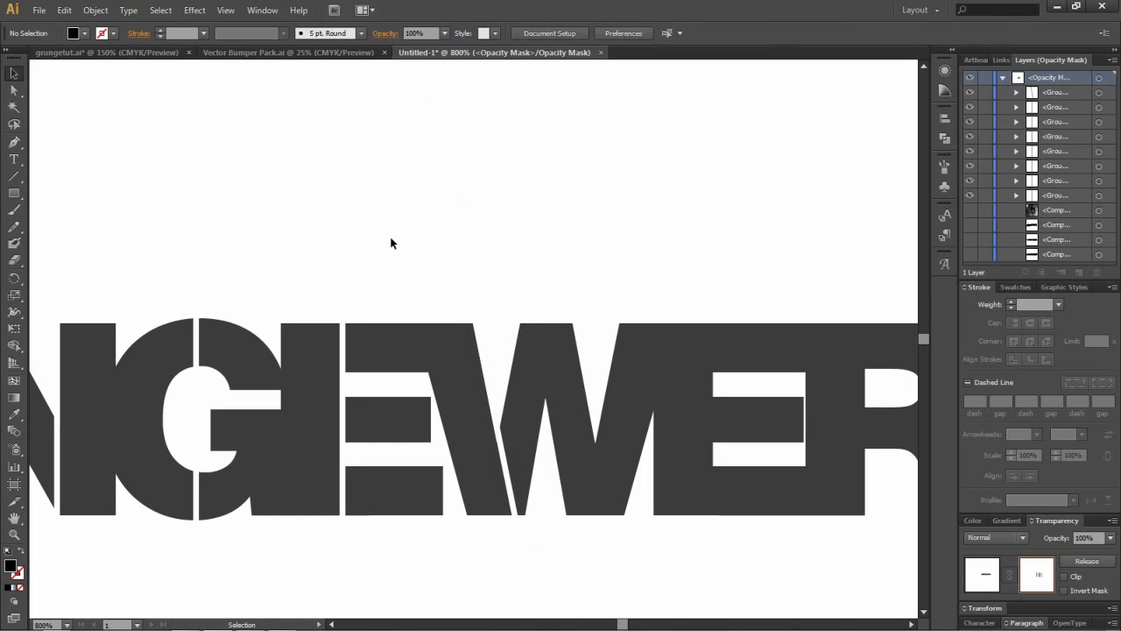
Step: Place a copy of the slanted bar along the second downstroke of the W
scroll(621, 533, "down", 2)
key("alt")
key("a")
key("v")
left_click(554, 460)
left_click_drag(555, 449, 603, 451)
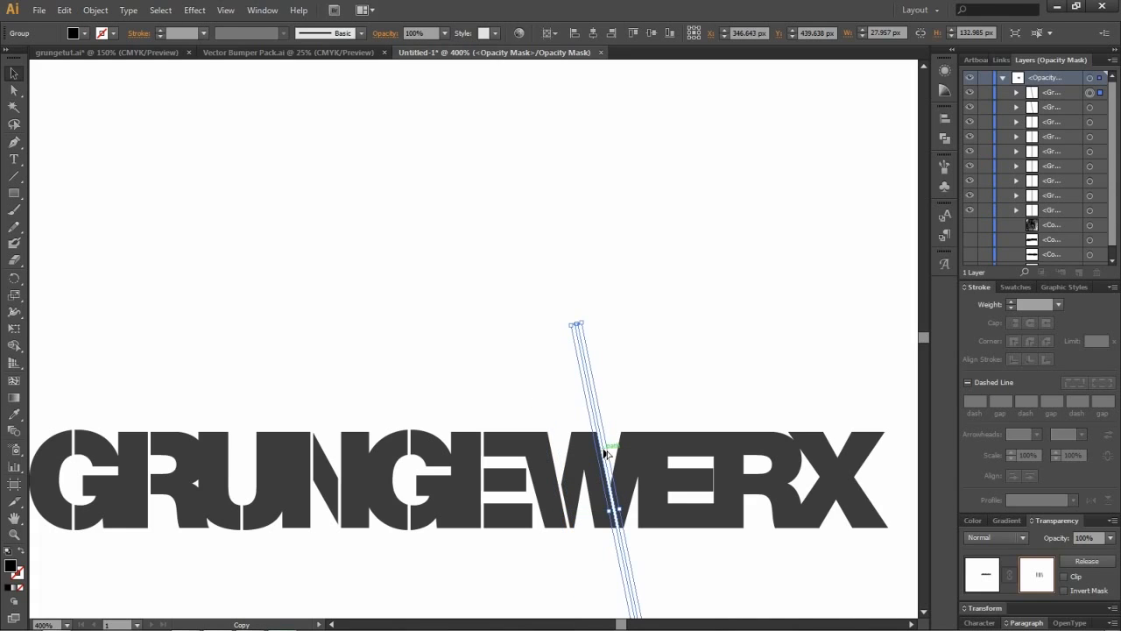
left_click(575, 593)
Step: Copy the first E's vertical bar onto the second E and align it with the inner edge of the stem
left_click(481, 411)
left_click_drag(483, 415, 667, 411)
scroll(663, 484, "up", 6)
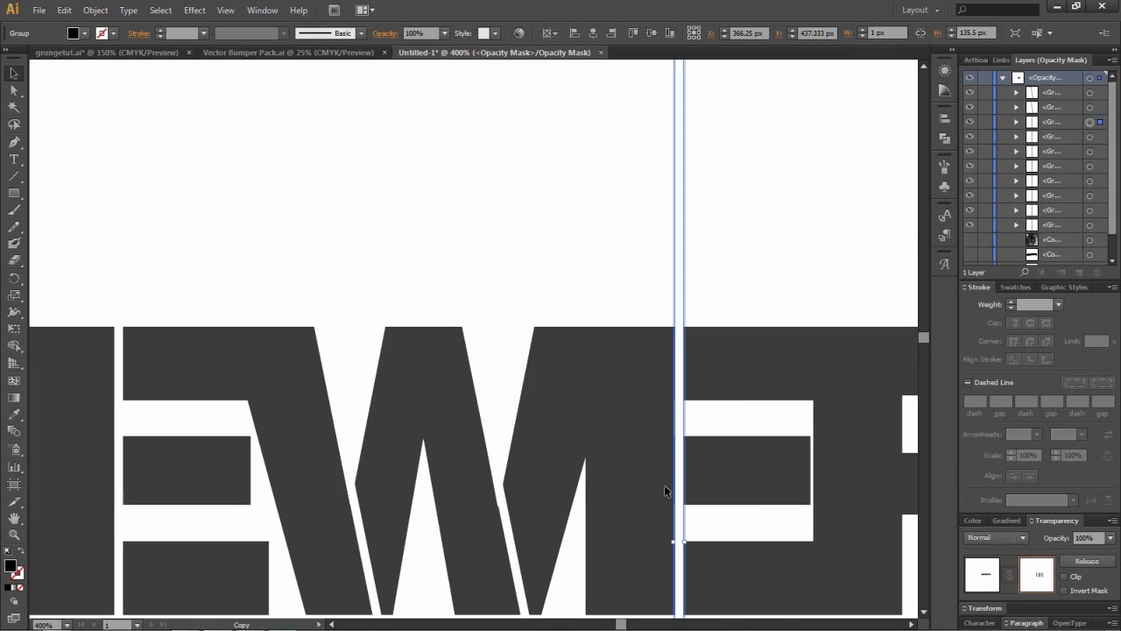
left_click_drag(703, 332, 703, 332)
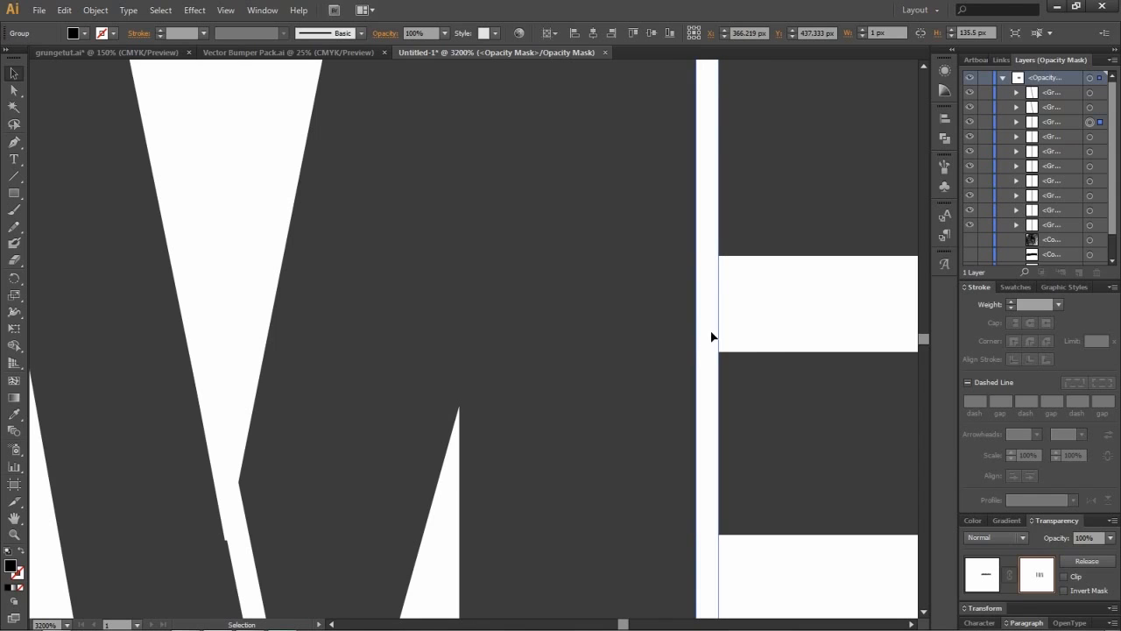
Step: Copy the second E's vertical bar onto the last R and align it with the inner edge of the stem
left_click(747, 331)
scroll(724, 338, "down", 2)
scroll(639, 355, "right", 5)
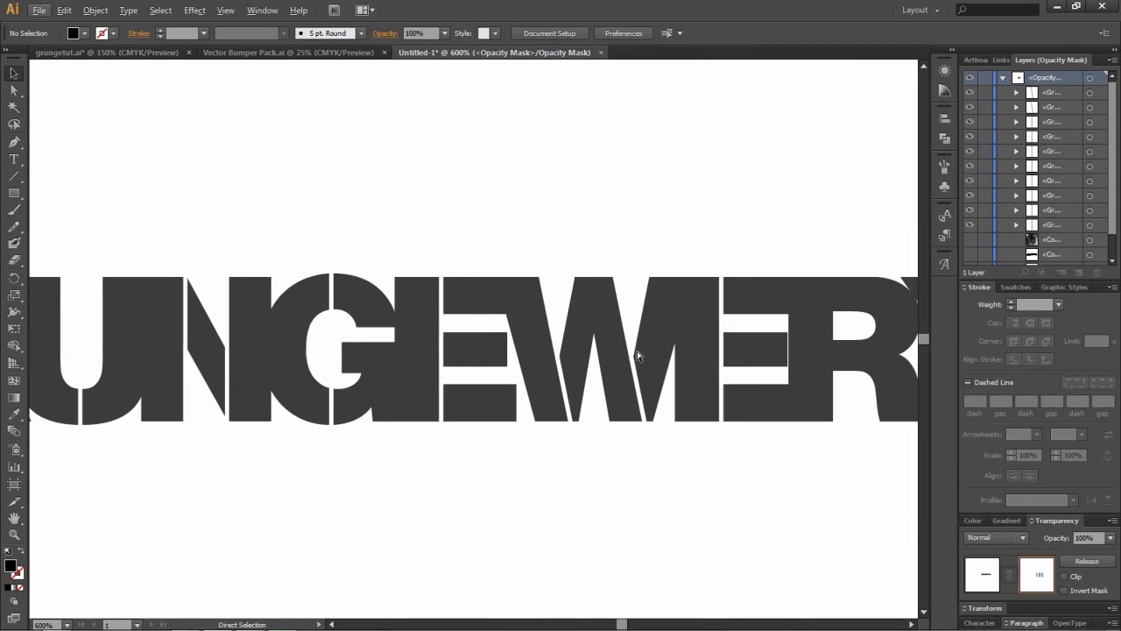
scroll(638, 355, "right", 2)
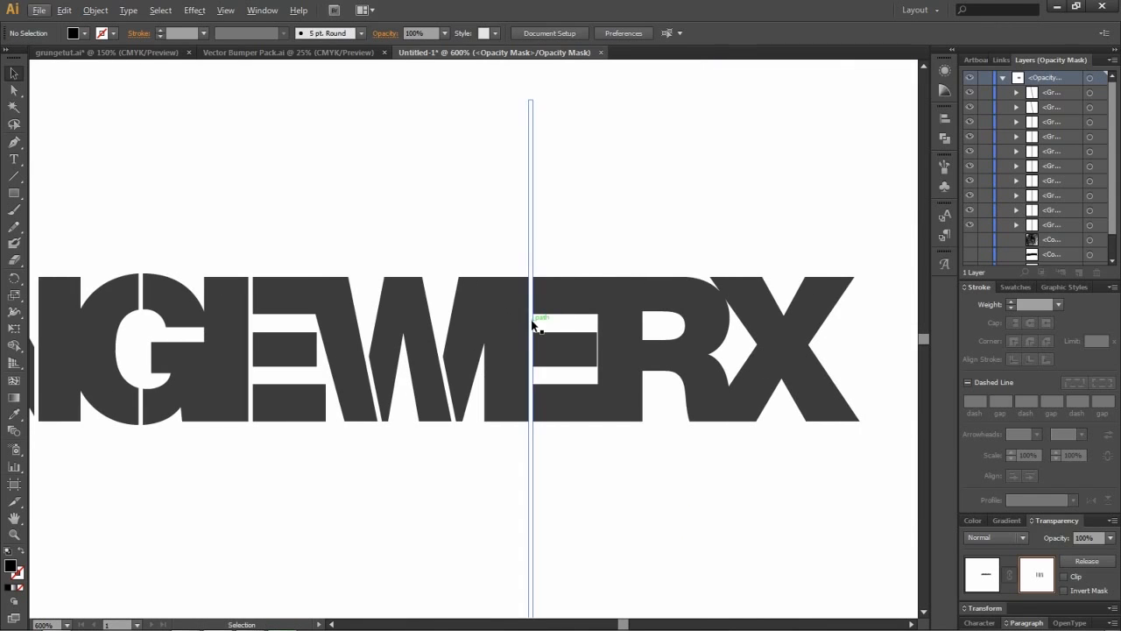
left_click(533, 324)
left_click_drag(532, 320, 647, 332)
scroll(649, 380, "up", 2)
scroll(649, 380, "up", 2)
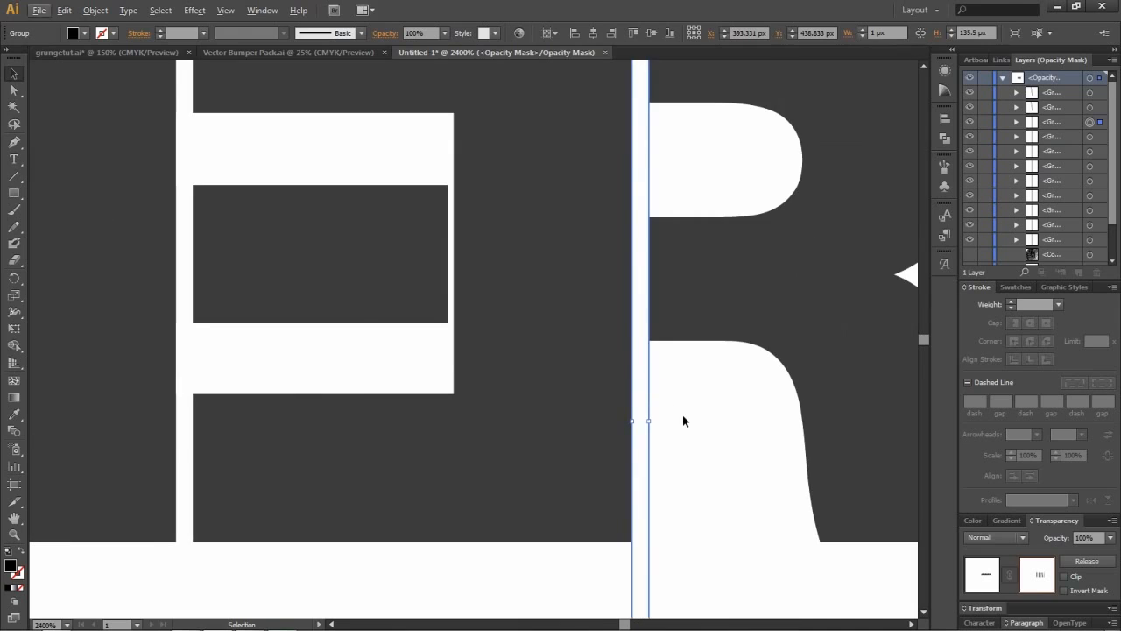
left_click_drag(640, 373, 617, 369)
left_click(690, 390)
scroll(642, 375, "up", 3)
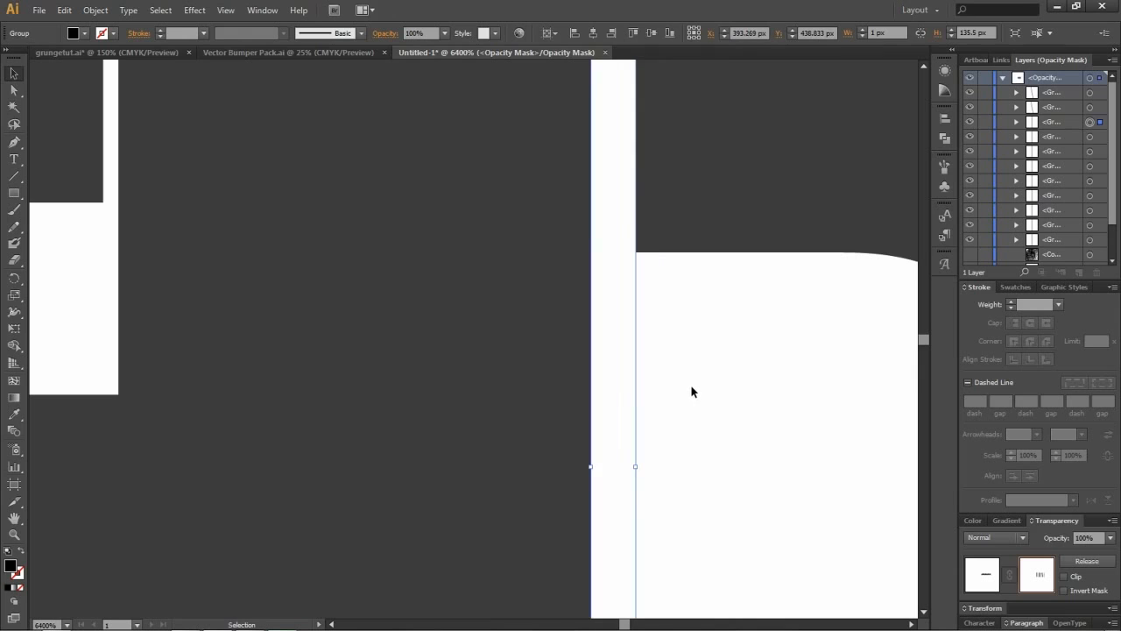
left_click(693, 386)
scroll(692, 385, "down", 5)
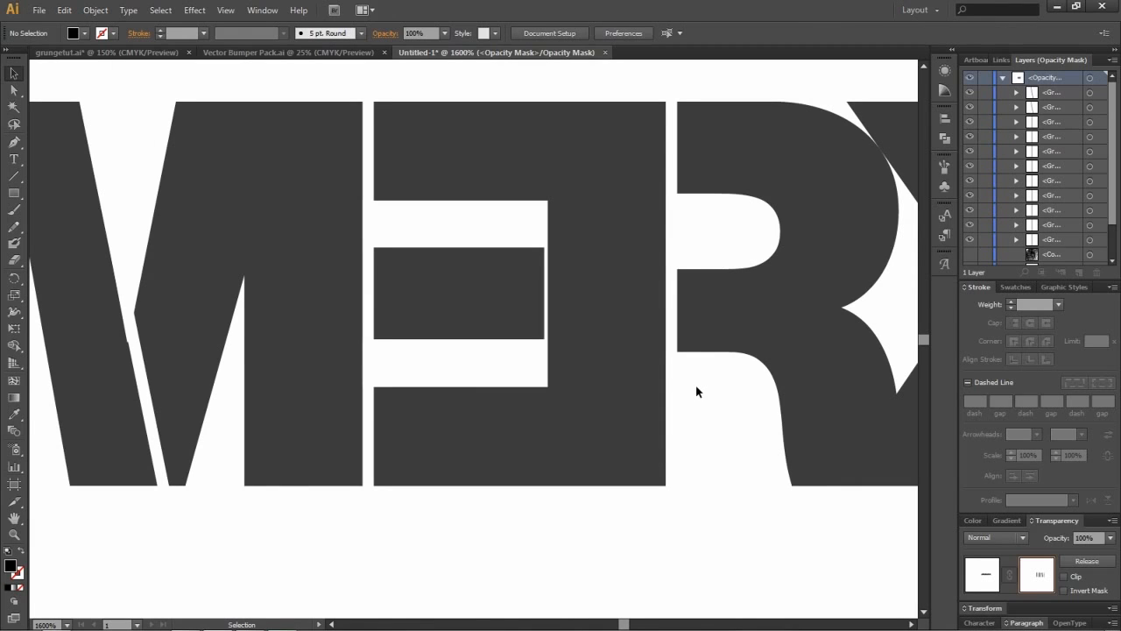
Step: Place a copy of the second E's vertical bar through the centre of the X
scroll(693, 385, "down", 2)
scroll(732, 394, "right", 4)
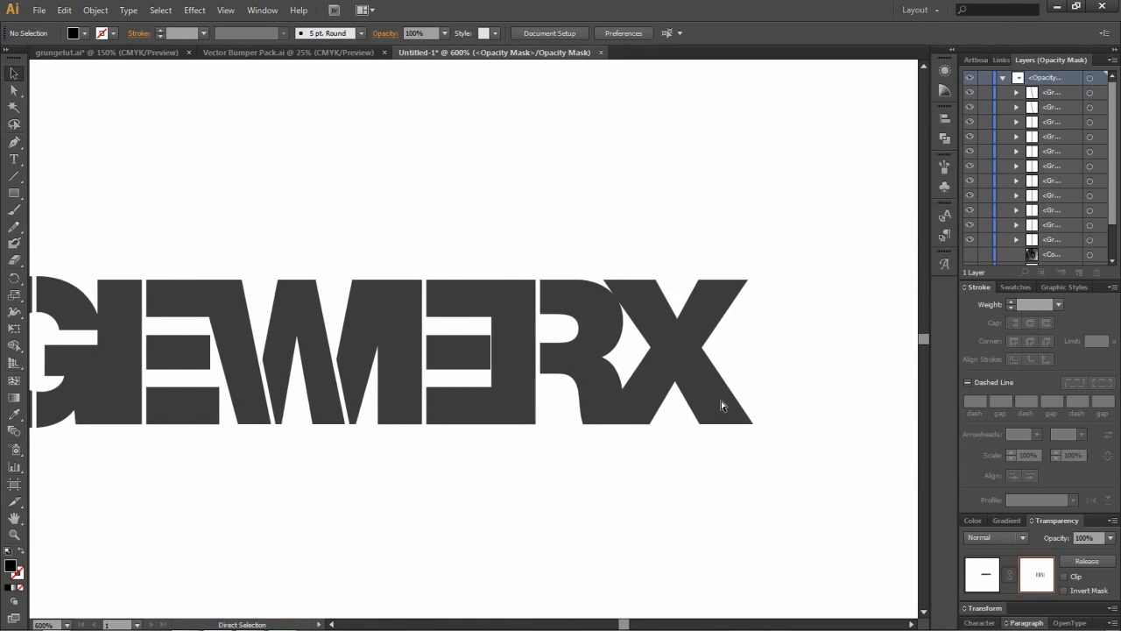
scroll(717, 408, "right", 1)
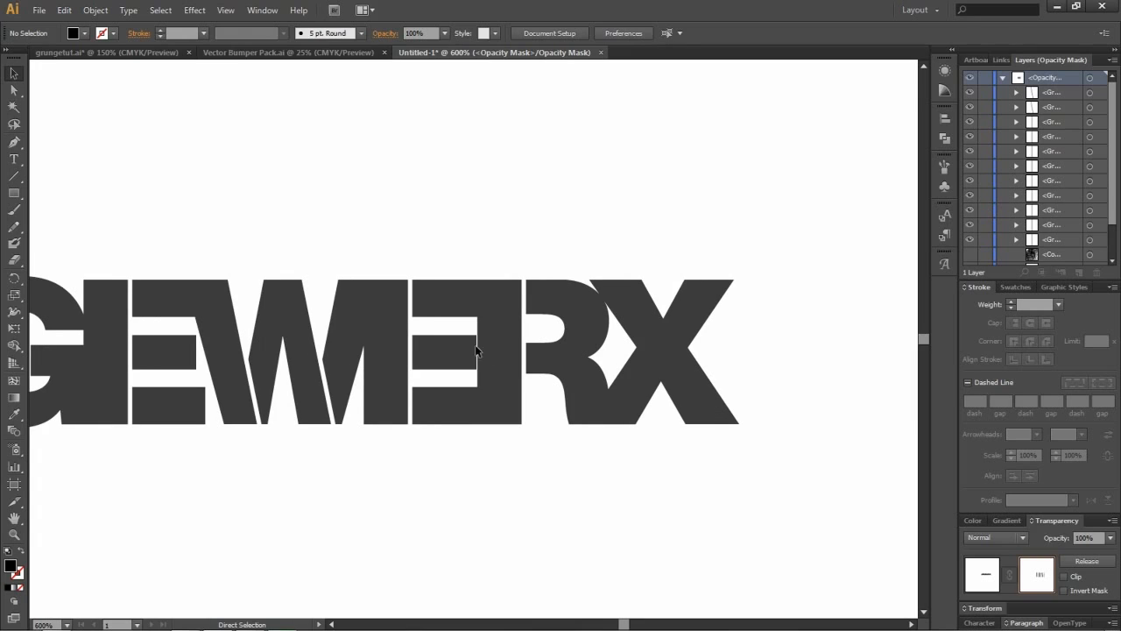
left_click(410, 351)
left_click_drag(410, 356, 663, 349)
left_click(768, 362)
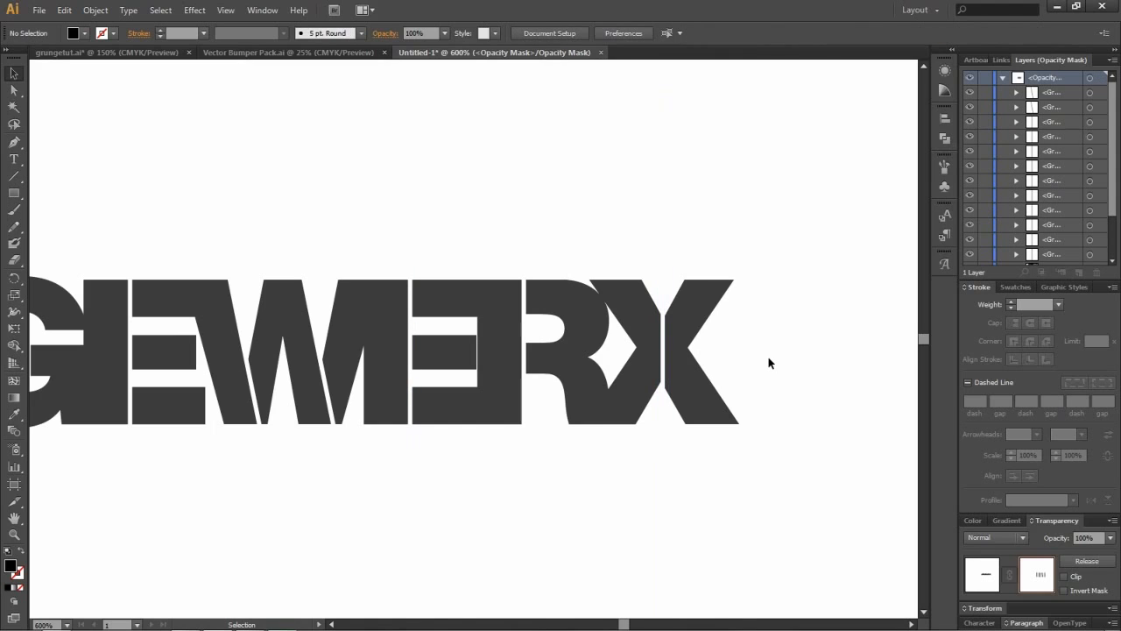
Step: Try to rotate the X's bar diagonally and fit it along the edge of the letter's downward-slanting stroke
scroll(768, 363, "down", 3)
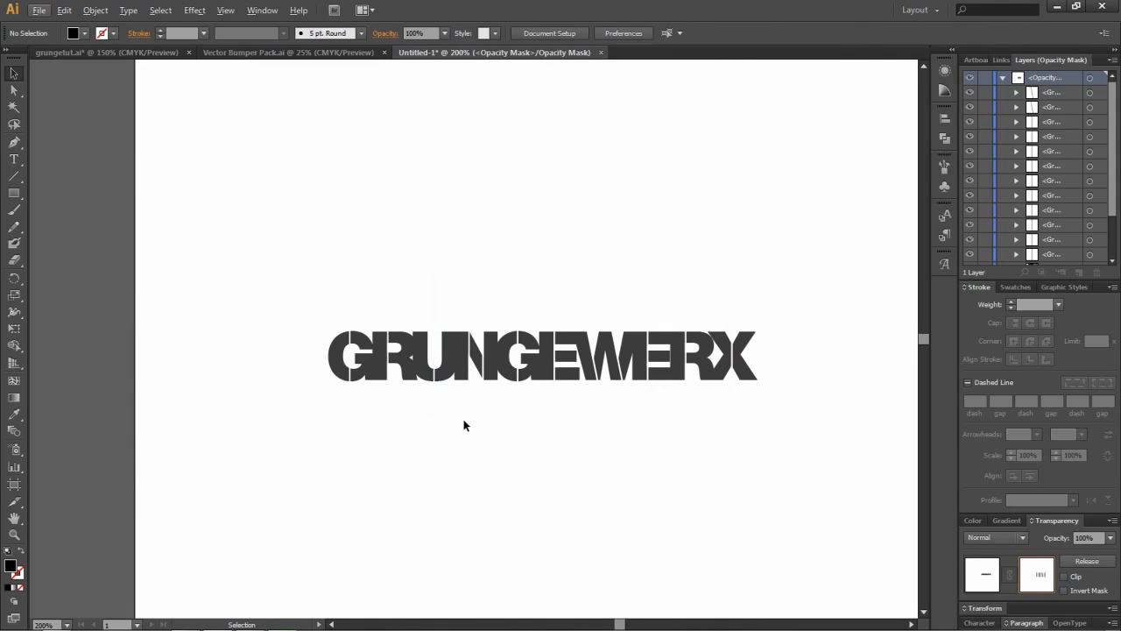
scroll(756, 344, "up", 4)
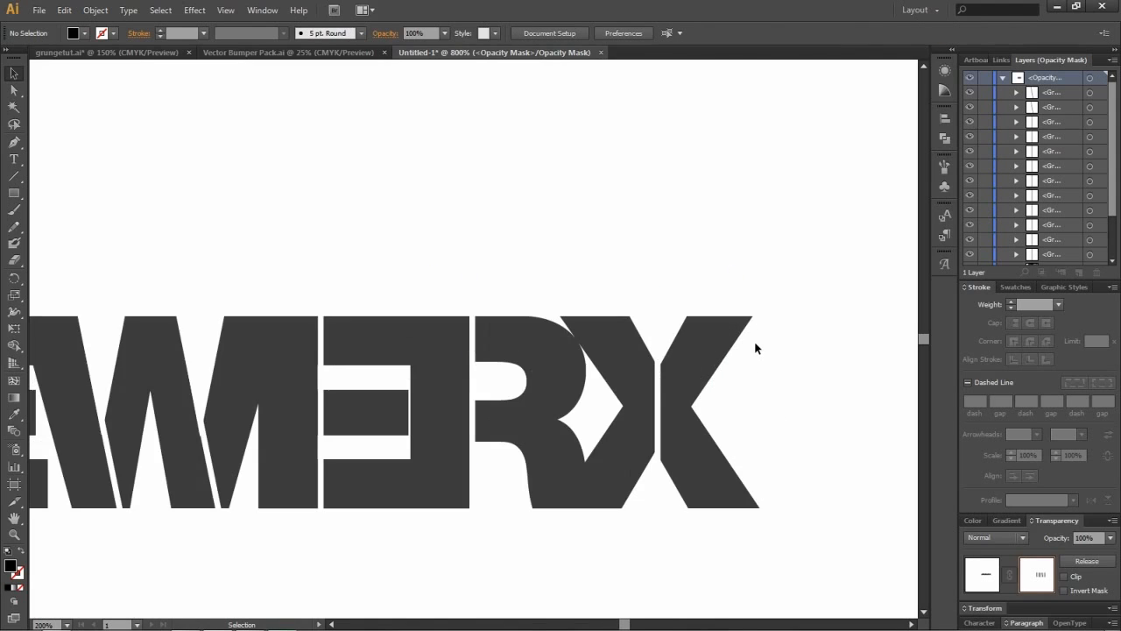
left_click(663, 353)
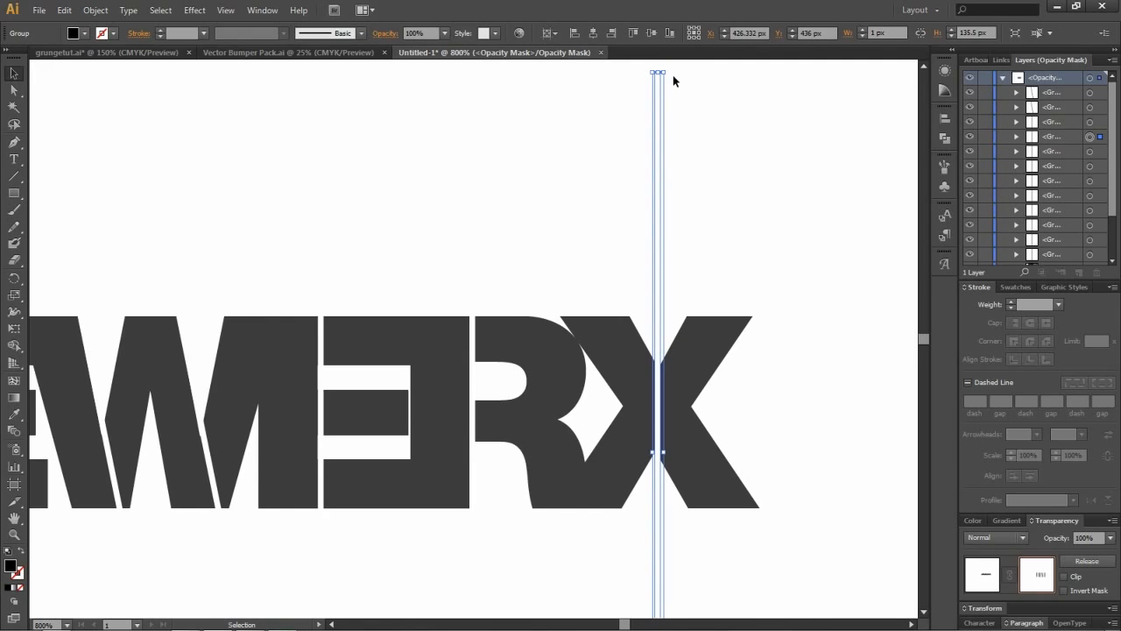
left_click_drag(670, 71, 387, 54)
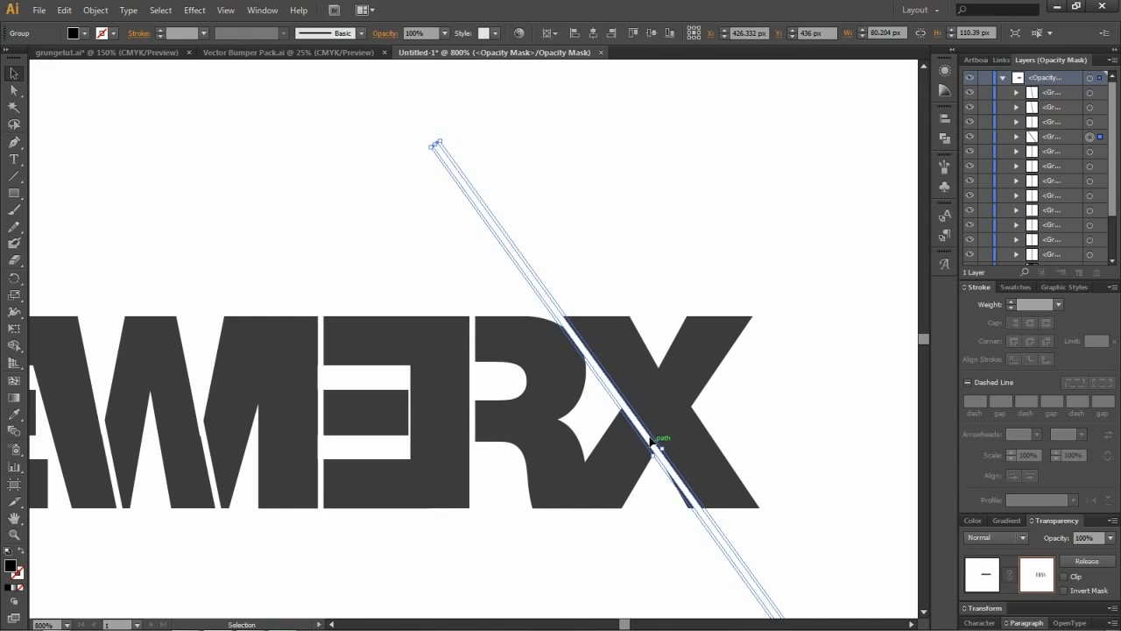
left_click_drag(635, 449, 725, 426)
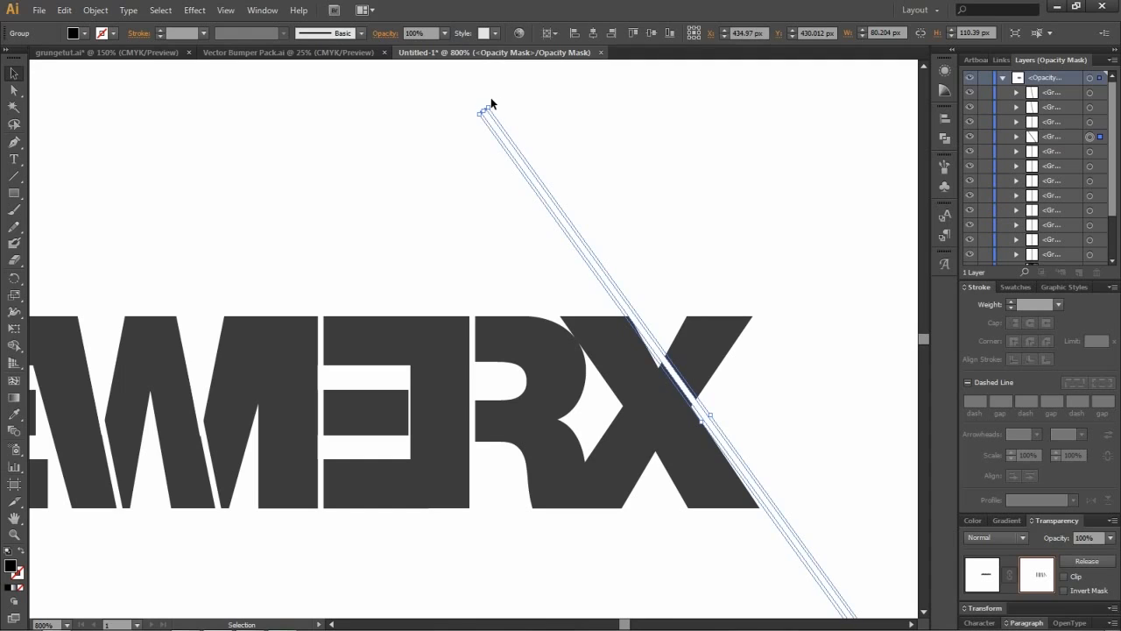
left_click_drag(489, 103, 507, 98)
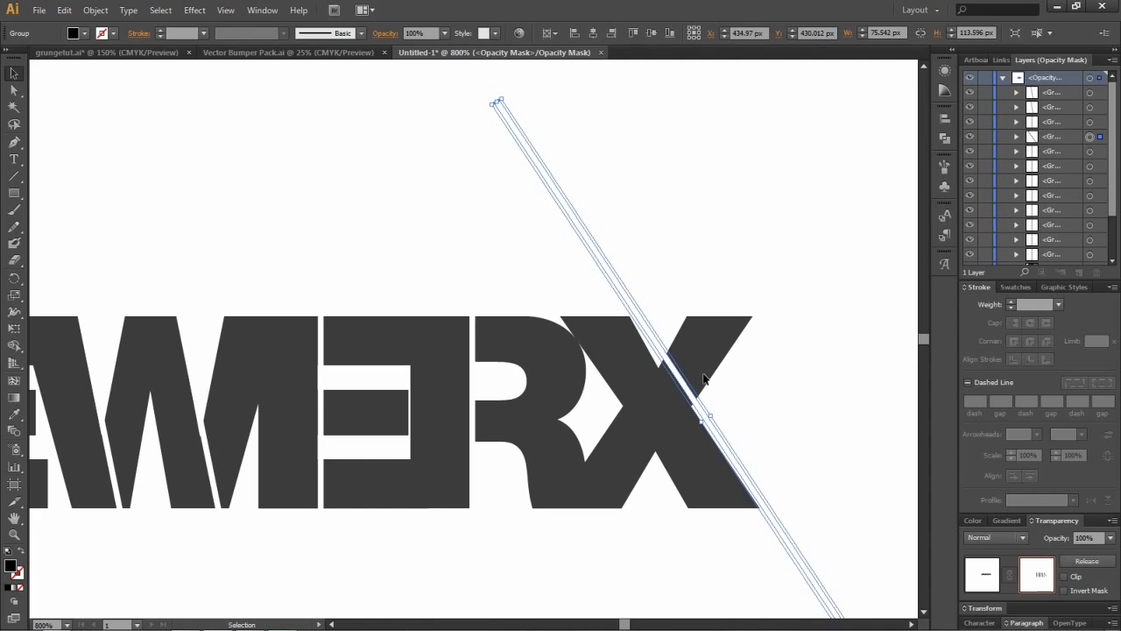
left_click_drag(690, 390, 682, 393)
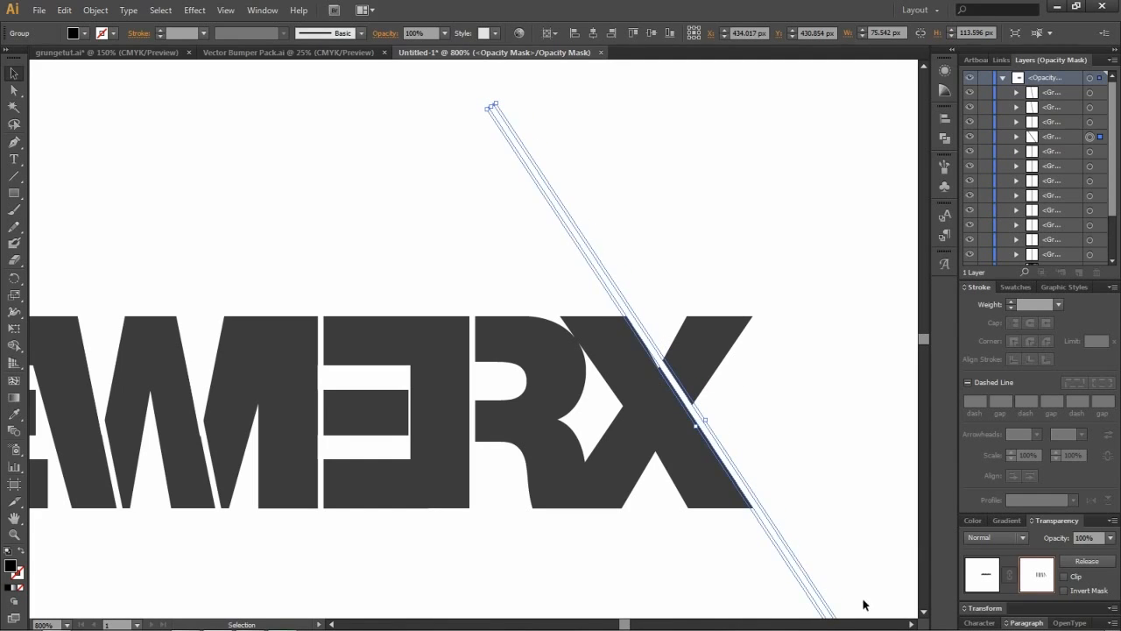
left_click(835, 523)
Step: Undo the rotations and moves of the X's bar back to its vertical placement through the centre
key("ctrl+z")
key("ctrl+z")
key("ctrl+z")
key("ctrl+z")
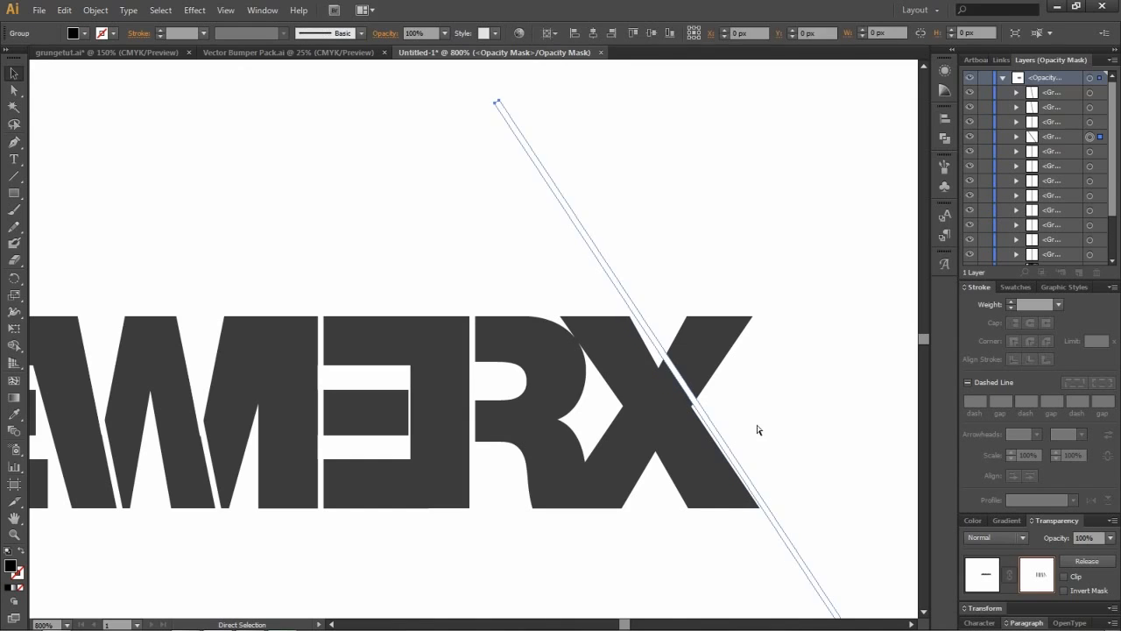
key("ctrl+z")
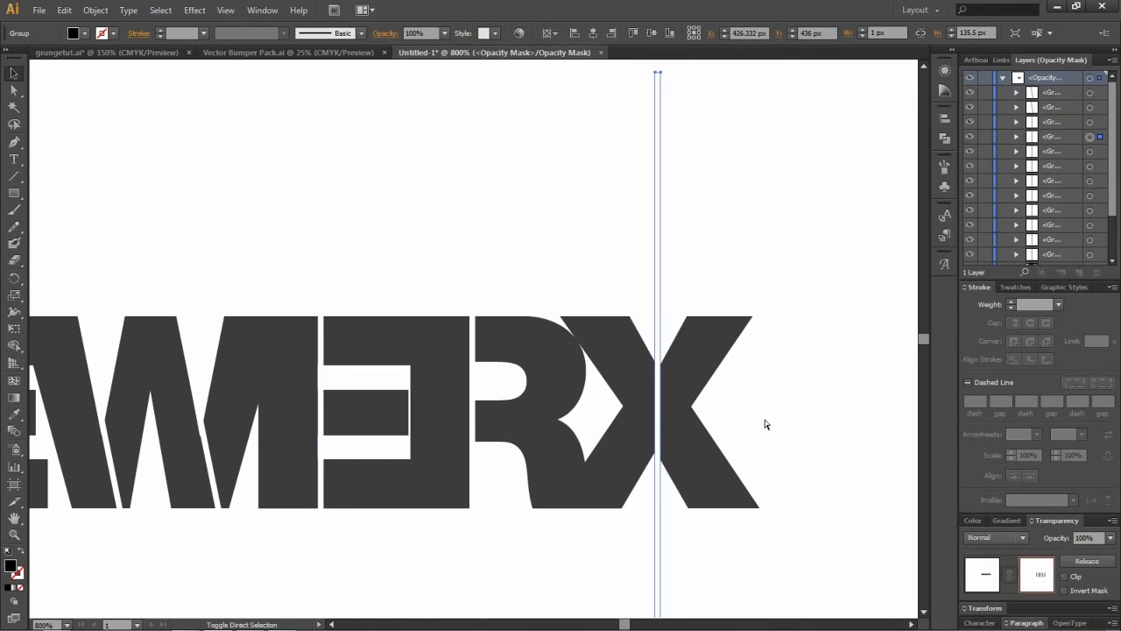
key("ctrl+z")
Step: Show the four hidden grunge texture shapes at the end of the opacity mask's layer list
scroll(758, 400, "down", 3)
scroll(755, 401, "down", 1)
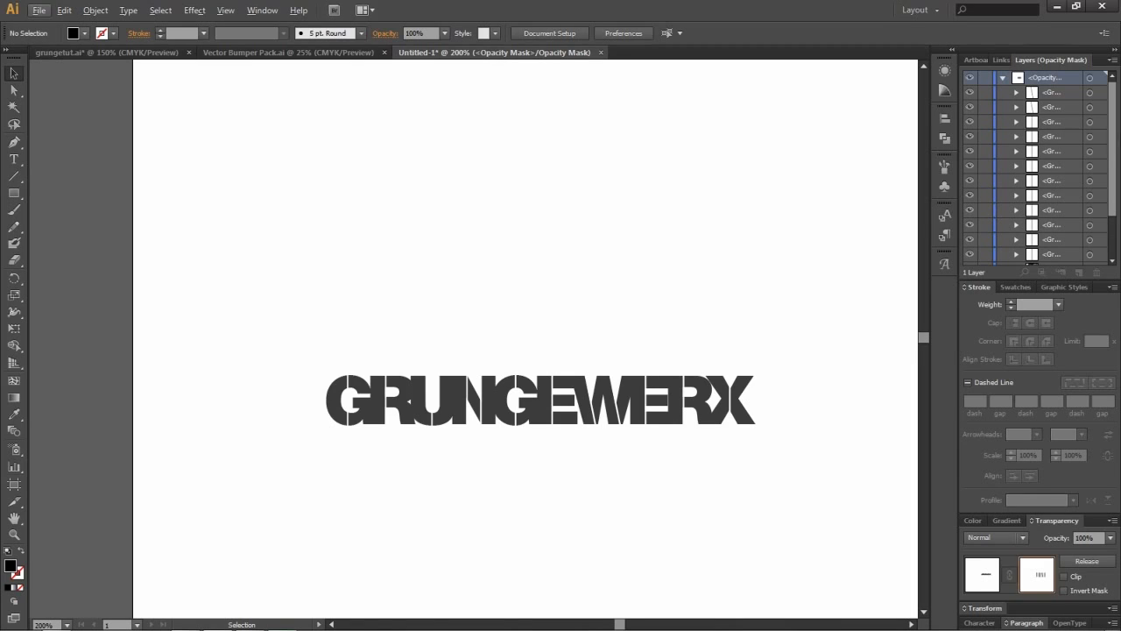
left_click(1003, 78)
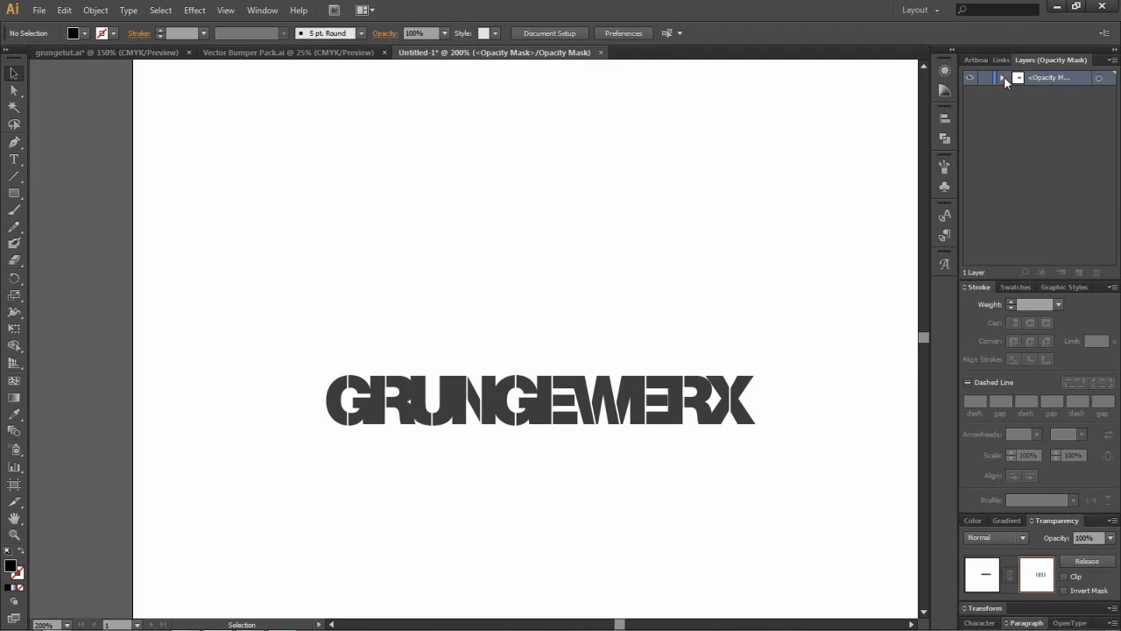
left_click(1003, 78)
scroll(972, 197, "down", 2)
left_click_drag(971, 216, 971, 270)
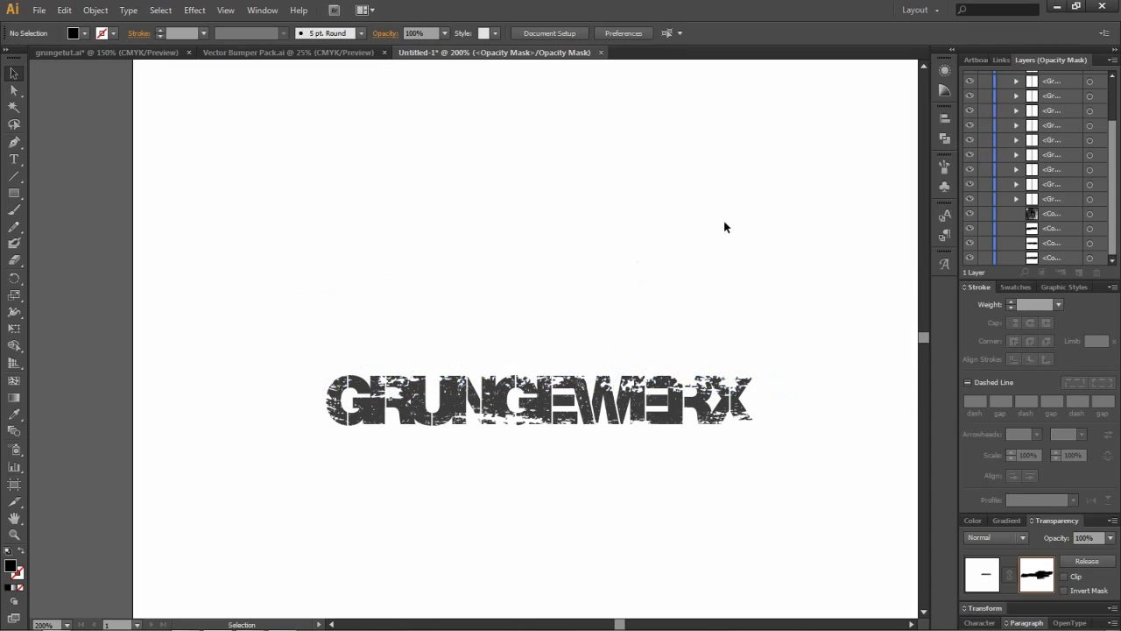
Step: Exit opacity mask editing back to the normal artwork and deselect the logo
left_click(982, 574)
left_click(703, 557)
scroll(674, 511, "down", 1)
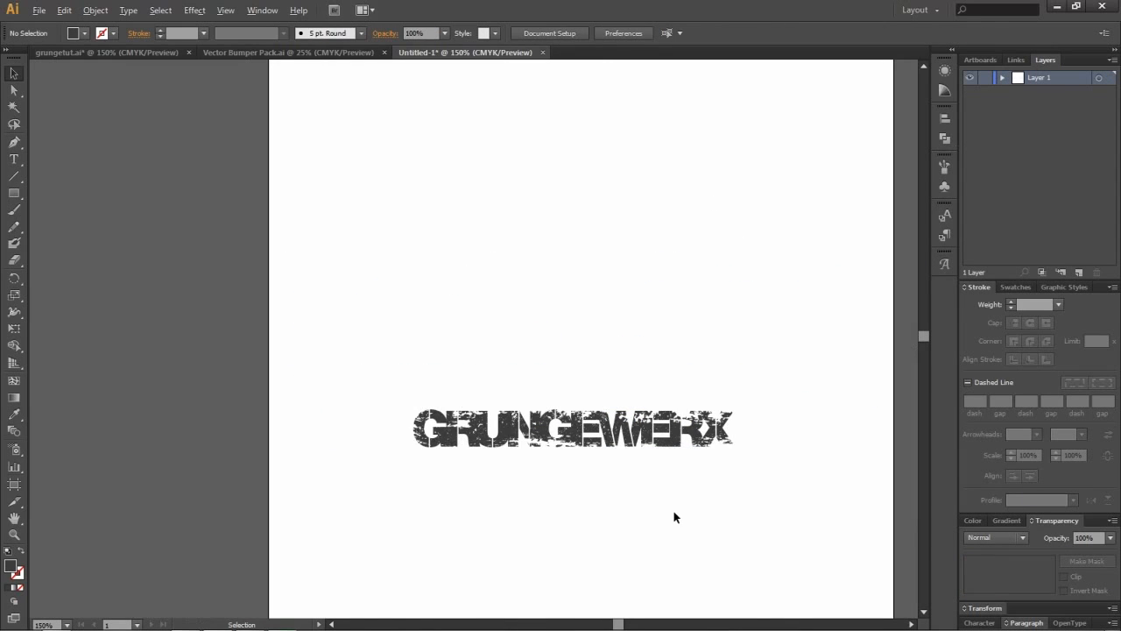
scroll(619, 508, "right", 2)
scroll(619, 498, "down", 5)
scroll(654, 401, "up", 2)
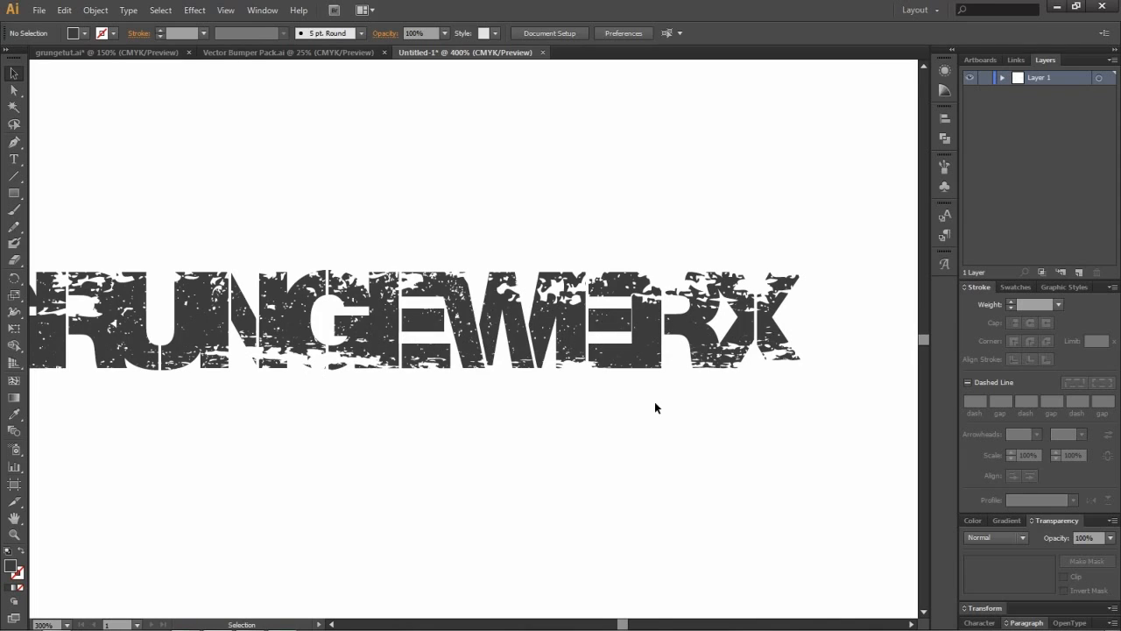
scroll(611, 423, "left", 2)
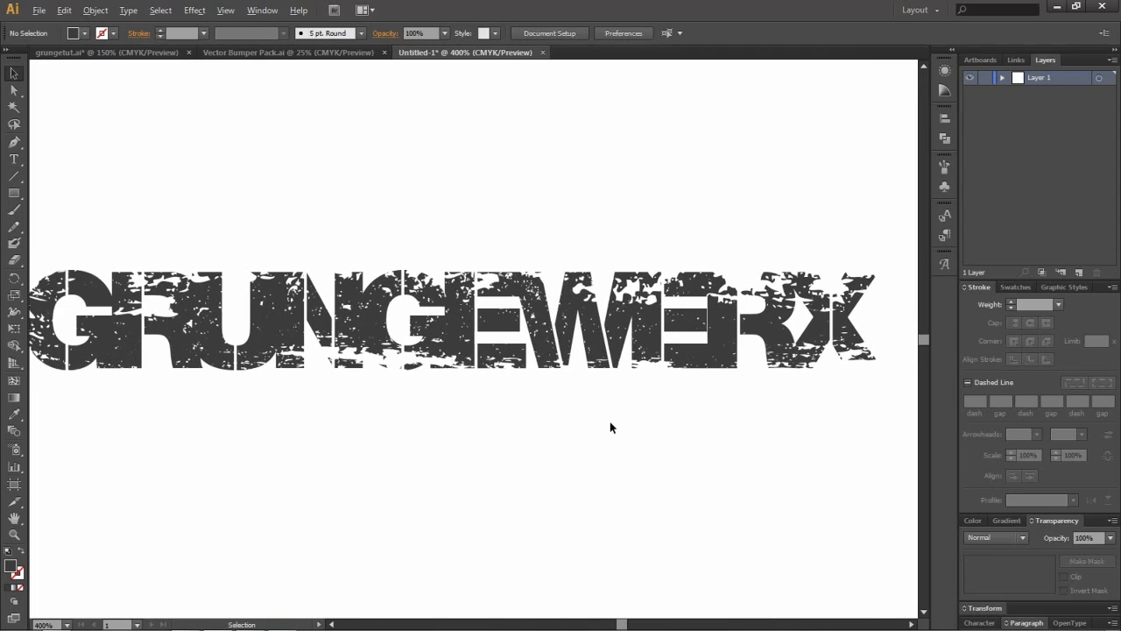
scroll(609, 421, "down", 1)
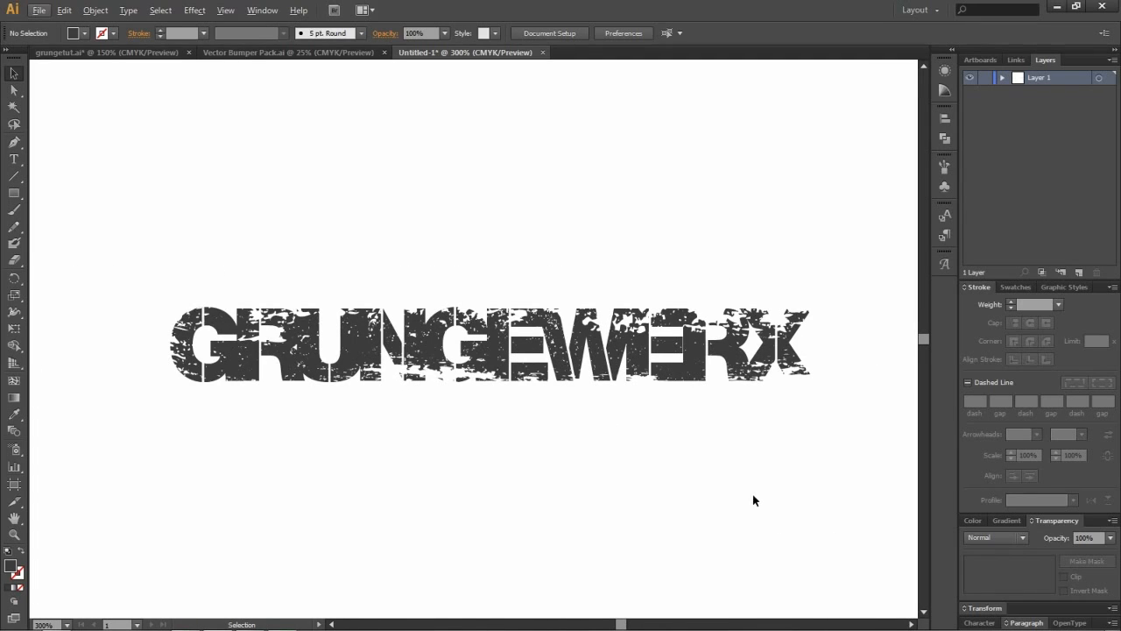